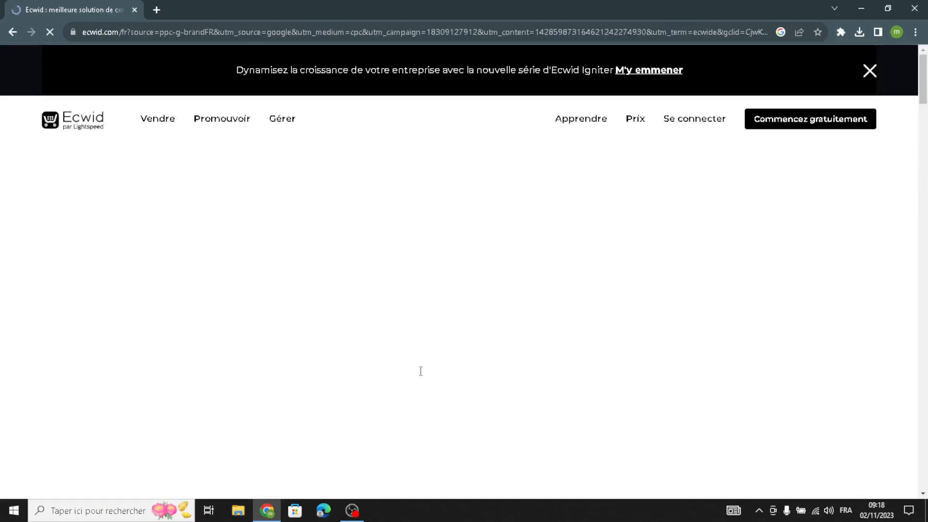
Step: Translate the Ecwid homepage into English and dismiss the translation popup
{"action": "right_click", "coordinate": [508, 241]}
{"action": "left_click", "coordinate": [567, 377]}
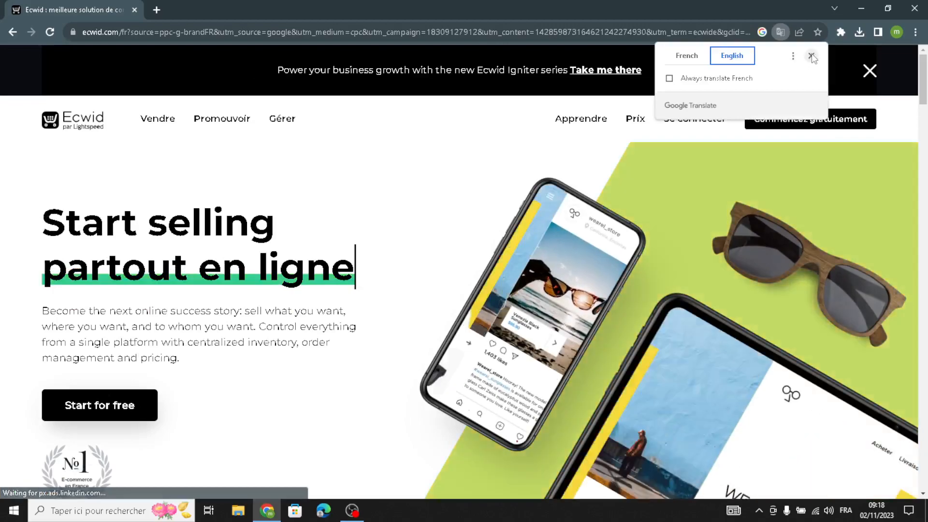
{"action": "left_click", "coordinate": [811, 57]}
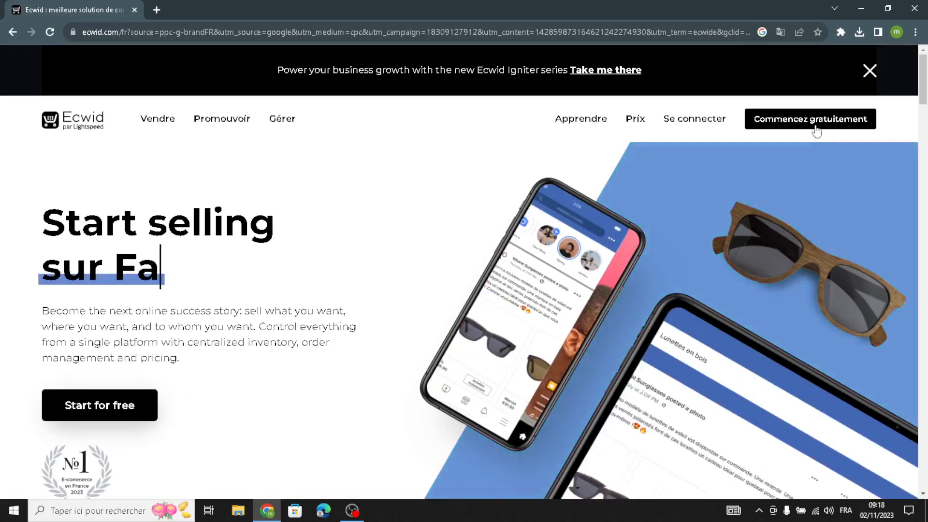
Step: Start for free to reach the store's control panel, and translate the dashboard into English
{"action": "left_click", "coordinate": [820, 125]}
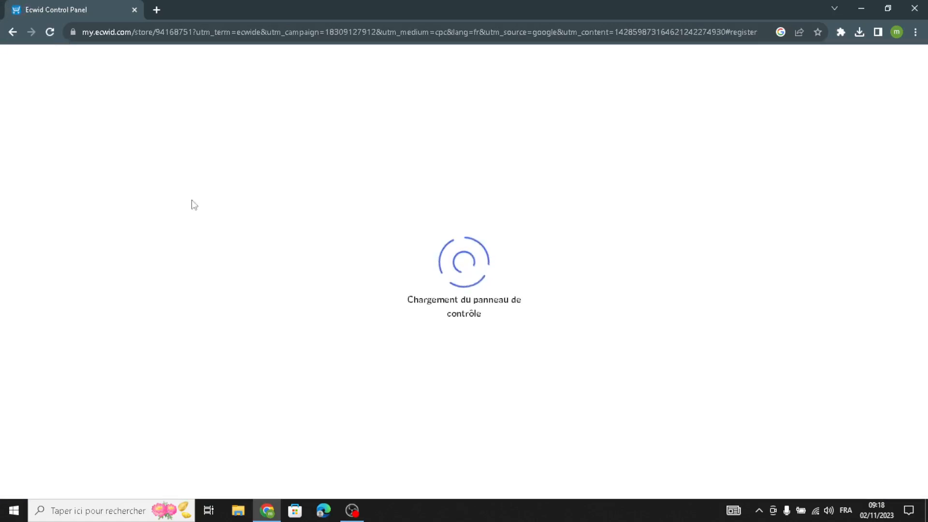
{"action": "right_click", "coordinate": [385, 269]}
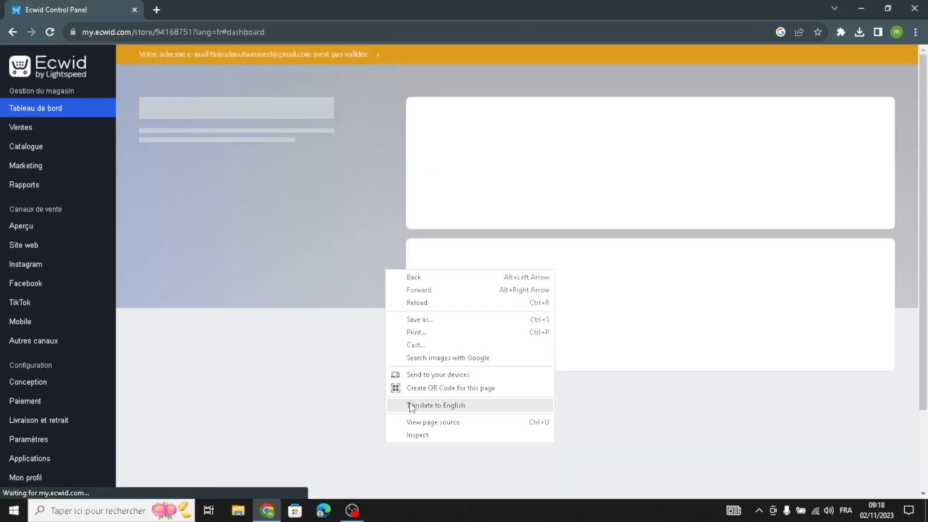
{"action": "left_click", "coordinate": [410, 405]}
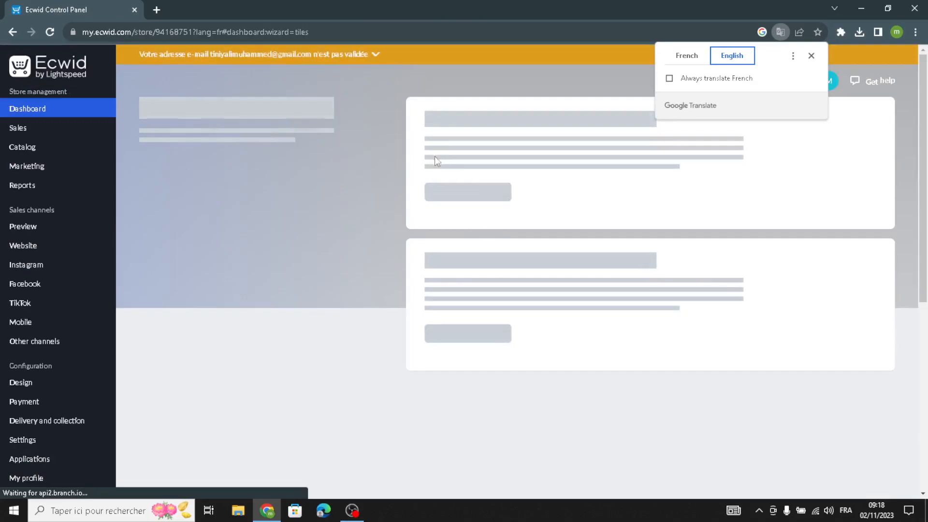
{"action": "mouse_move", "coordinate": [27, 127]}
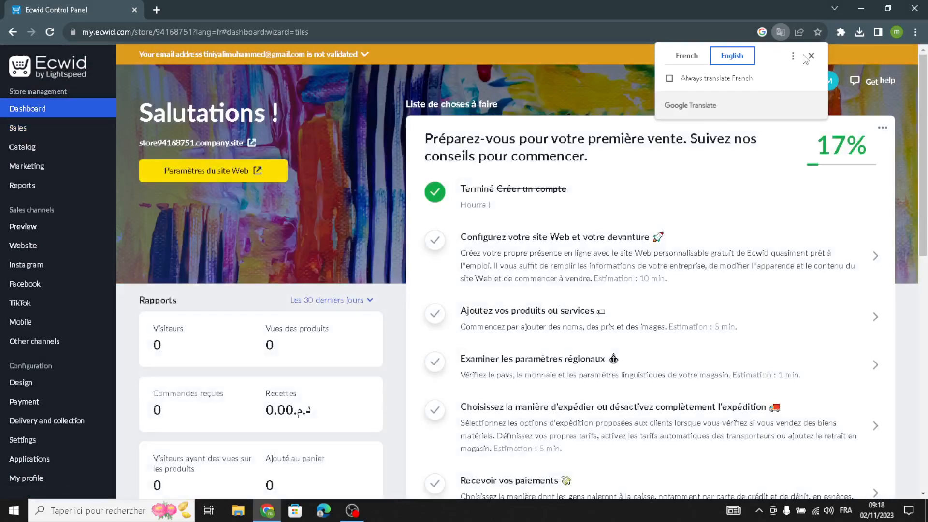
{"action": "left_click", "coordinate": [811, 55]}
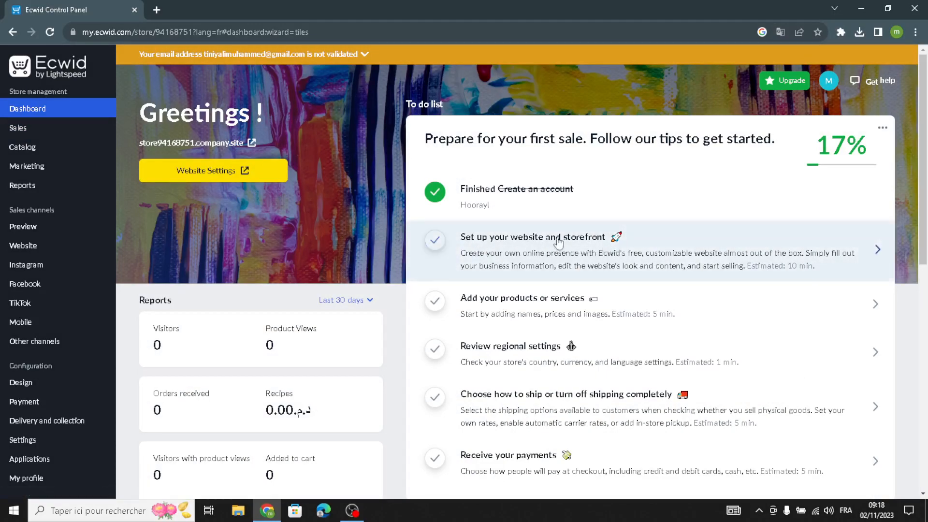
Step: Open the website editor from the website and storefront setup task and show the site templates
{"action": "left_click", "coordinate": [717, 243]}
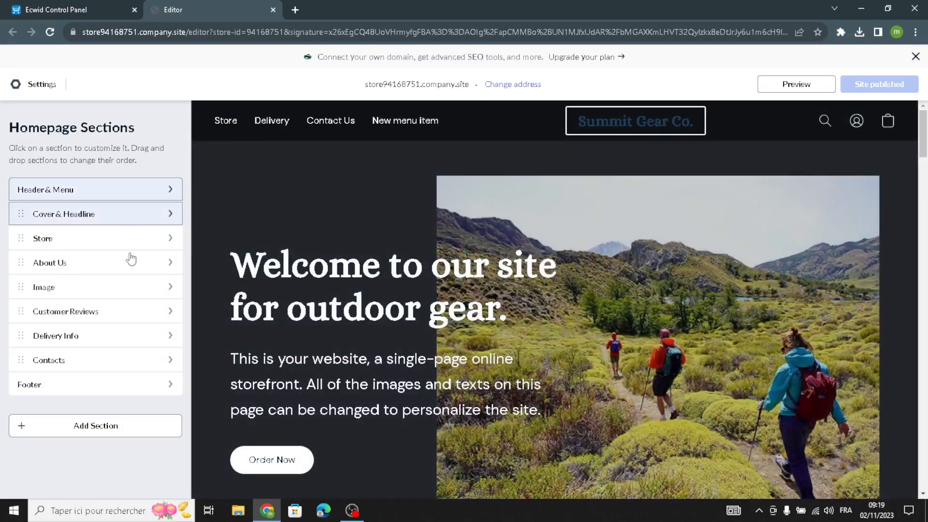
{"action": "left_click", "coordinate": [34, 90]}
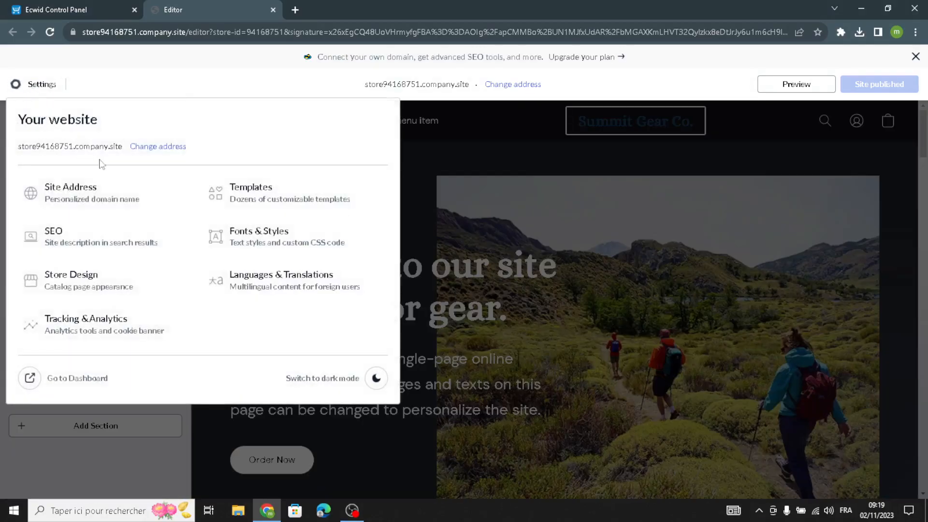
{"action": "left_click", "coordinate": [268, 199]}
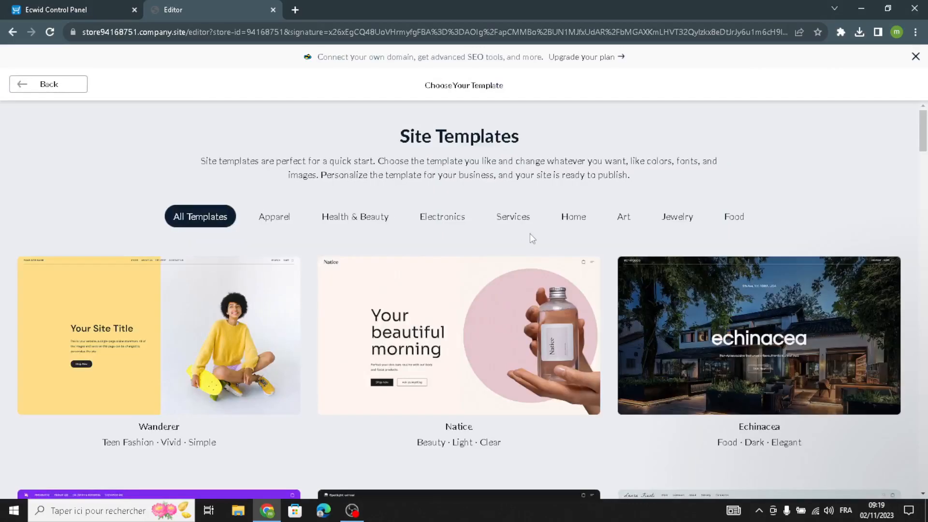
Step: Look through the full gallery of site templates, comparing their styles and intended business types
{"action": "scroll", "coordinate": [616, 321], "scroll_direction": "down", "scroll_amount": 5}
{"action": "scroll", "coordinate": [596, 320], "scroll_direction": "up", "scroll_amount": 5}
{"action": "scroll", "coordinate": [539, 435], "scroll_direction": "down", "scroll_amount": 5}
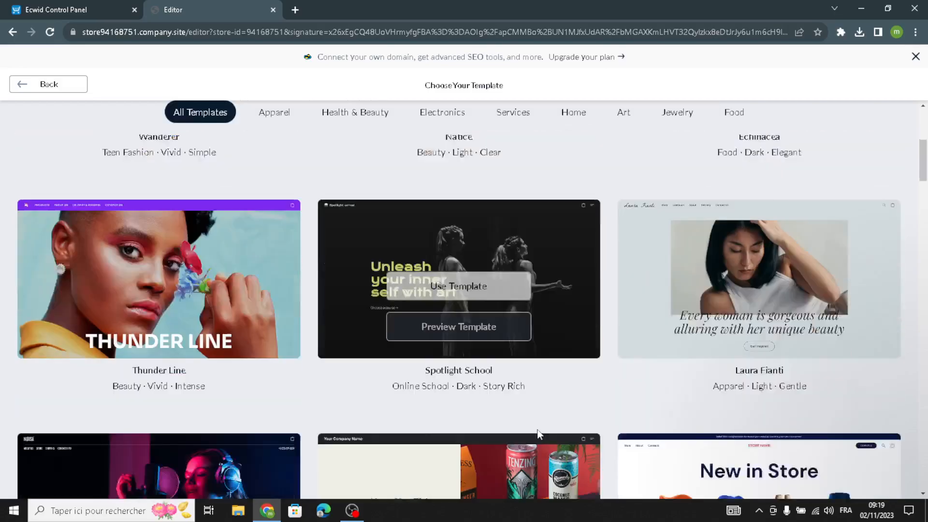
{"action": "scroll", "coordinate": [542, 432], "scroll_direction": "up", "scroll_amount": 5}
{"action": "scroll", "coordinate": [542, 432], "scroll_direction": "down", "scroll_amount": 15}
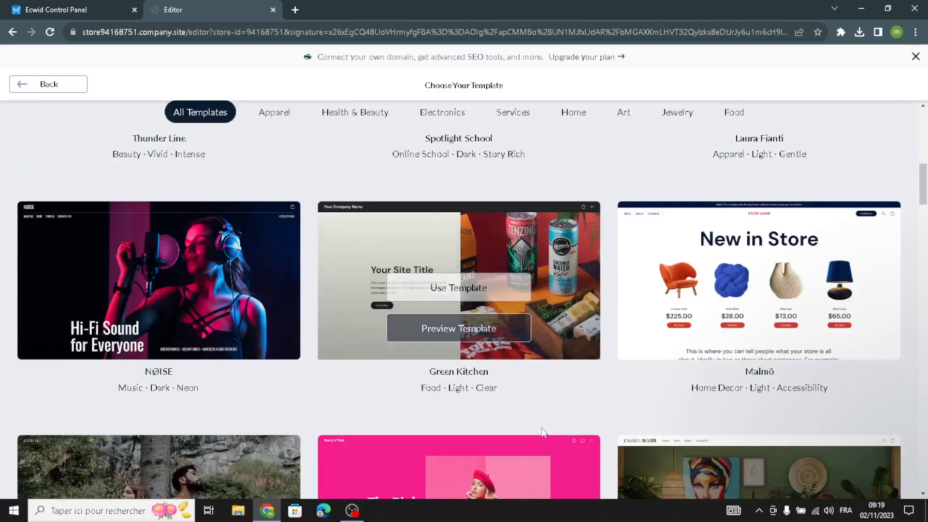
{"action": "scroll", "coordinate": [542, 432], "scroll_direction": "down", "scroll_amount": 20}
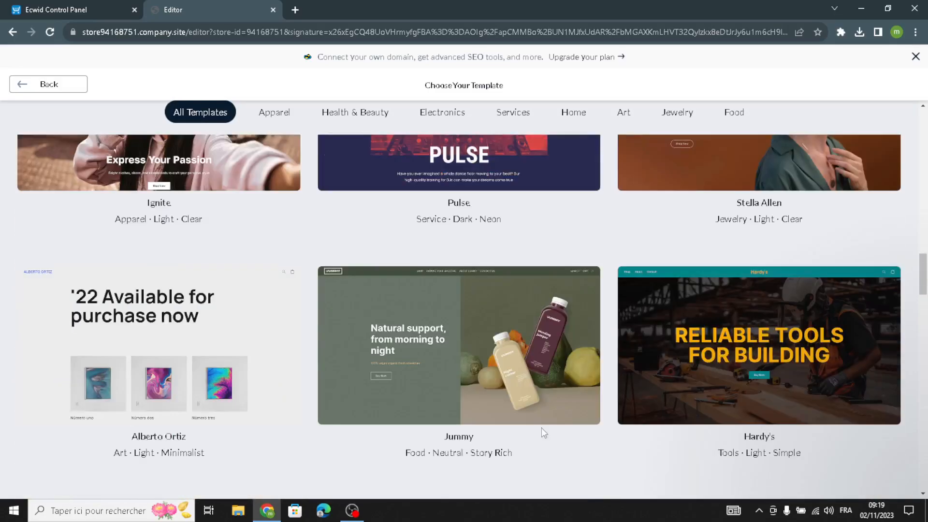
{"action": "scroll", "coordinate": [541, 428], "scroll_direction": "down", "scroll_amount": 5}
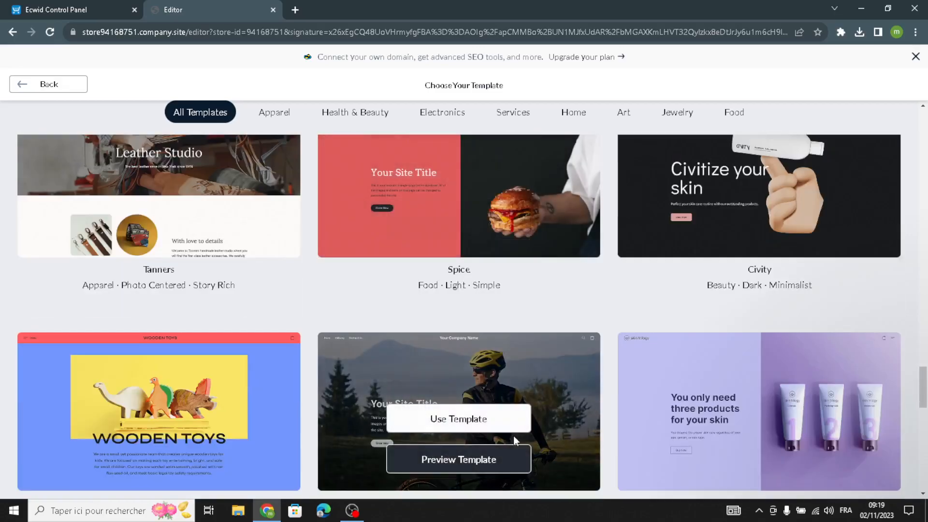
{"action": "scroll", "coordinate": [506, 435], "scroll_direction": "down", "scroll_amount": 5}
{"action": "scroll", "coordinate": [447, 421], "scroll_direction": "down", "scroll_amount": 9}
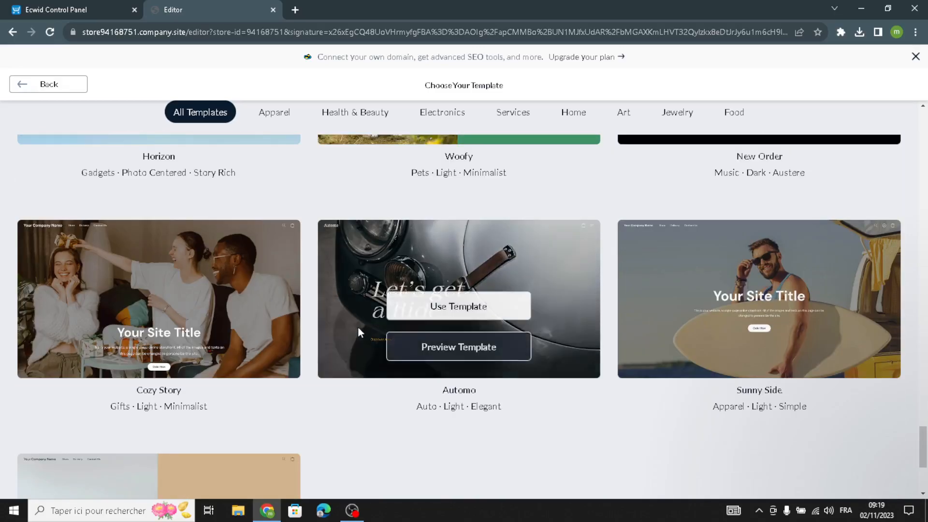
{"action": "scroll", "coordinate": [358, 342], "scroll_direction": "up", "scroll_amount": 2}
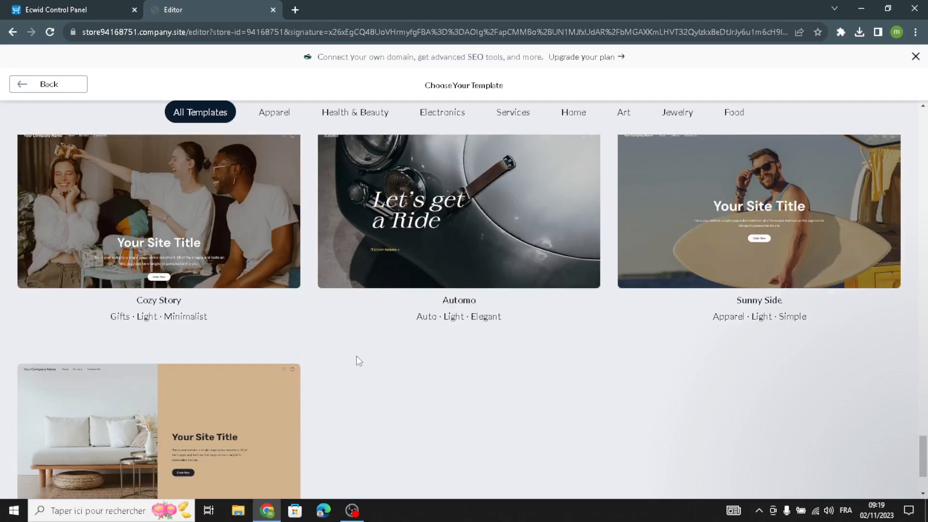
{"action": "scroll", "coordinate": [356, 358], "scroll_direction": "up", "scroll_amount": 7}
{"action": "scroll", "coordinate": [356, 357], "scroll_direction": "up", "scroll_amount": 10}
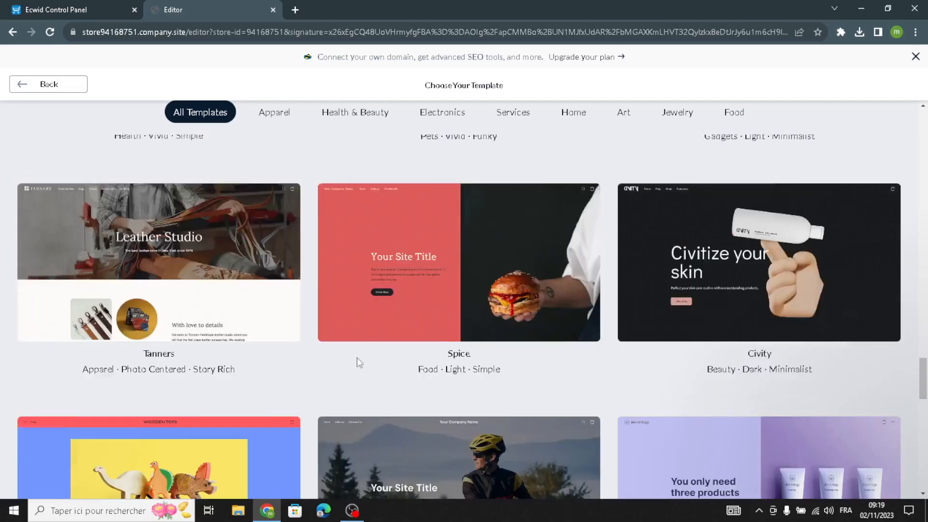
{"action": "scroll", "coordinate": [357, 358], "scroll_direction": "down", "scroll_amount": 2}
{"action": "scroll", "coordinate": [357, 357], "scroll_direction": "up", "scroll_amount": 8}
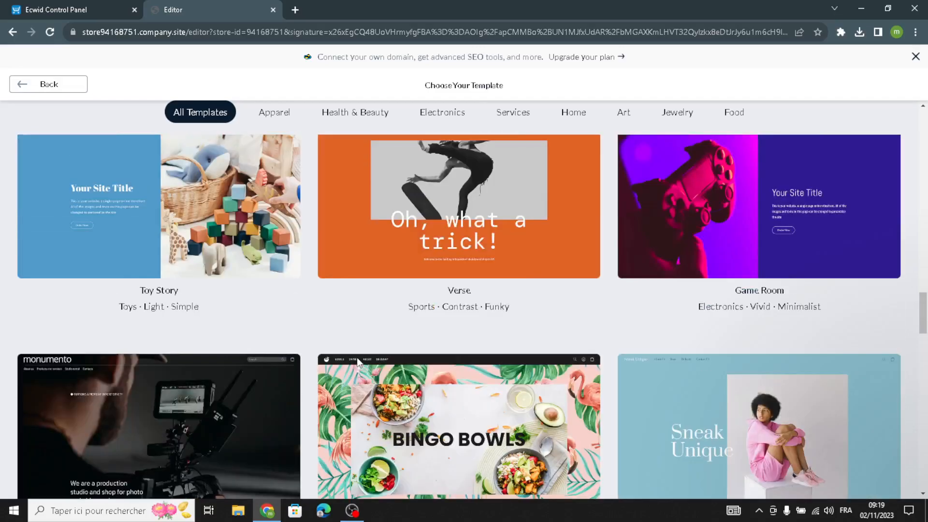
{"action": "scroll", "coordinate": [357, 358], "scroll_direction": "up", "scroll_amount": 1}
{"action": "scroll", "coordinate": [358, 360], "scroll_direction": "down", "scroll_amount": 3}
{"action": "scroll", "coordinate": [358, 360], "scroll_direction": "up", "scroll_amount": 15}
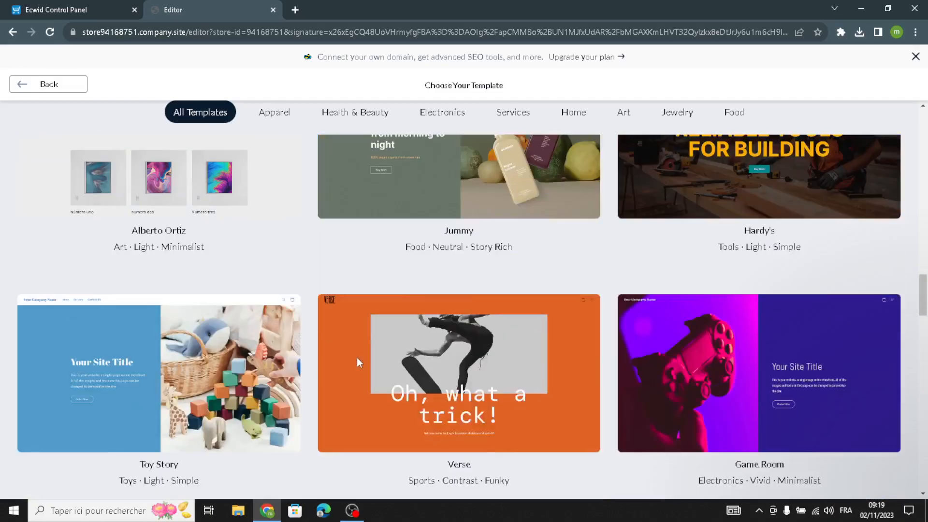
{"action": "scroll", "coordinate": [358, 361], "scroll_direction": "up", "scroll_amount": 13}
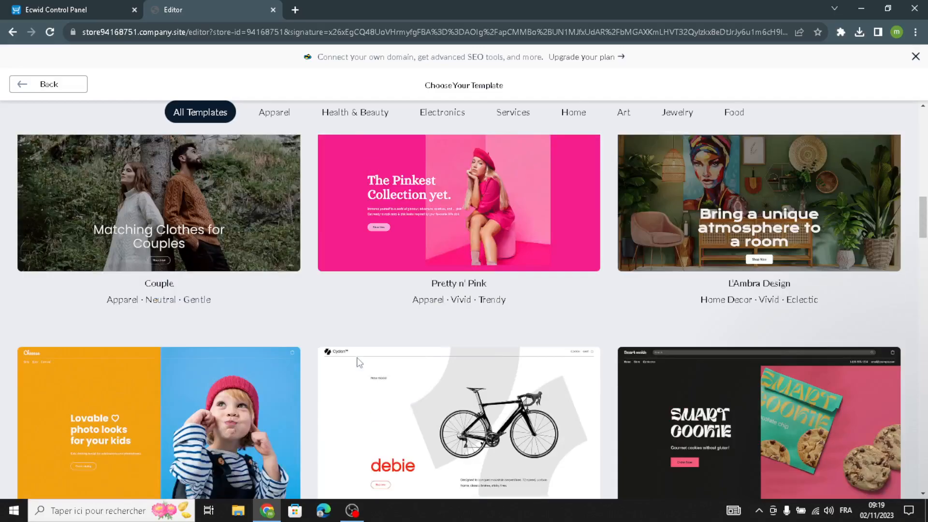
{"action": "scroll", "coordinate": [360, 358], "scroll_direction": "up", "scroll_amount": 8}
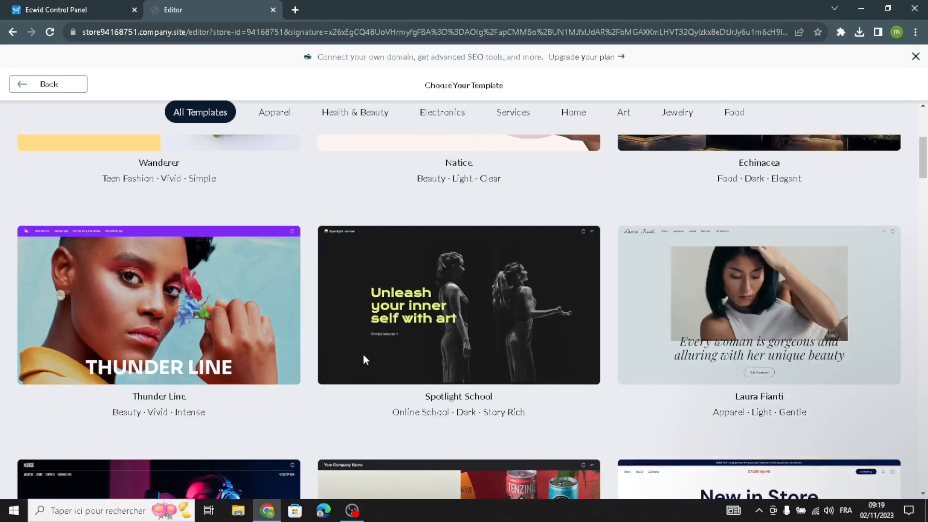
{"action": "scroll", "coordinate": [364, 353], "scroll_direction": "up", "scroll_amount": 6}
{"action": "scroll", "coordinate": [363, 358], "scroll_direction": "down", "scroll_amount": 20}
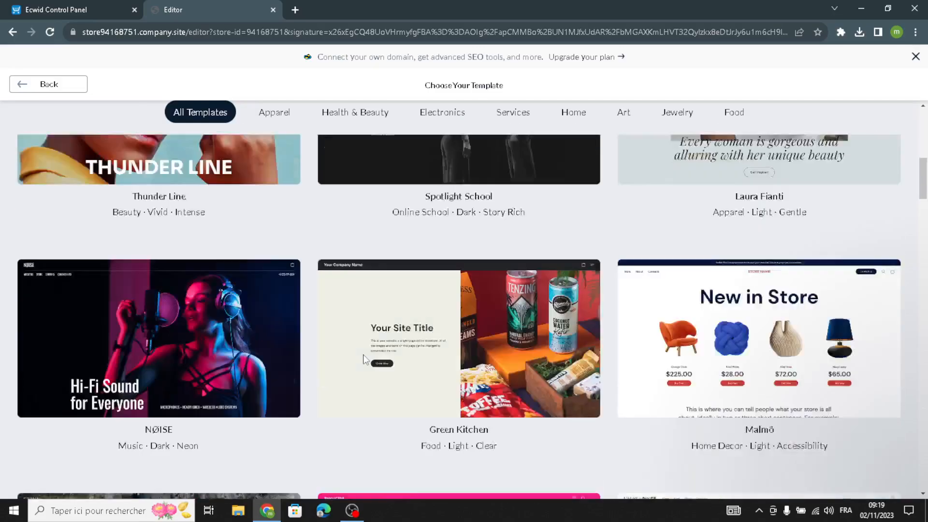
{"action": "scroll", "coordinate": [365, 360], "scroll_direction": "down", "scroll_amount": 20}
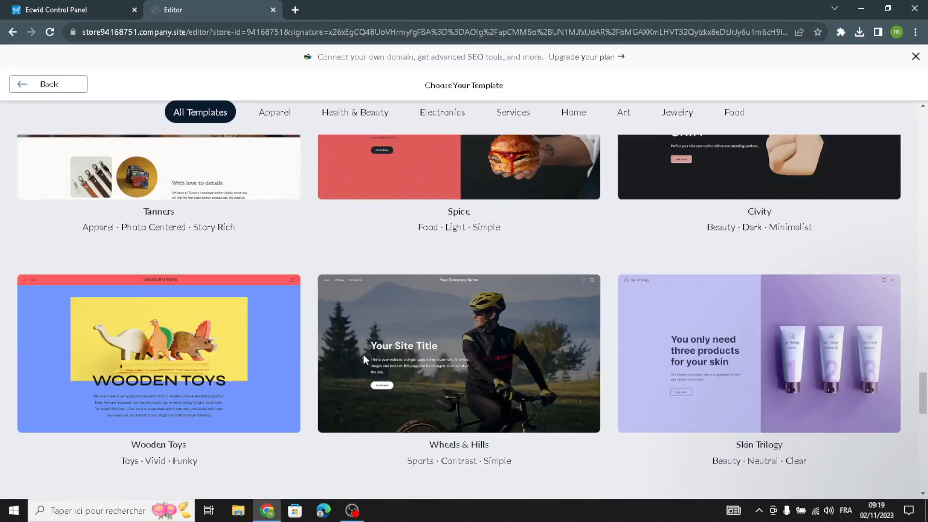
{"action": "scroll", "coordinate": [363, 359], "scroll_direction": "down", "scroll_amount": 10}
{"action": "scroll", "coordinate": [364, 355], "scroll_direction": "up", "scroll_amount": 20}
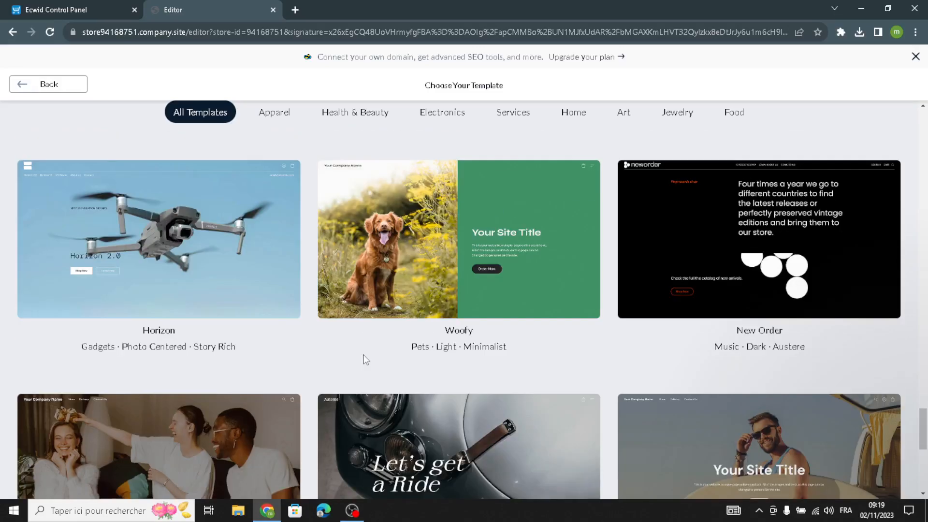
{"action": "scroll", "coordinate": [363, 354], "scroll_direction": "up", "scroll_amount": 4}
{"action": "scroll", "coordinate": [371, 350], "scroll_direction": "down", "scroll_amount": 6}
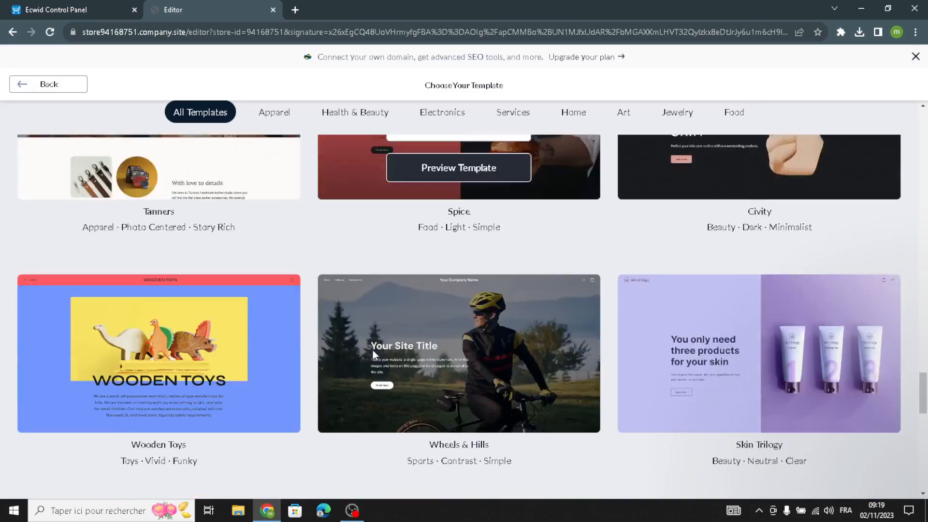
{"action": "scroll", "coordinate": [374, 254], "scroll_direction": "up", "scroll_amount": 8}
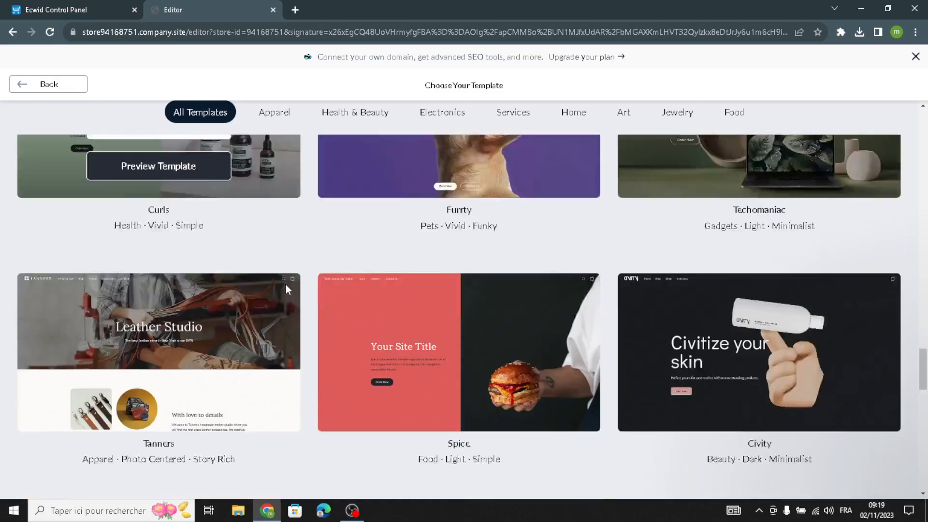
Step: Apply the Tanners template to the site
{"action": "scroll", "coordinate": [284, 284], "scroll_direction": "down", "scroll_amount": 6}
{"action": "scroll", "coordinate": [237, 327], "scroll_direction": "up", "scroll_amount": 2}
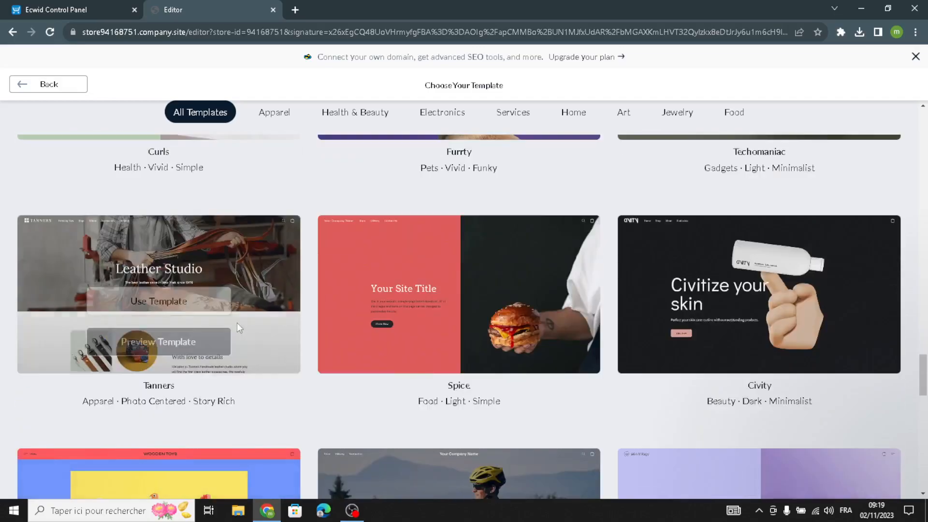
{"action": "left_click", "coordinate": [176, 308]}
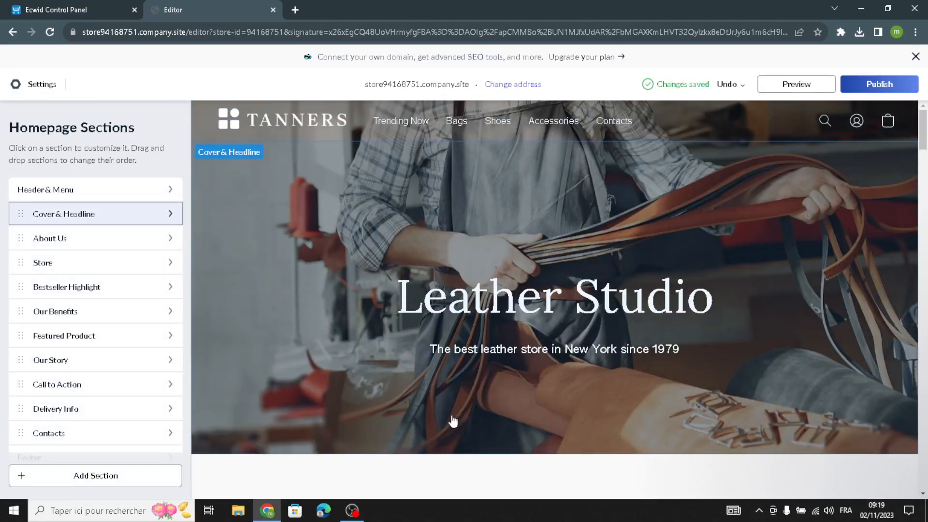
Step: Change the header's site logo to the text type, reading "JetSet Gear", and return to the header settings
{"action": "left_click", "coordinate": [47, 193]}
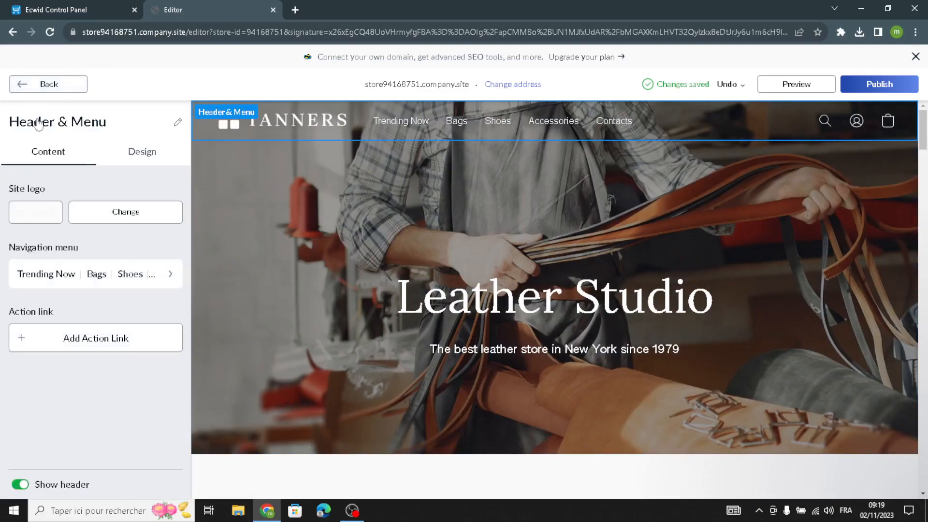
{"action": "left_click", "coordinate": [41, 218]}
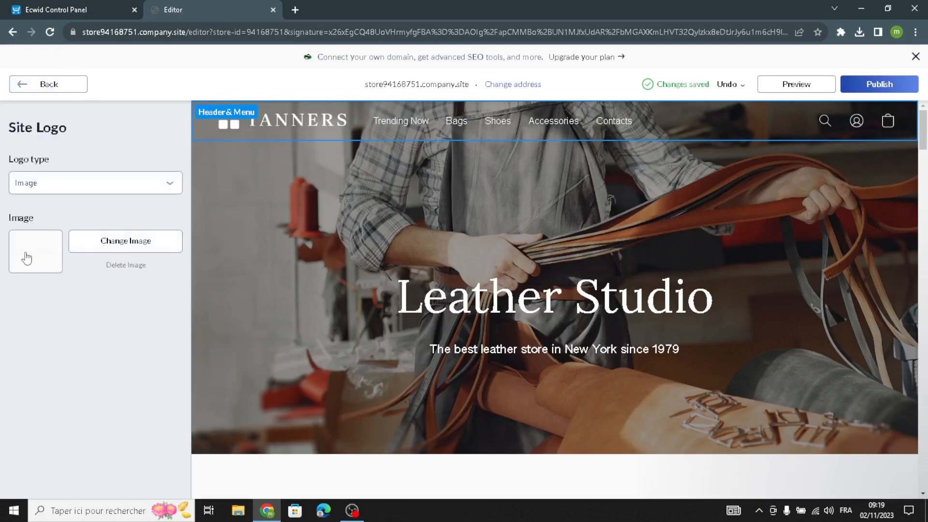
{"action": "left_click", "coordinate": [42, 187]}
{"action": "left_click", "coordinate": [46, 209]}
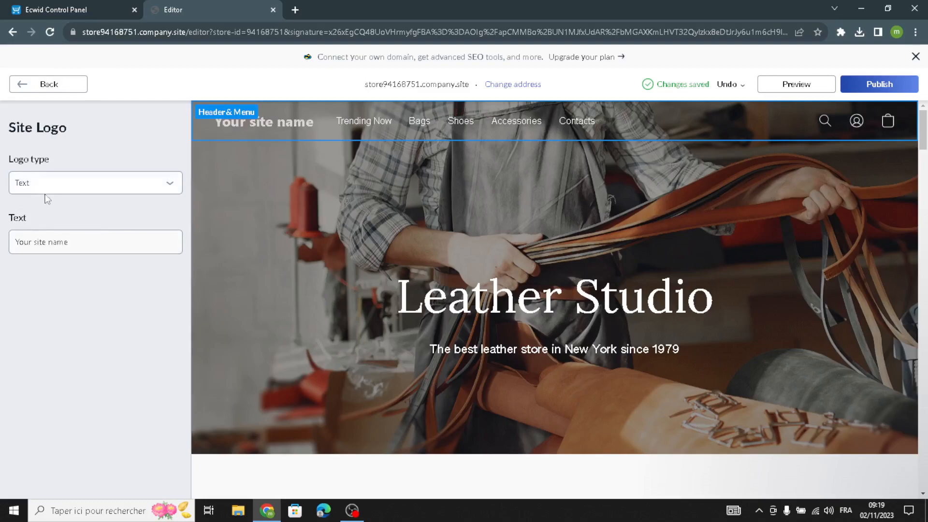
{"action": "left_click_drag", "start_coordinate": [79, 242], "coordinate": [3, 249]}
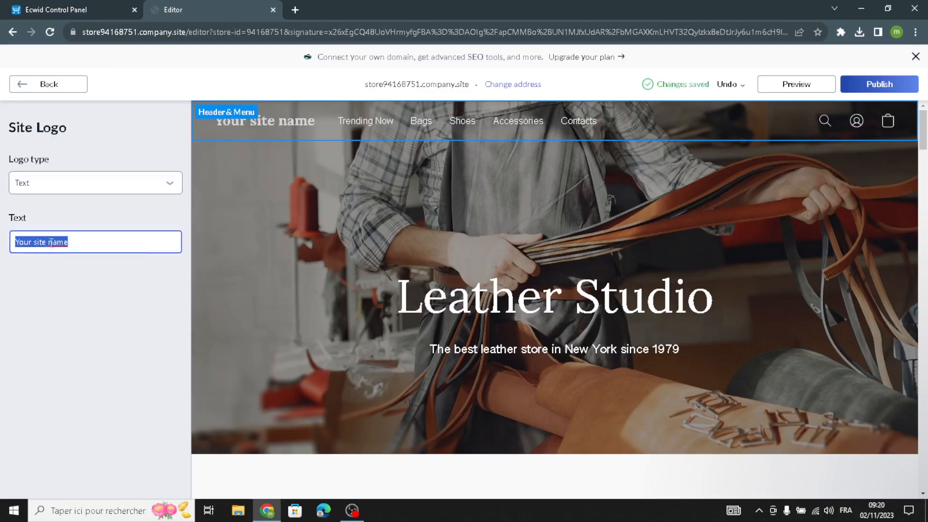
{"action": "type", "text": "JetSet Gear"}
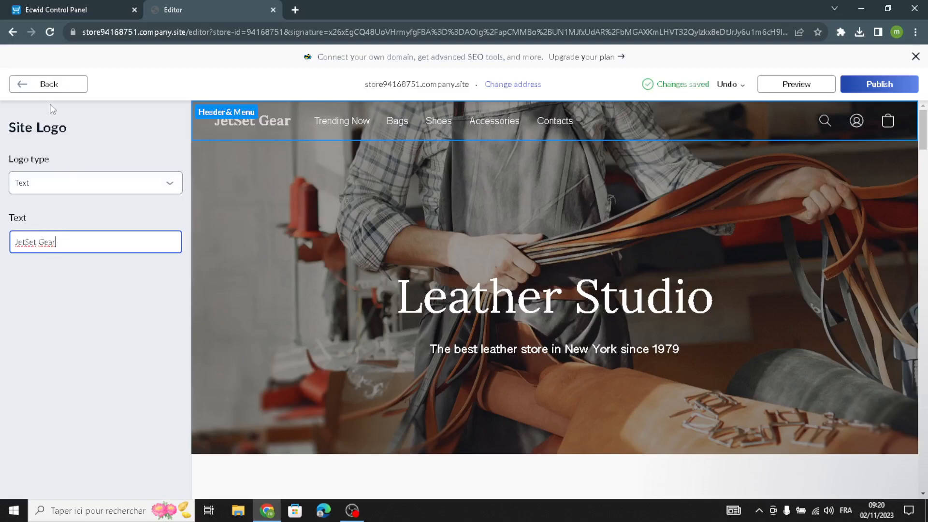
{"action": "left_click", "coordinate": [65, 86]}
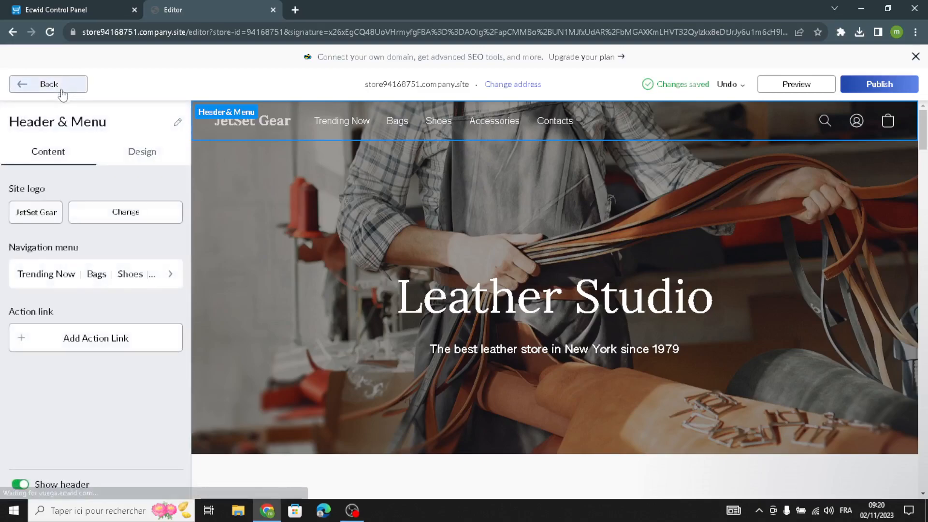
Step: Delete the Trending Now and Bags items from the header's navigation menu
{"action": "left_click", "coordinate": [112, 274]}
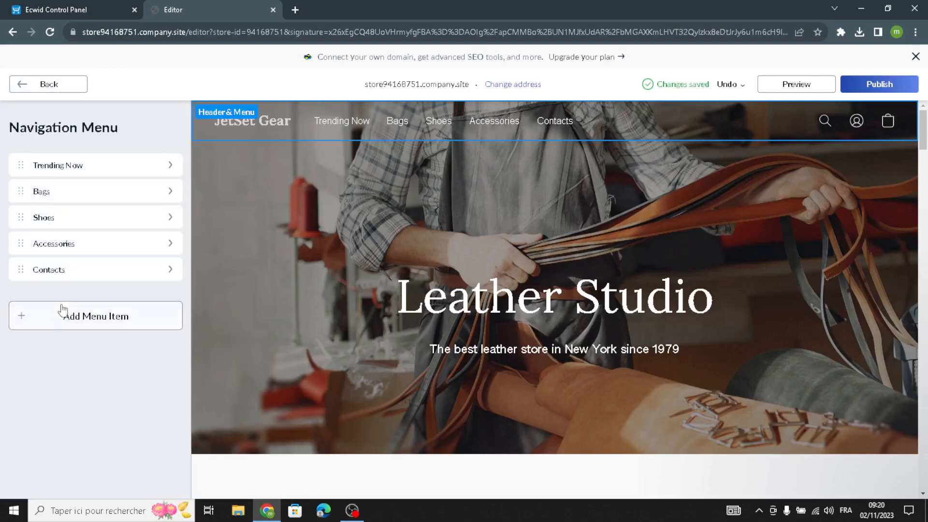
{"action": "right_click", "coordinate": [21, 167]}
{"action": "left_click", "coordinate": [46, 149]}
{"action": "left_click", "coordinate": [44, 165]}
{"action": "left_click", "coordinate": [36, 484]}
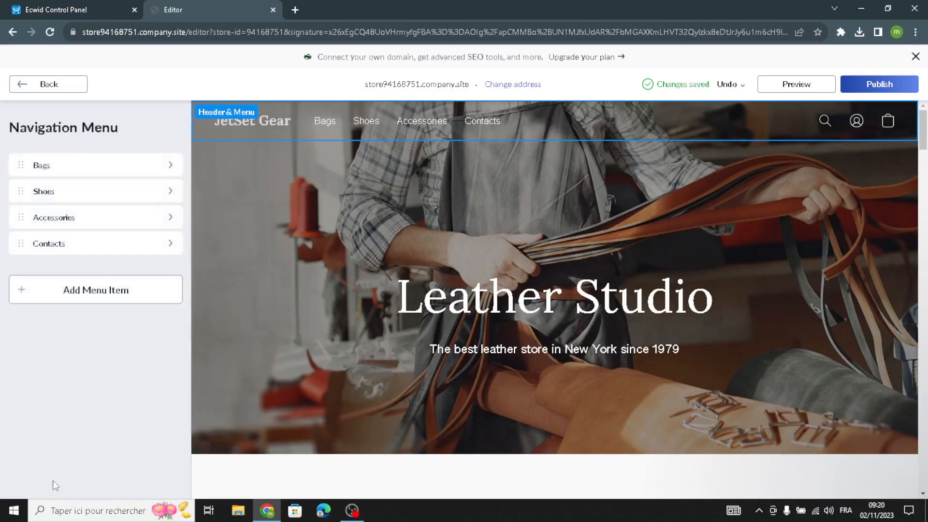
{"action": "right_click", "coordinate": [64, 172]}
{"action": "left_click", "coordinate": [49, 342]}
{"action": "left_click", "coordinate": [41, 167]}
{"action": "left_click", "coordinate": [91, 484]}
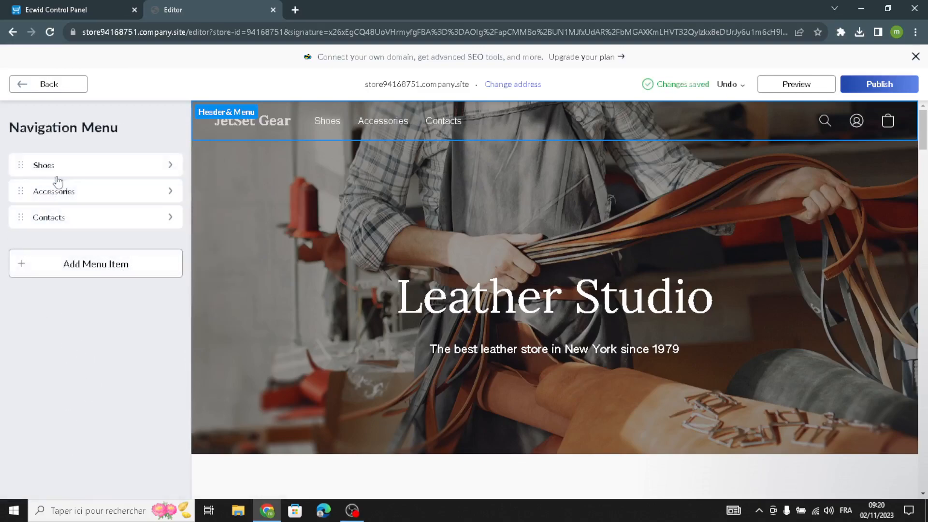
Step: Delete the Shoes and Accessories items from the navigation menu, keeping Contacts
{"action": "left_click", "coordinate": [39, 167]}
{"action": "left_click", "coordinate": [76, 485]}
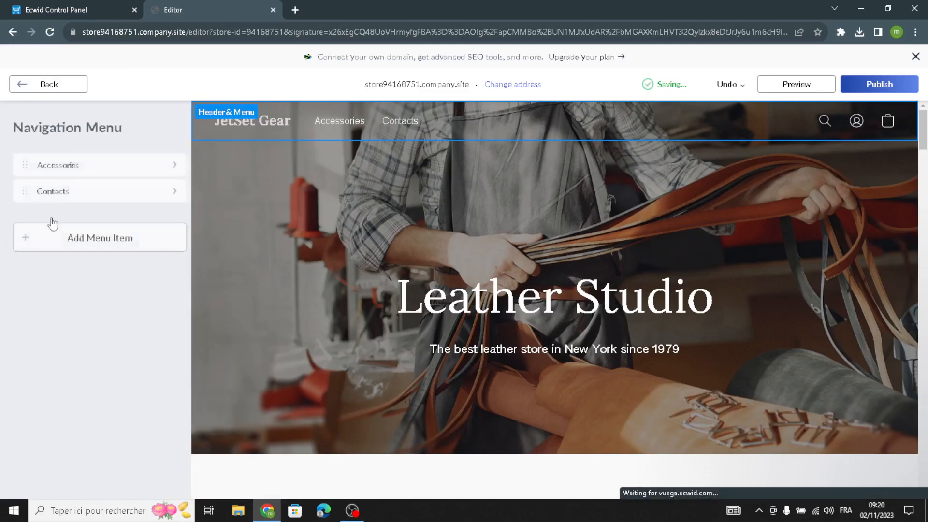
{"action": "left_click", "coordinate": [65, 168]}
{"action": "left_click", "coordinate": [85, 485]}
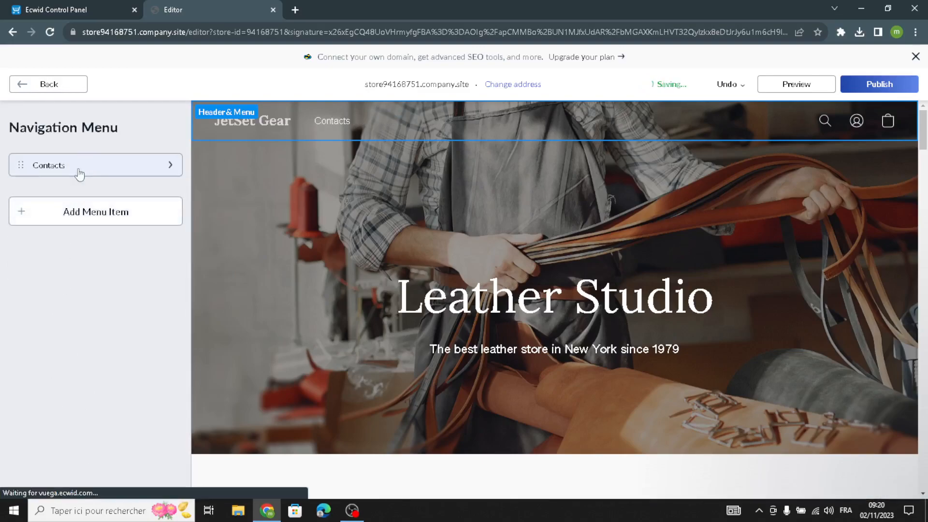
{"action": "left_click", "coordinate": [82, 164]}
{"action": "left_click", "coordinate": [30, 87]}
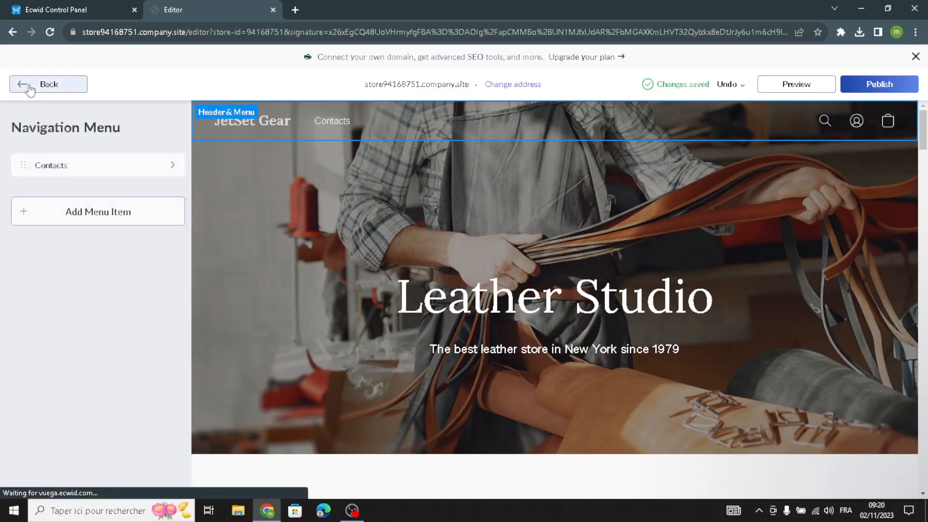
Step: Add a menu item with the default title "New menu item" and return to the navigation menu list
{"action": "left_click", "coordinate": [66, 215]}
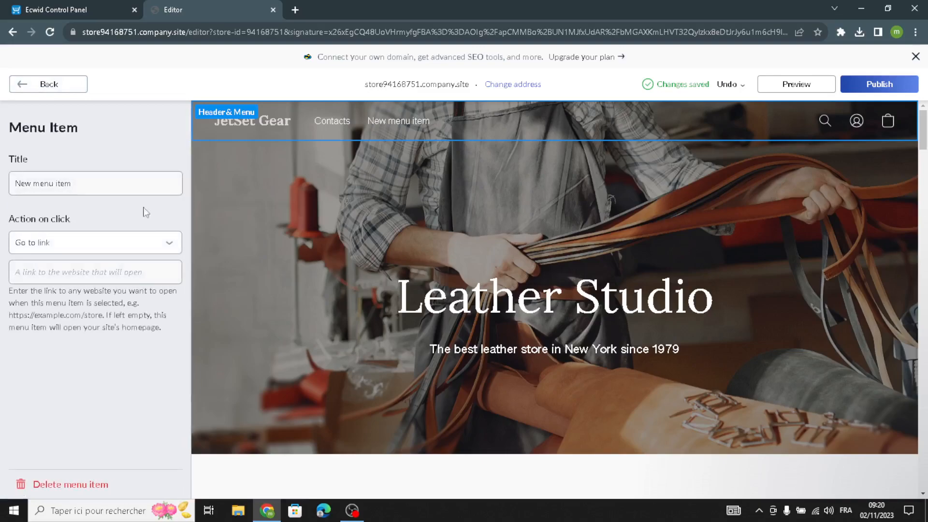
{"action": "left_click_drag", "start_coordinate": [98, 181], "coordinate": [2, 180]}
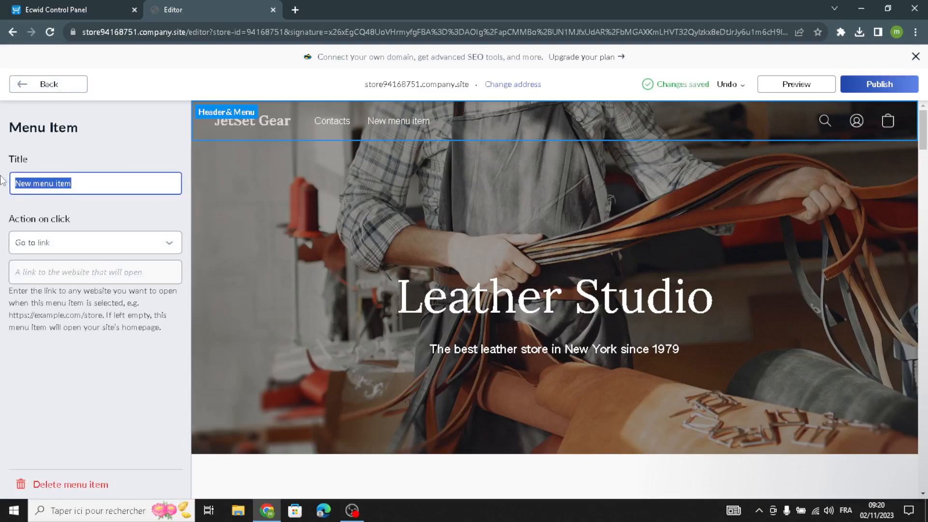
{"action": "left_click", "coordinate": [69, 92]}
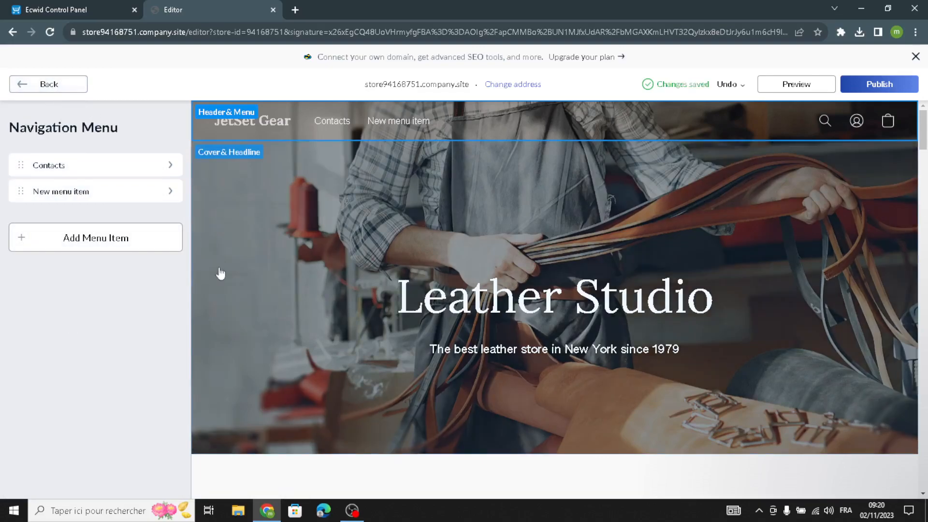
Step: Change the header's design layout to the one with the logo centred between the menu and the icons
{"action": "left_click", "coordinate": [60, 83]}
{"action": "left_click", "coordinate": [136, 152]}
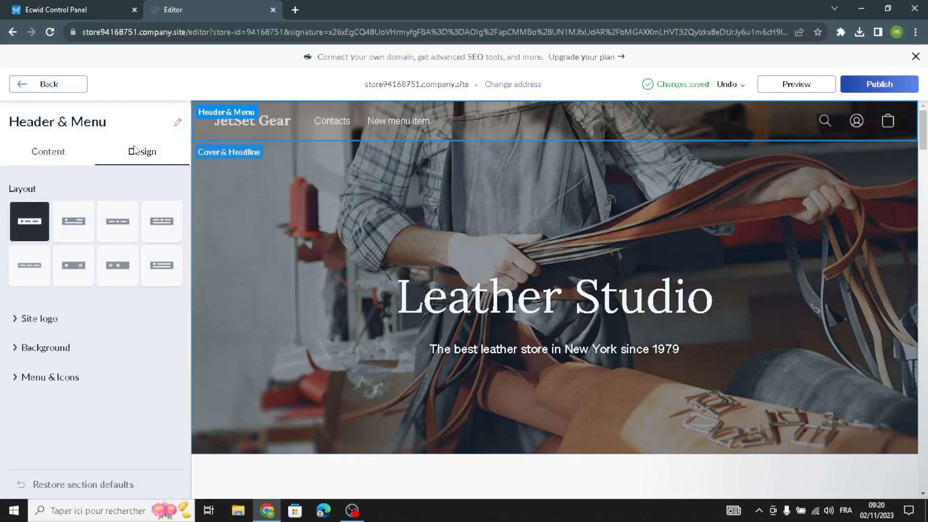
{"action": "left_click", "coordinate": [109, 216]}
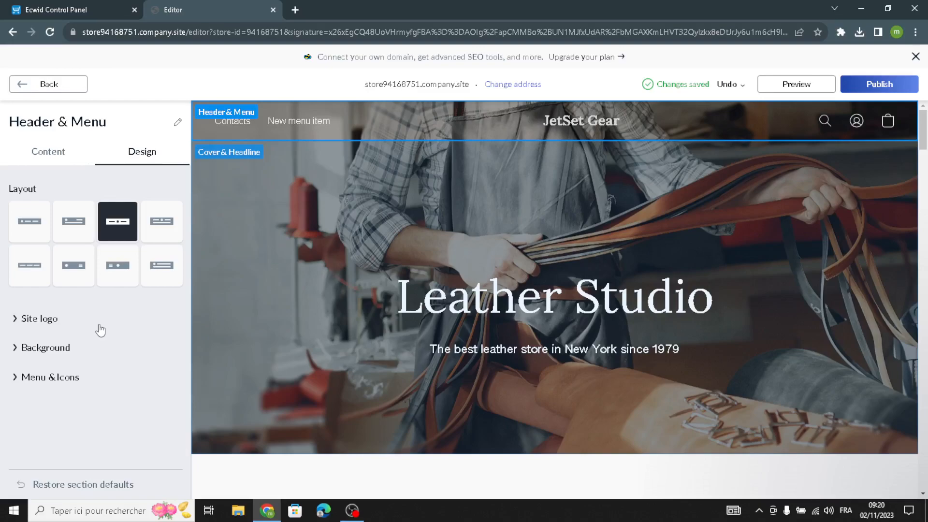
Step: Set the site logo's font to Alice and its size to 26
{"action": "left_click", "coordinate": [55, 329]}
{"action": "left_click", "coordinate": [37, 382]}
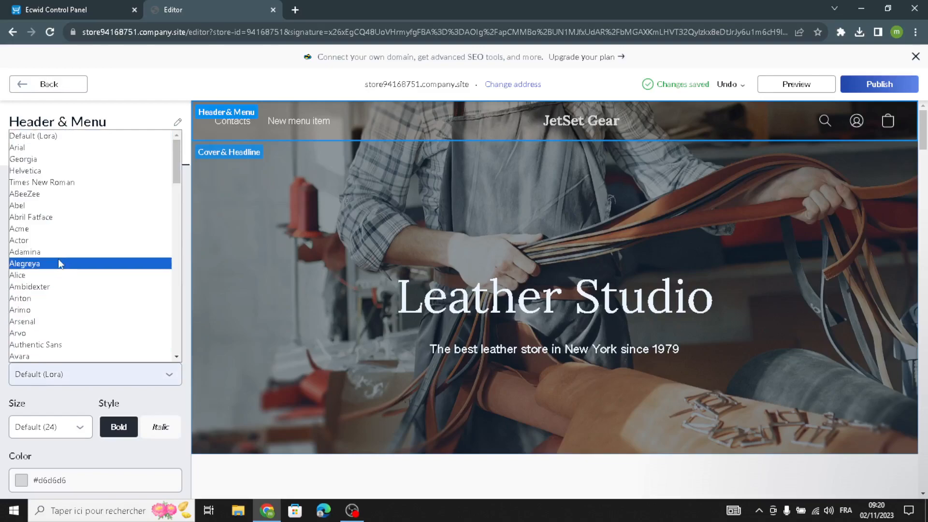
{"action": "left_click", "coordinate": [51, 275]}
{"action": "scroll", "coordinate": [46, 339], "scroll_direction": "down", "scroll_amount": 2}
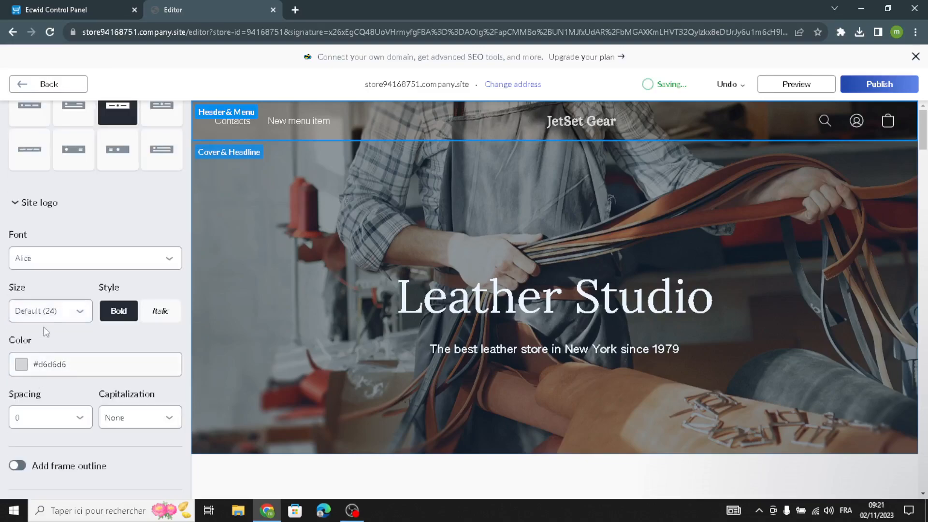
{"action": "left_click", "coordinate": [45, 311]}
{"action": "left_click", "coordinate": [30, 396]}
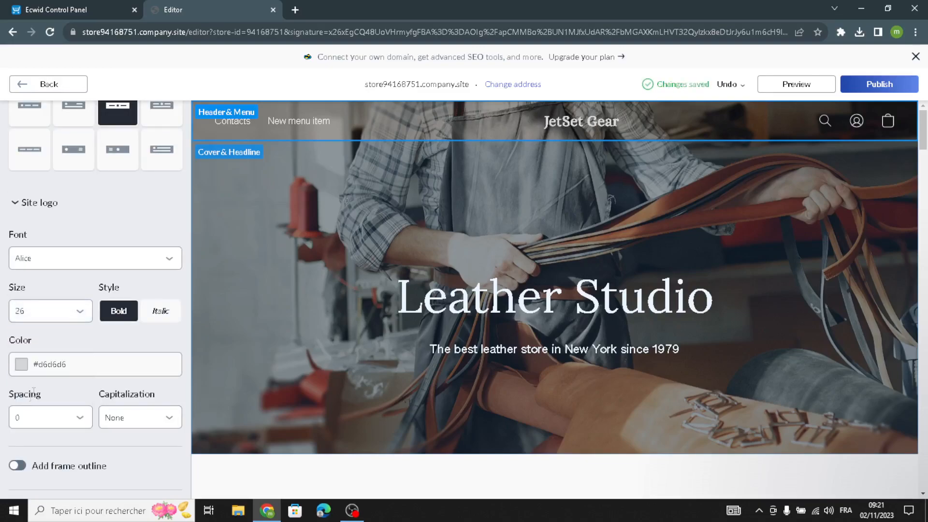
Step: Try the palette colours on the site logo, settle on pale pink #FFEEF1, and add a frame outline
{"action": "left_click", "coordinate": [22, 366]}
{"action": "left_click", "coordinate": [78, 152]}
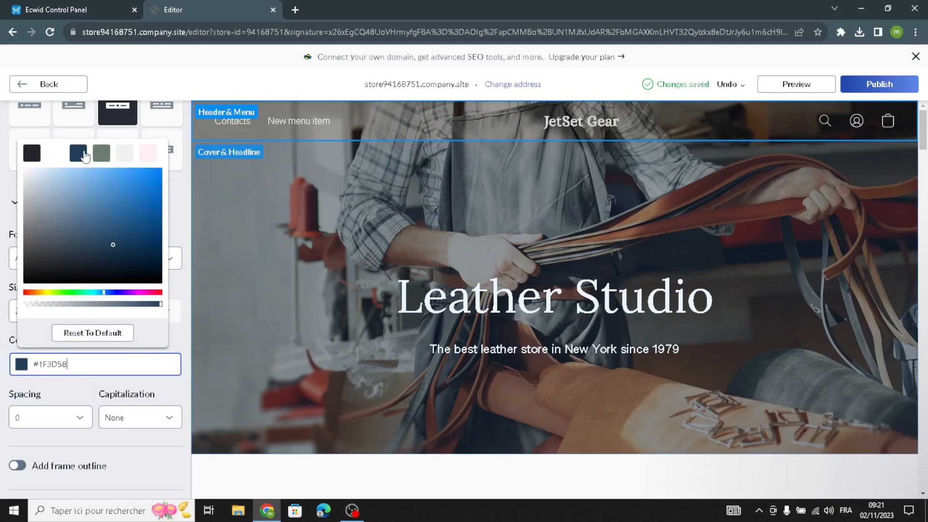
{"action": "left_click", "coordinate": [101, 154]}
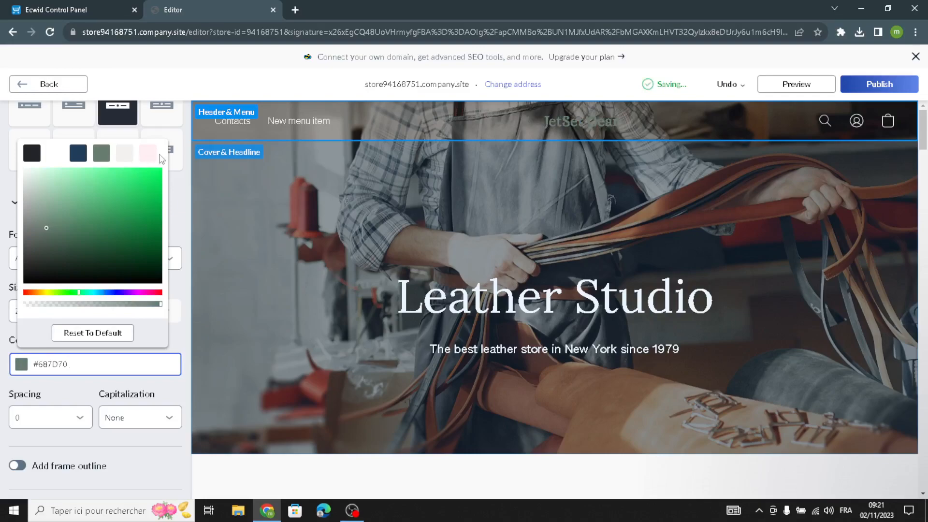
{"action": "left_click", "coordinate": [148, 154]}
{"action": "left_click", "coordinate": [33, 452]}
{"action": "left_click", "coordinate": [19, 466]}
Step: Set the header's background style to Grayscale transparent and return to the homepage sections
{"action": "scroll", "coordinate": [97, 427], "scroll_direction": "down", "scroll_amount": 3}
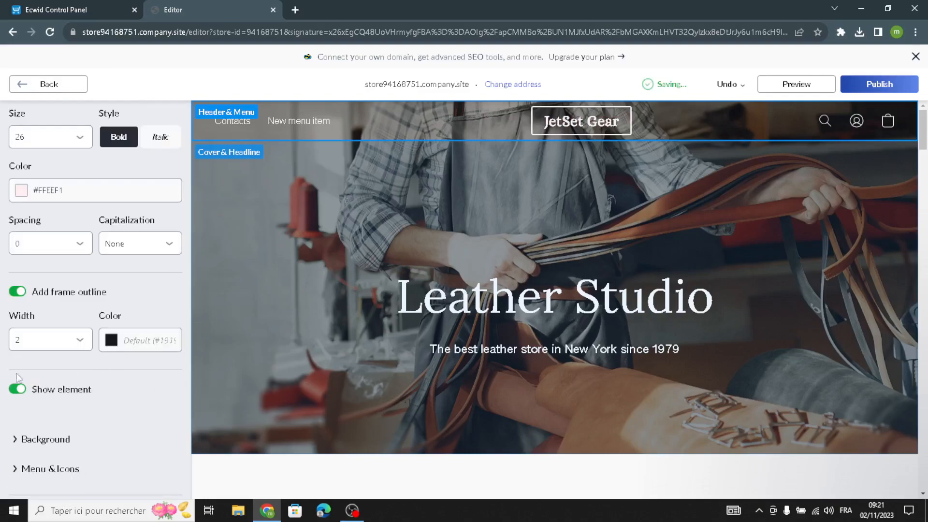
{"action": "left_click", "coordinate": [57, 450]}
{"action": "left_click", "coordinate": [48, 387]}
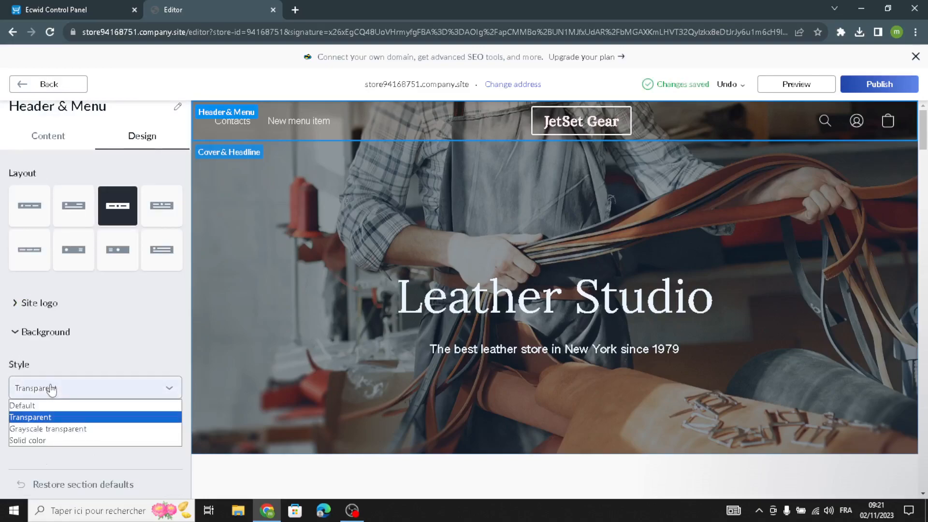
{"action": "left_click", "coordinate": [42, 430]}
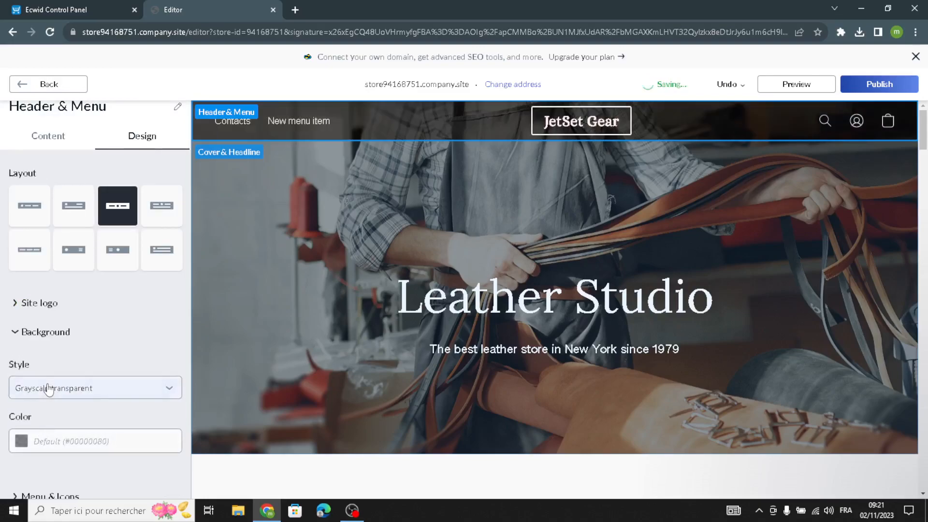
{"action": "left_click", "coordinate": [531, 124]}
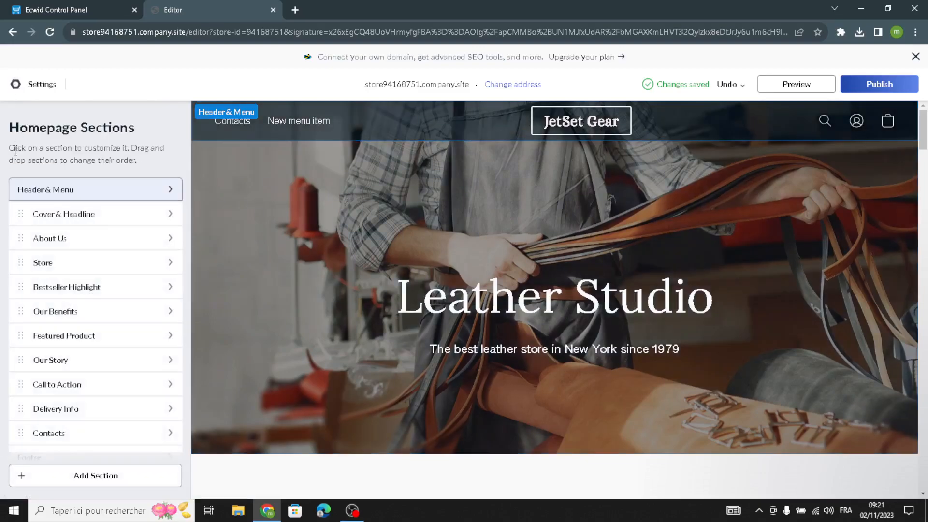
Step: Replace the Cover & Headline section's title with "travel accessories hub"
{"action": "left_click", "coordinate": [85, 213]}
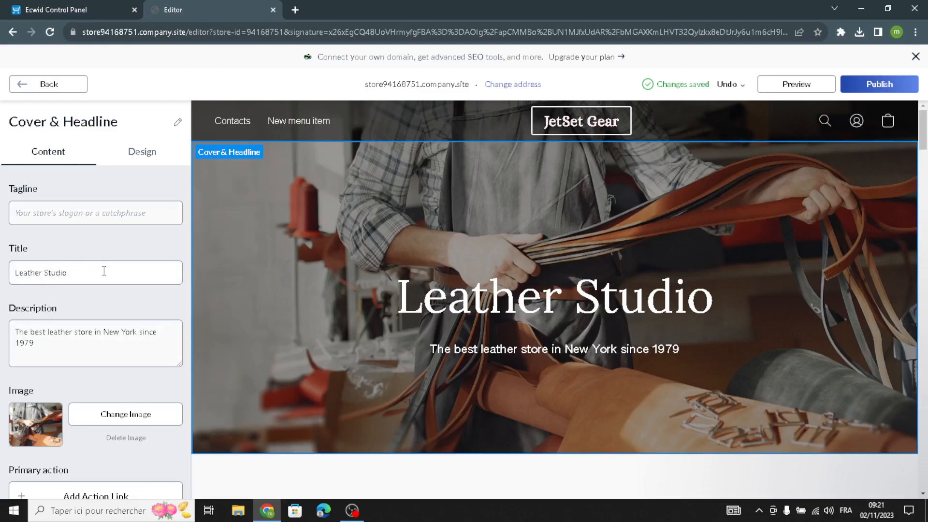
{"action": "left_click_drag", "start_coordinate": [102, 270], "coordinate": [2, 270]}
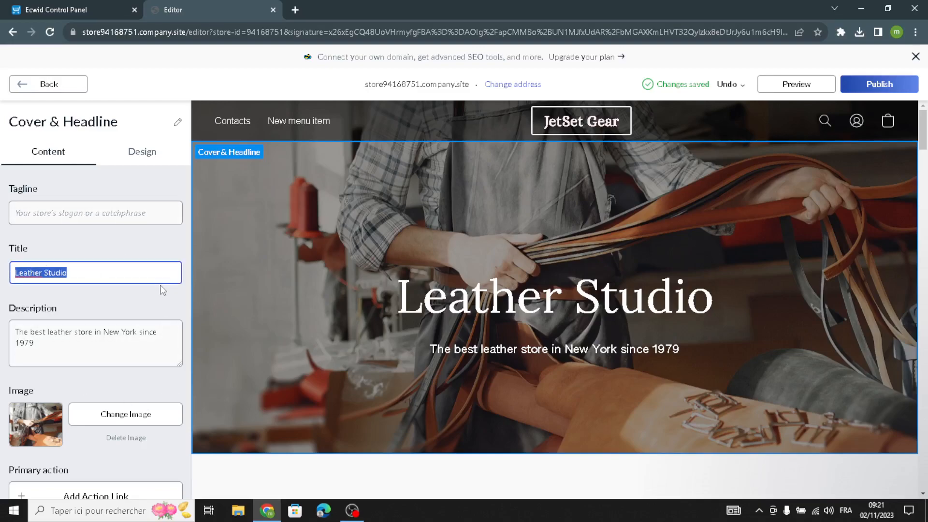
{"action": "type", "text": "trave"}
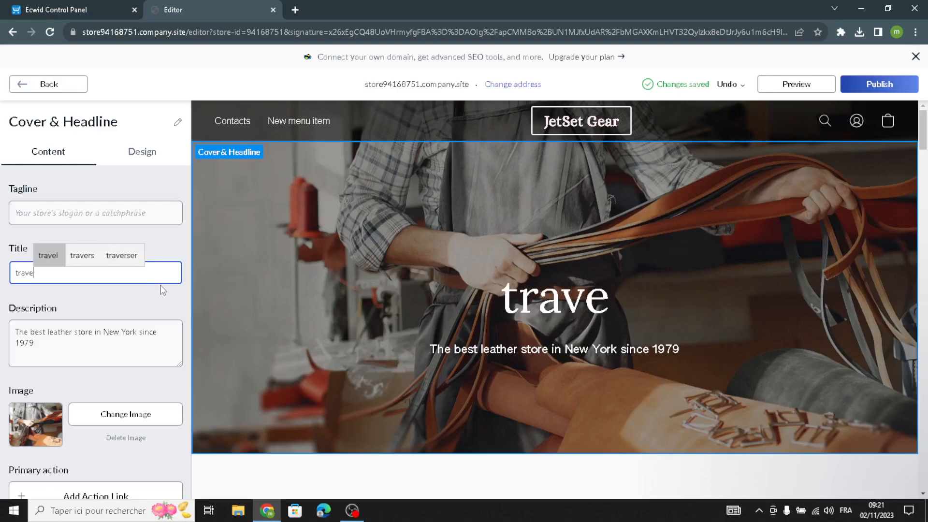
{"action": "type", "text": "l acces"}
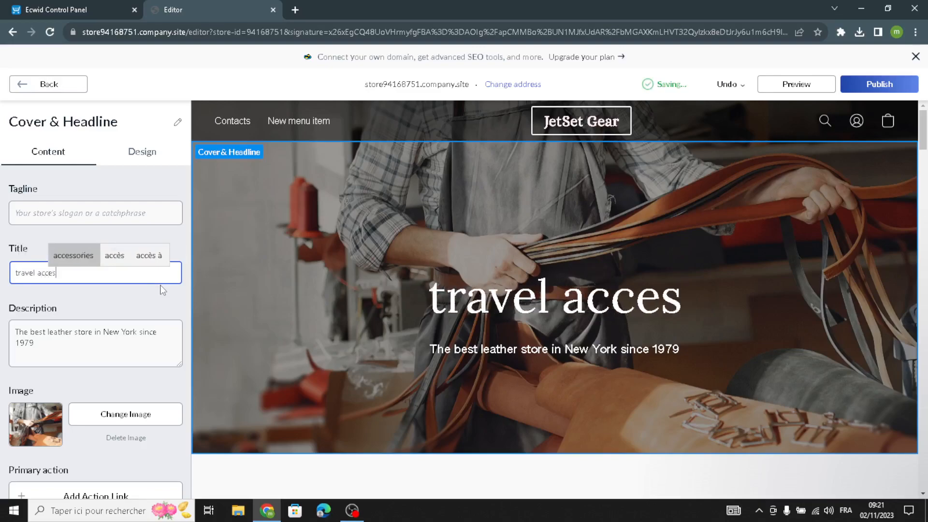
{"action": "type", "text": "sories hub"}
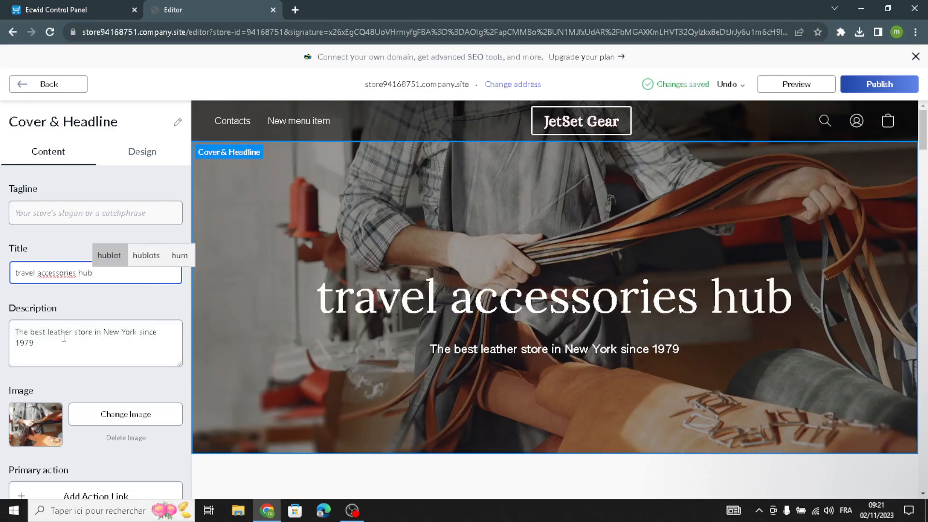
Step: Replace the cover description with "Welcome to our site for travel accessories."
{"action": "left_click_drag", "start_coordinate": [53, 342], "coordinate": [1, 307]}
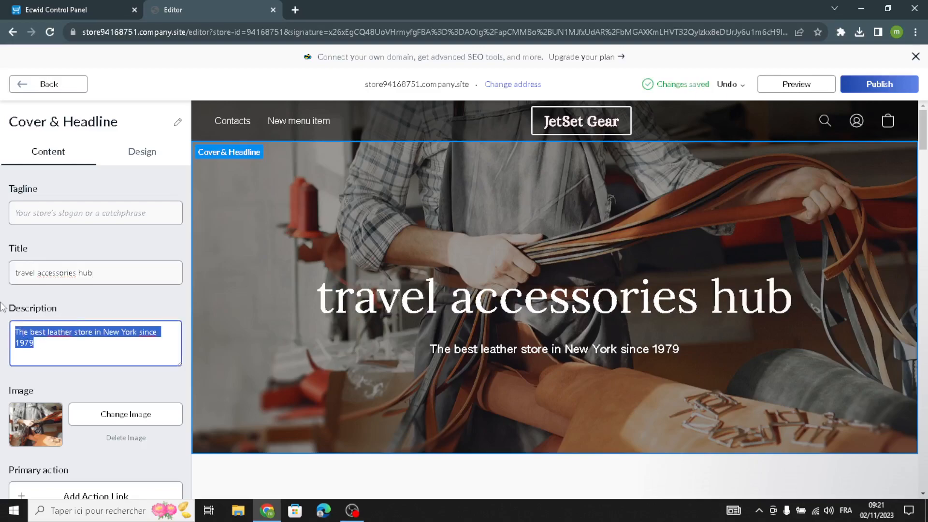
{"action": "type", "text": "W"}
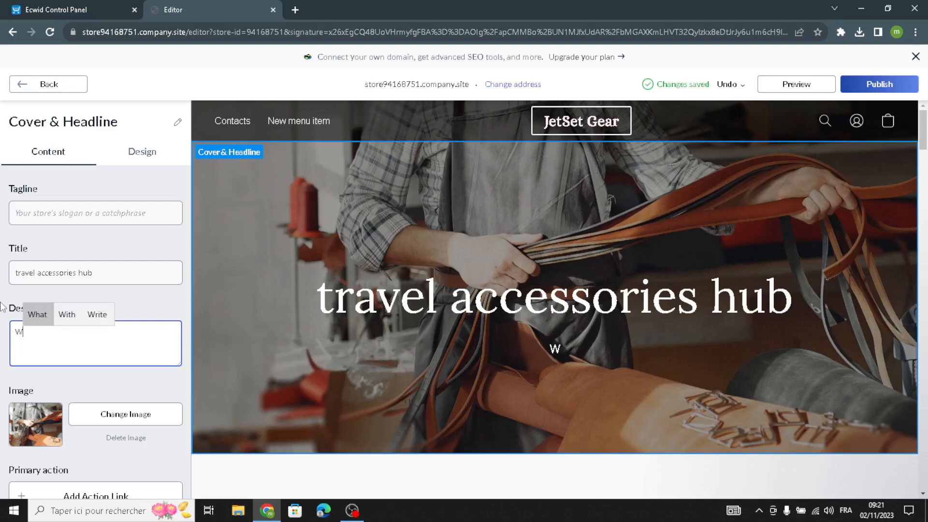
{"action": "type", "text": "elcome "}
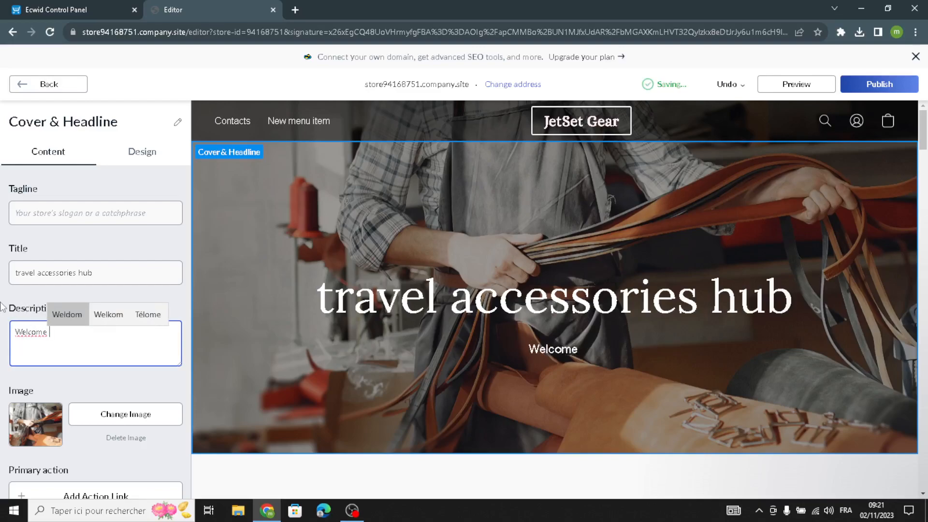
{"action": "type", "text": "to our si "}
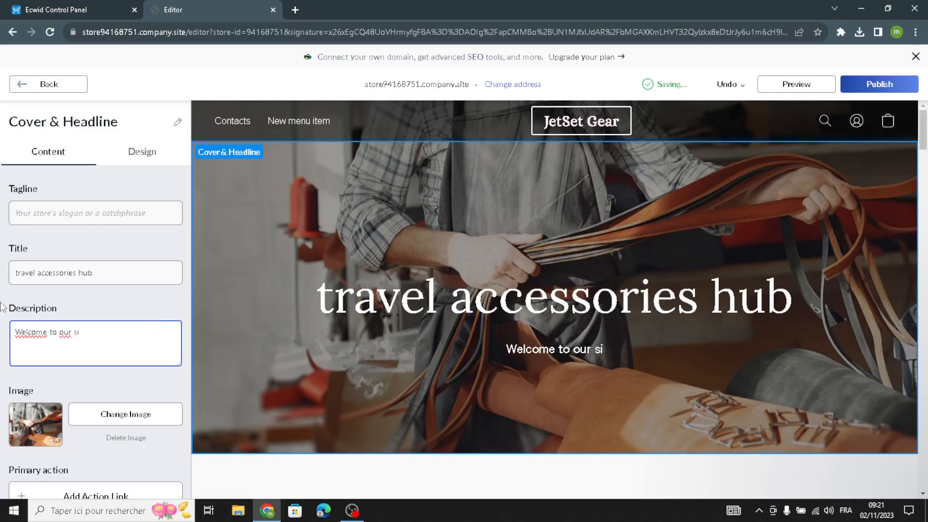
{"action": "type", "text": "te for "}
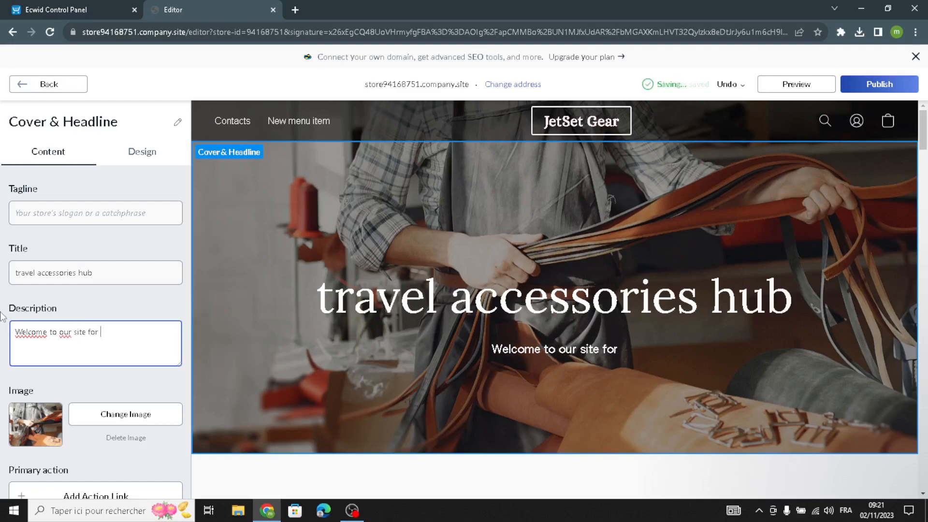
{"action": "type", "text": "trav"}
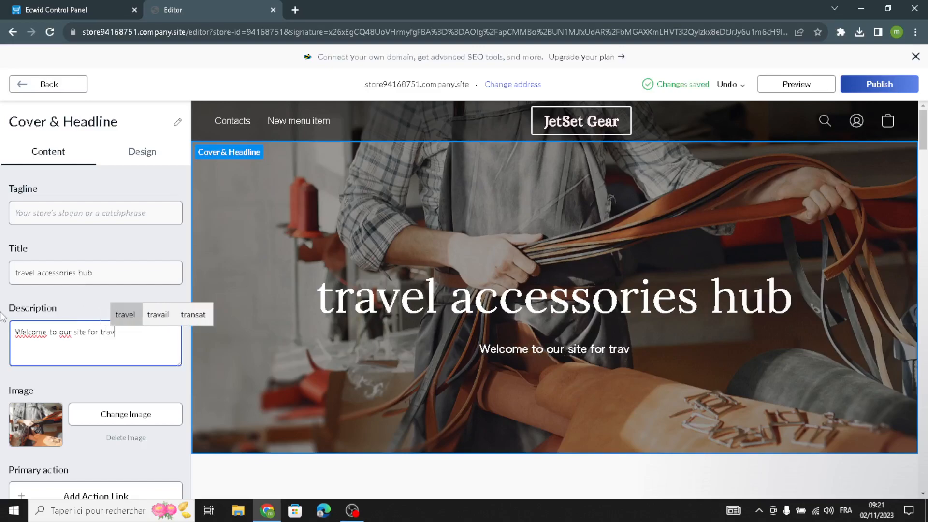
{"action": "type", "text": "el accessories"}
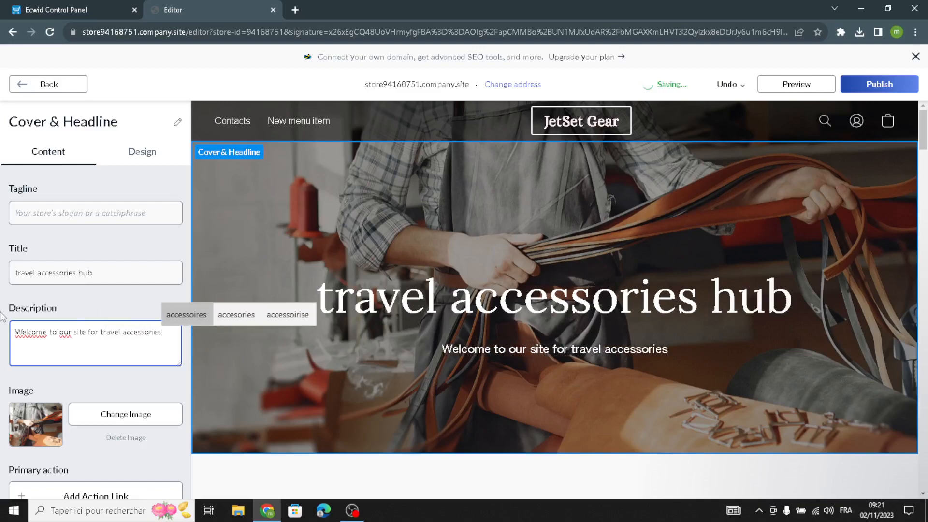
{"action": "type", "text": "."}
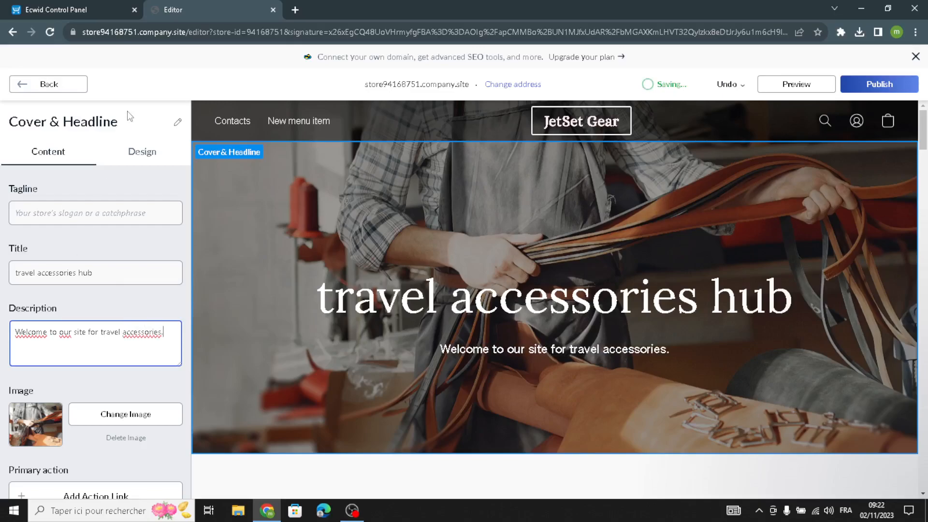
Step: Search Google Images for "travel accessories" in a new browser tab
{"action": "left_click", "coordinate": [295, 10]}
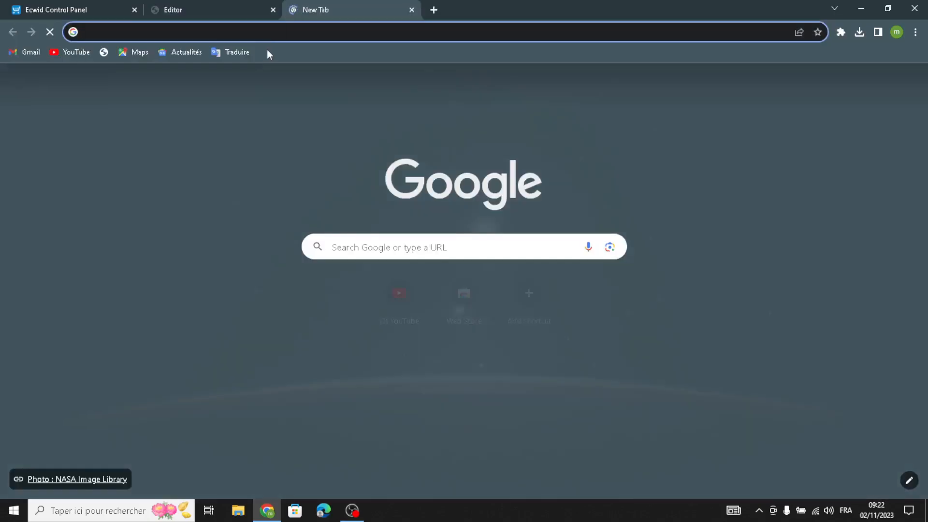
{"action": "type", "text": "travel"}
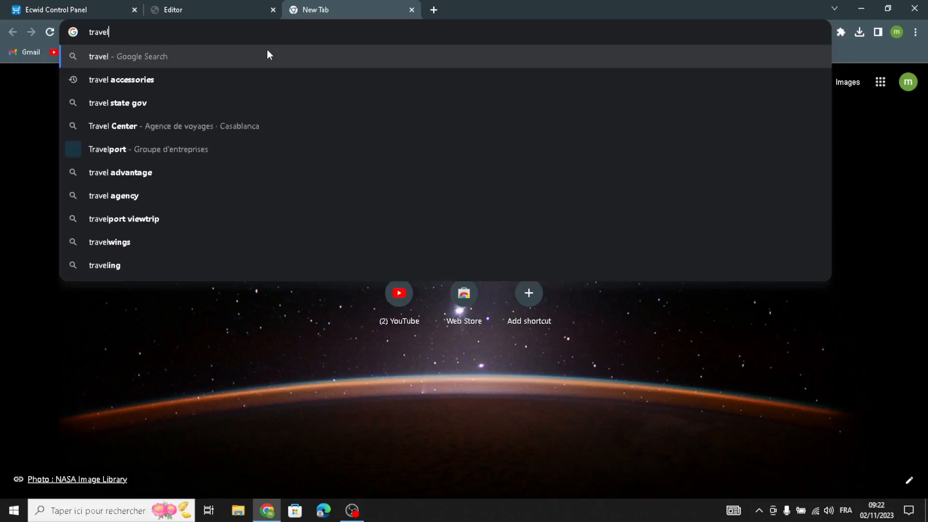
{"action": "left_click", "coordinate": [246, 80]}
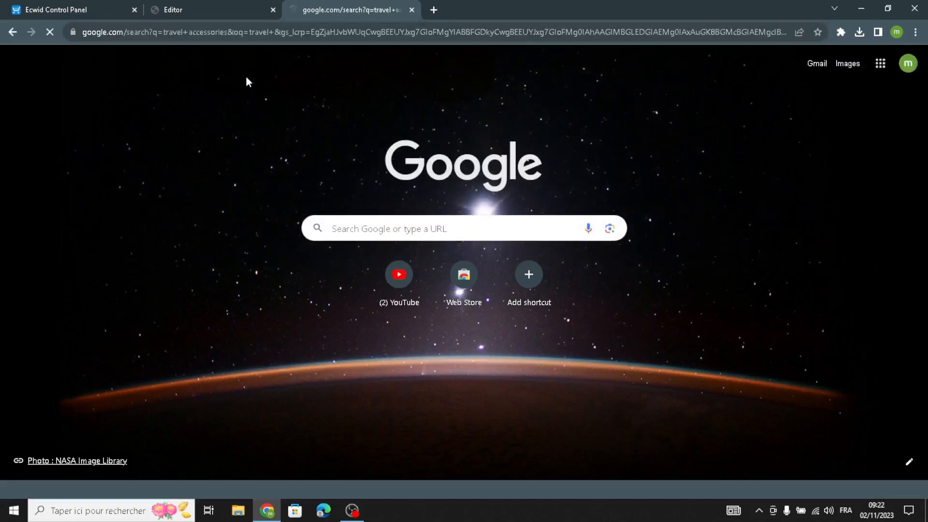
{"action": "left_click", "coordinate": [179, 117]}
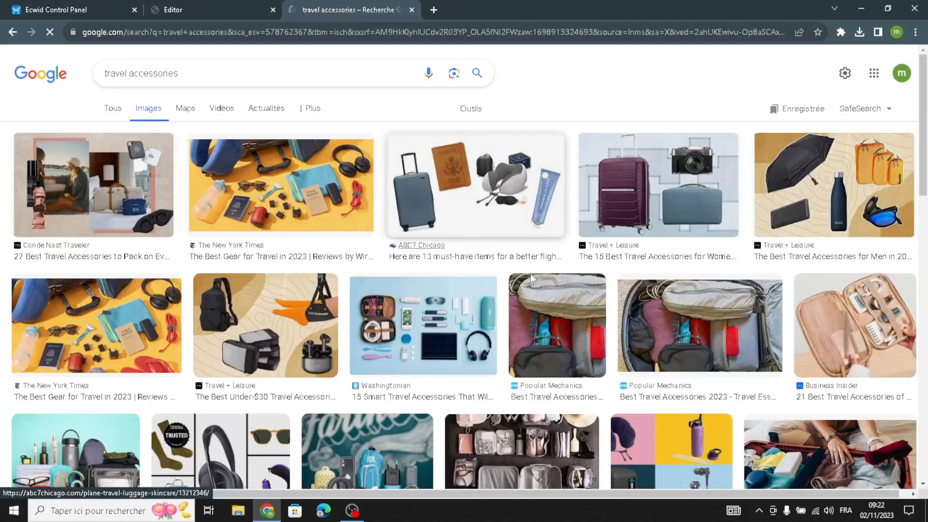
Step: Browse the travel accessories image results for a photo suitable as the store's cover
{"action": "scroll", "coordinate": [548, 283], "scroll_direction": "down", "scroll_amount": 7}
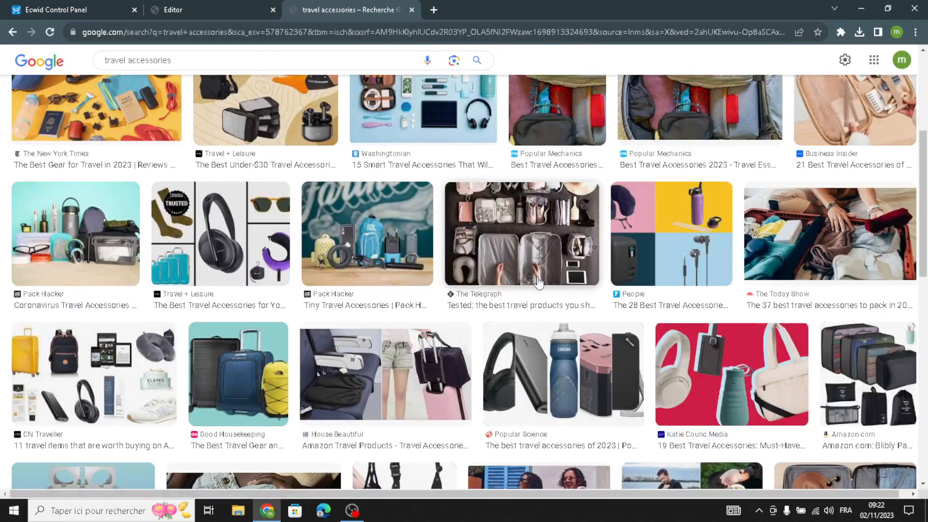
{"action": "scroll", "coordinate": [538, 283], "scroll_direction": "down", "scroll_amount": 10}
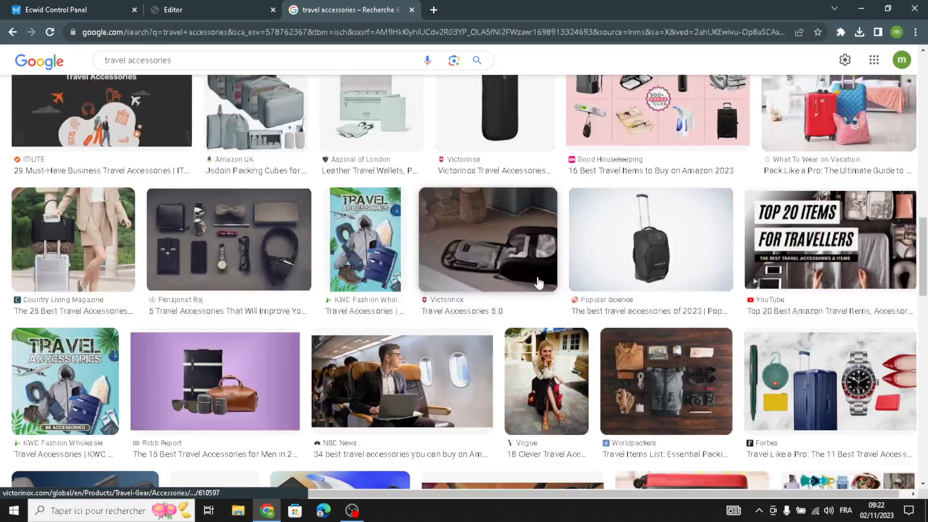
{"action": "scroll", "coordinate": [539, 282], "scroll_direction": "down", "scroll_amount": 10}
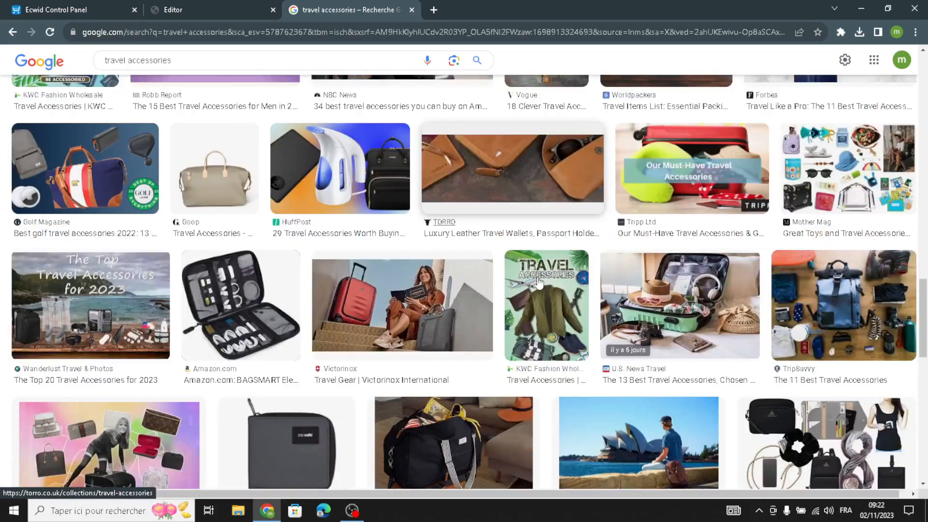
{"action": "scroll", "coordinate": [539, 283], "scroll_direction": "down", "scroll_amount": 5}
{"action": "scroll", "coordinate": [540, 282], "scroll_direction": "up", "scroll_amount": 3}
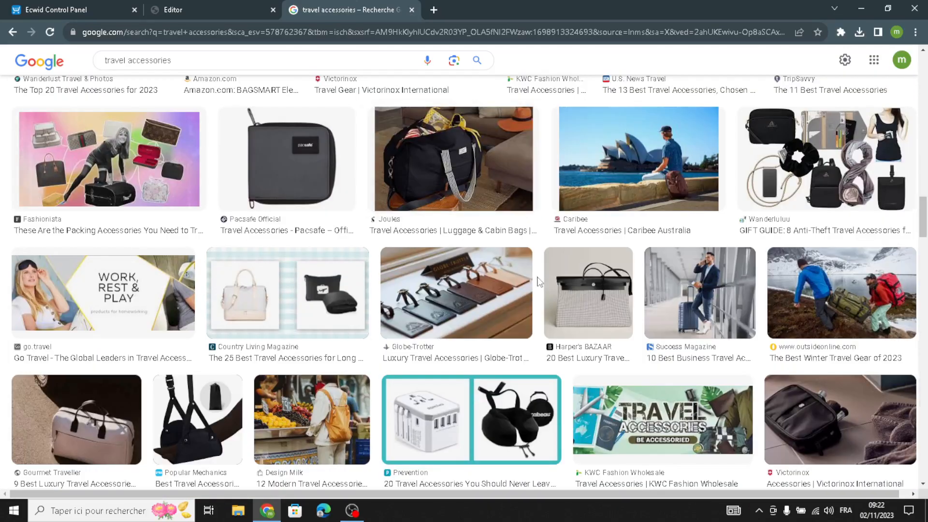
{"action": "scroll", "coordinate": [539, 282], "scroll_direction": "down", "scroll_amount": 3}
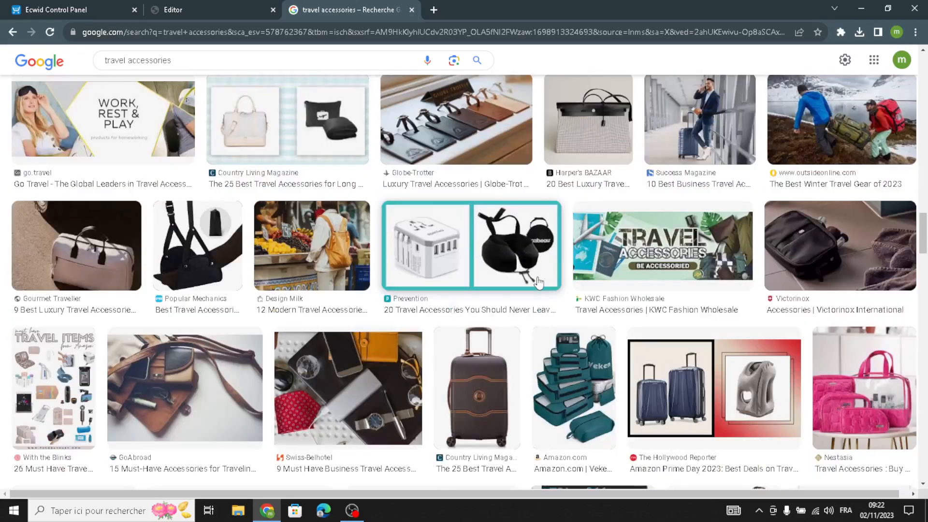
{"action": "scroll", "coordinate": [539, 282], "scroll_direction": "down", "scroll_amount": 5}
{"action": "scroll", "coordinate": [539, 283], "scroll_direction": "down", "scroll_amount": 8}
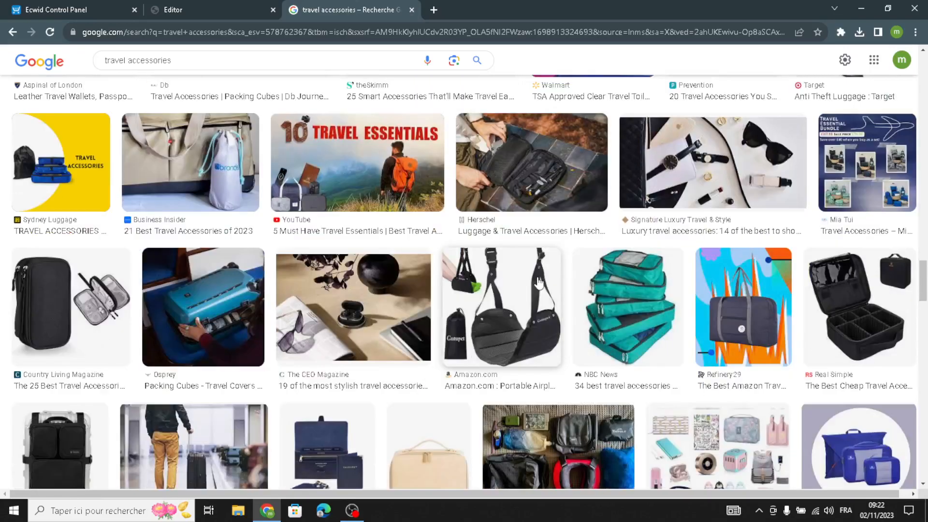
{"action": "scroll", "coordinate": [540, 283], "scroll_direction": "down", "scroll_amount": 5}
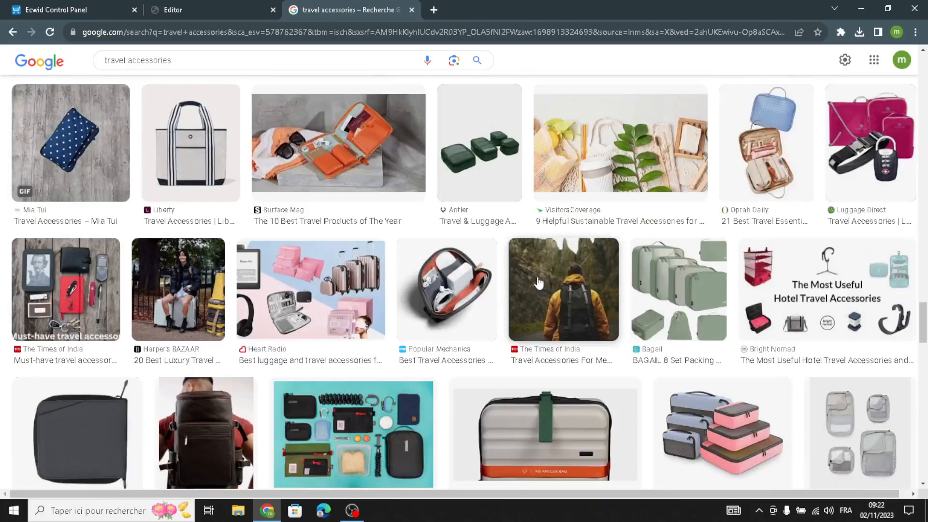
{"action": "scroll", "coordinate": [539, 283], "scroll_direction": "down", "scroll_amount": 3}
{"action": "scroll", "coordinate": [539, 283], "scroll_direction": "down", "scroll_amount": 5}
{"action": "scroll", "coordinate": [539, 283], "scroll_direction": "up", "scroll_amount": 11}
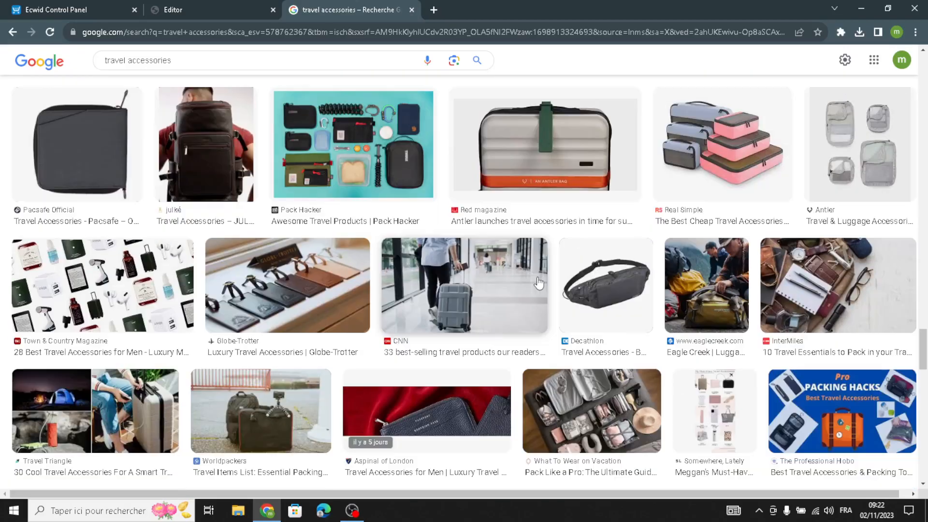
{"action": "scroll", "coordinate": [540, 284], "scroll_direction": "up", "scroll_amount": 12}
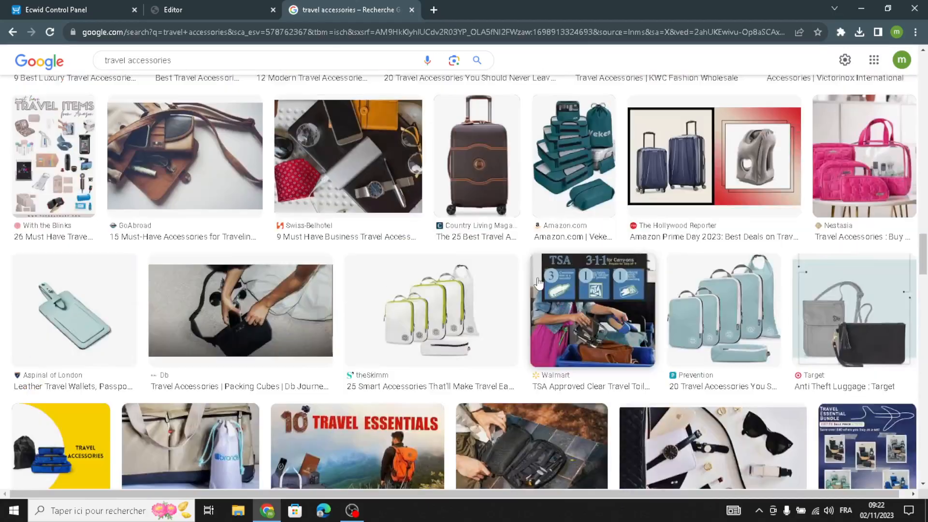
{"action": "scroll", "coordinate": [540, 284], "scroll_direction": "up", "scroll_amount": 12}
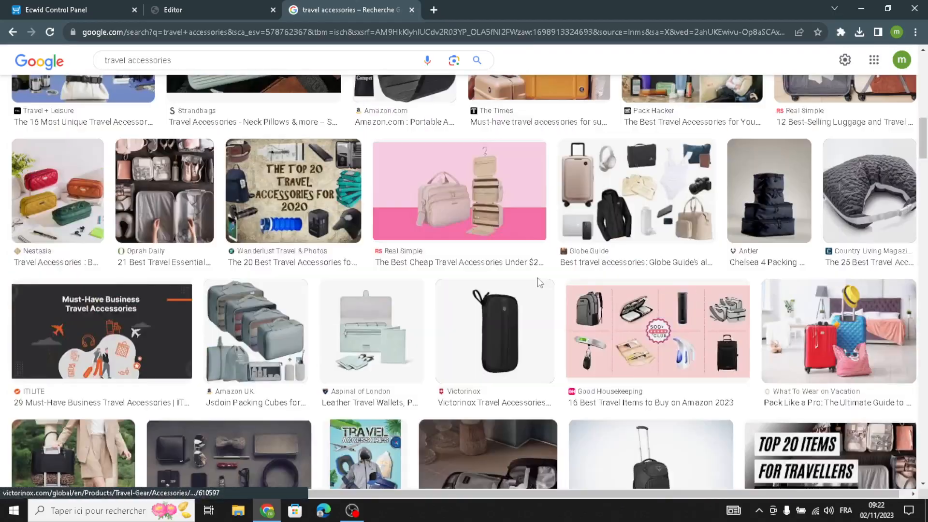
{"action": "scroll", "coordinate": [539, 284], "scroll_direction": "up", "scroll_amount": 3}
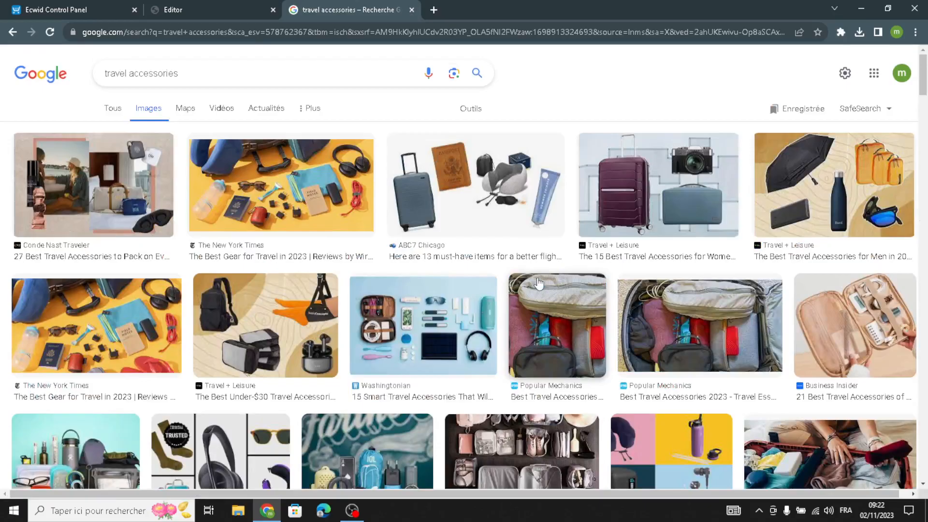
{"action": "scroll", "coordinate": [540, 284], "scroll_direction": "down", "scroll_amount": 12}
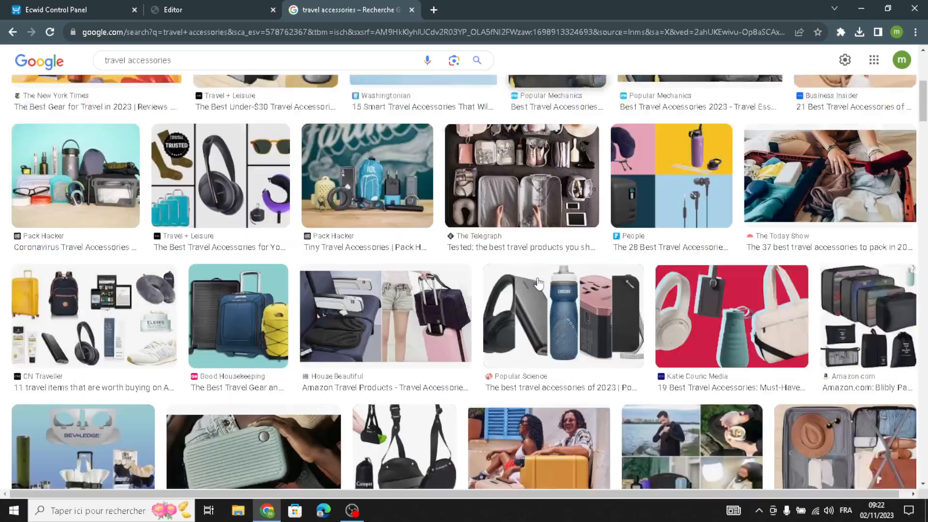
{"action": "scroll", "coordinate": [540, 284], "scroll_direction": "down", "scroll_amount": 10}
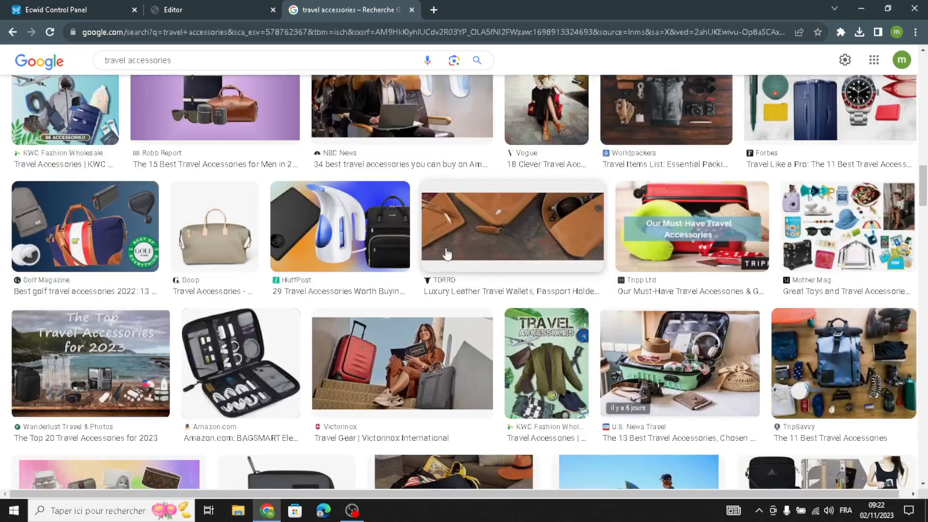
{"action": "scroll", "coordinate": [415, 273], "scroll_direction": "up", "scroll_amount": 4}
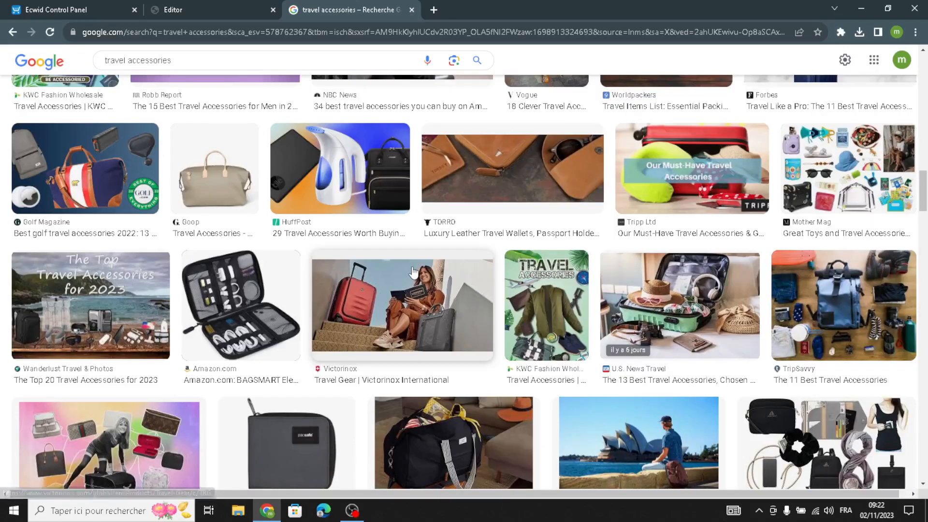
{"action": "scroll", "coordinate": [415, 272], "scroll_direction": "down", "scroll_amount": 7}
{"action": "scroll", "coordinate": [415, 271], "scroll_direction": "down", "scroll_amount": 3}
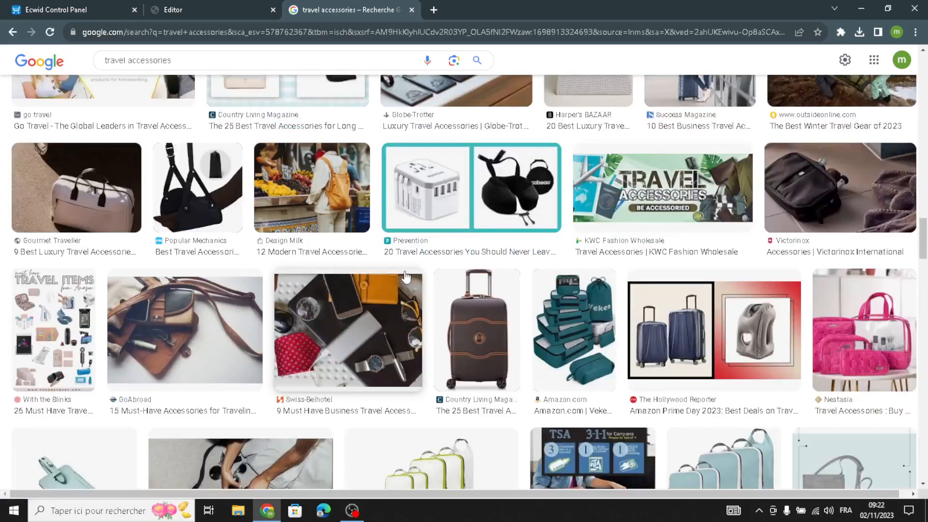
{"action": "scroll", "coordinate": [406, 276], "scroll_direction": "down", "scroll_amount": 10}
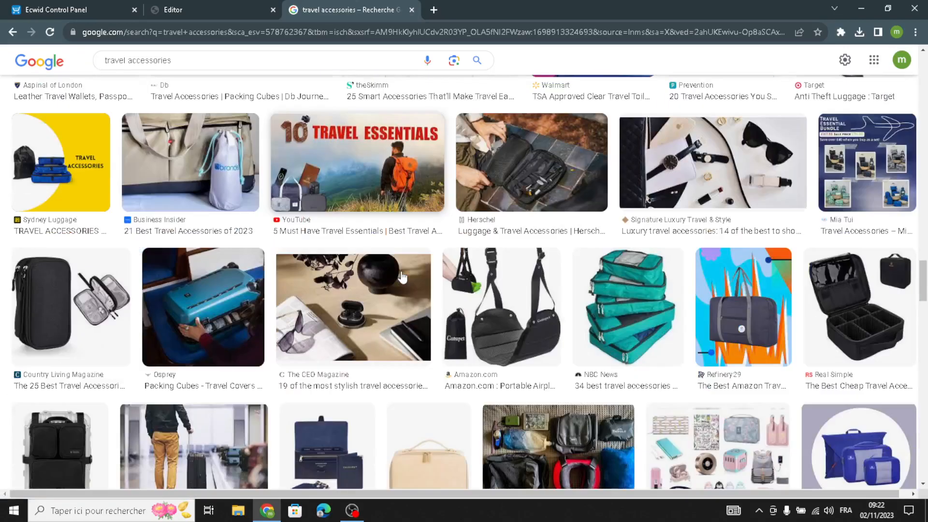
Step: Save the Forbes photo of a traveller in mustard trousers with a black suitcase to the Téléchargements folder as 960x0.webp
{"action": "right_click", "coordinate": [400, 284]}
{"action": "left_click", "coordinate": [194, 341]}
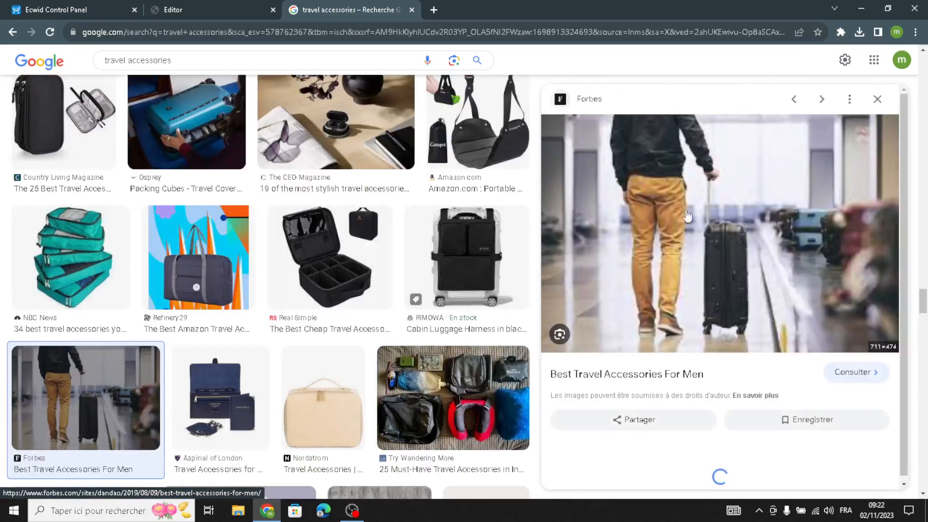
{"action": "right_click", "coordinate": [663, 227]}
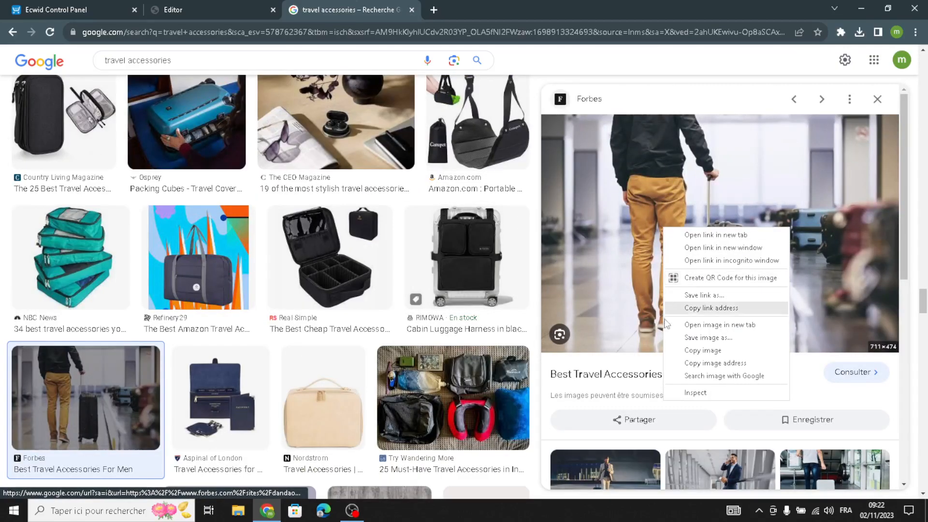
{"action": "left_click", "coordinate": [686, 338]}
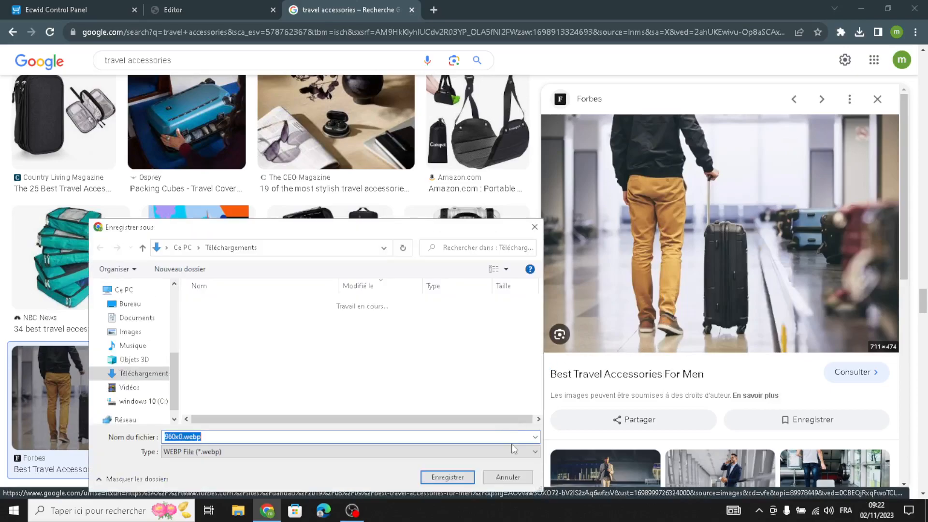
{"action": "left_click", "coordinate": [447, 478]}
Step: Return to the store editor and replace the Cover & Headline image with 960x0.webp
{"action": "left_click", "coordinate": [185, 4]}
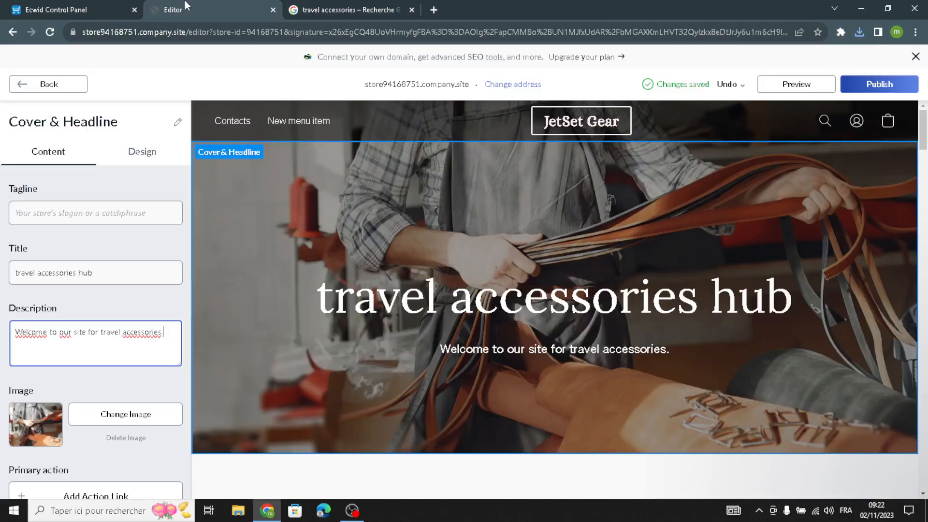
{"action": "left_click", "coordinate": [137, 415]}
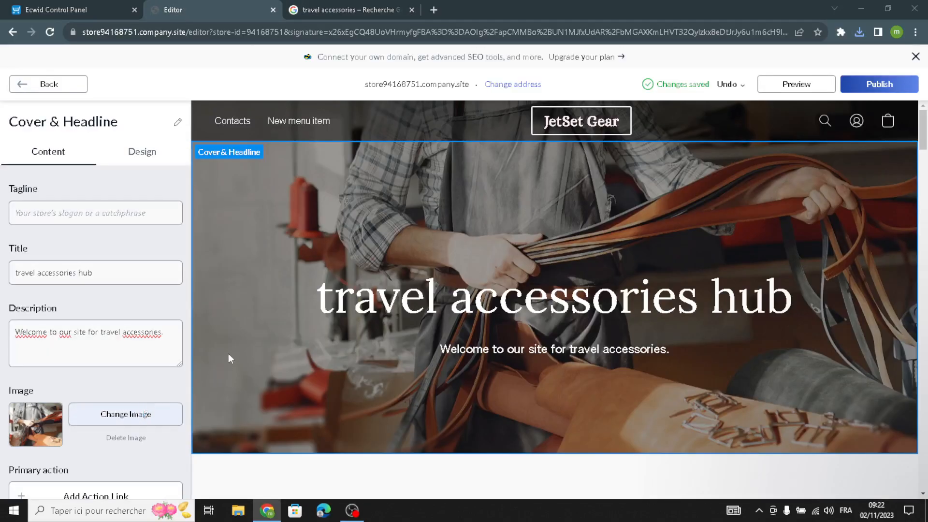
{"action": "left_click", "coordinate": [236, 319]}
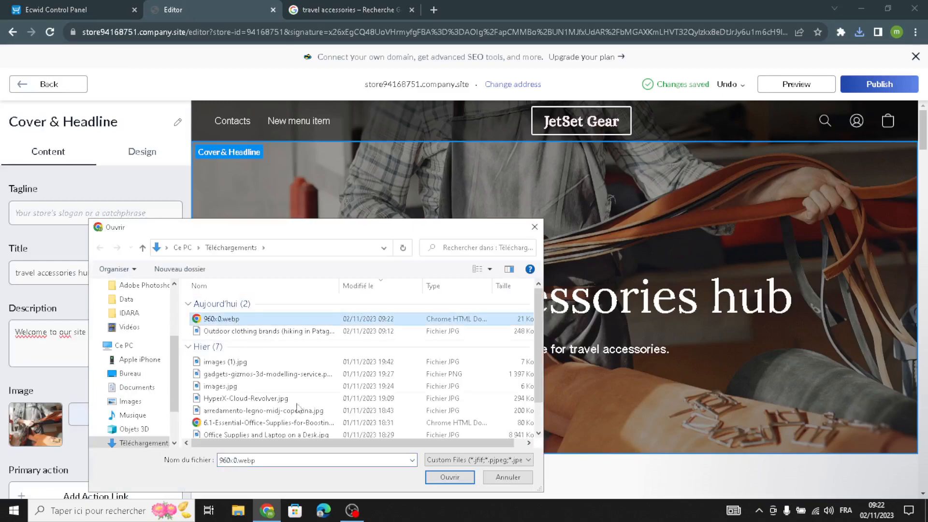
{"action": "left_click", "coordinate": [449, 480]}
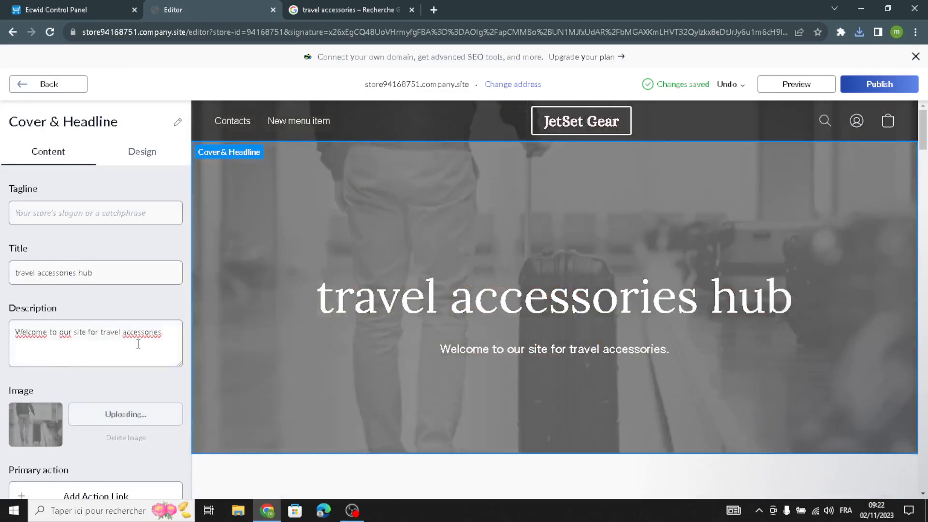
Step: Examine the cover's primary action link options and go back without adding a link
{"action": "scroll", "coordinate": [97, 218], "scroll_direction": "down", "scroll_amount": 3}
{"action": "scroll", "coordinate": [60, 401], "scroll_direction": "up", "scroll_amount": 3}
{"action": "scroll", "coordinate": [60, 401], "scroll_direction": "down", "scroll_amount": 3}
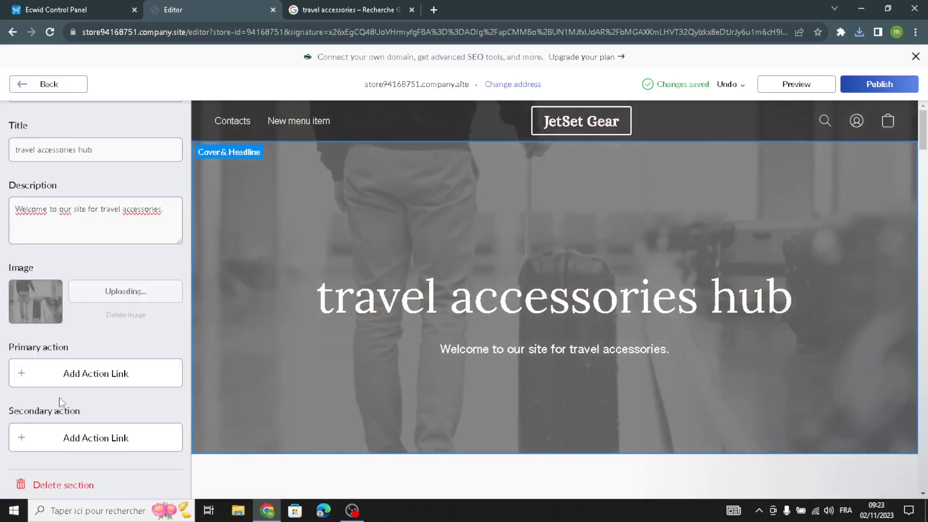
{"action": "left_click", "coordinate": [47, 375]}
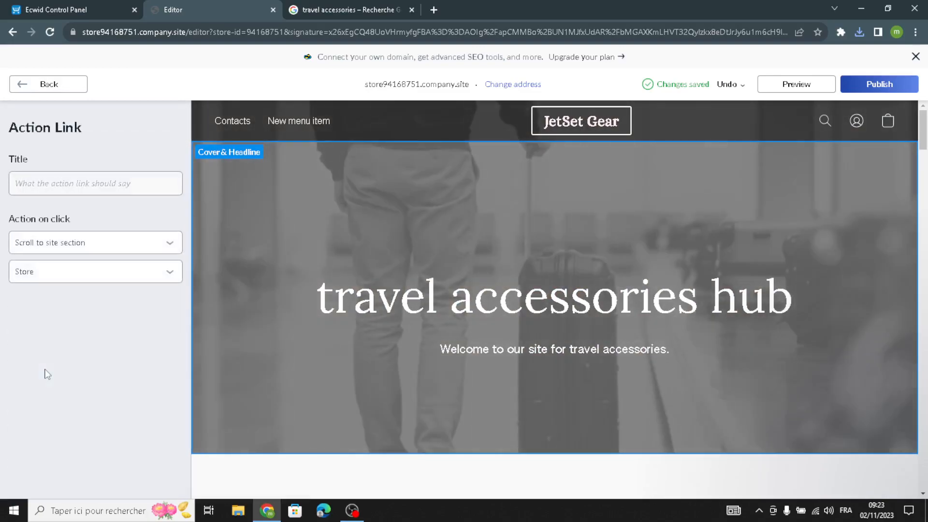
{"action": "left_click", "coordinate": [24, 84]}
Step: Try the Cover & Headline layouts, apply the one with text beside a right-hand image, and return to the homepage sections
{"action": "left_click", "coordinate": [141, 151]}
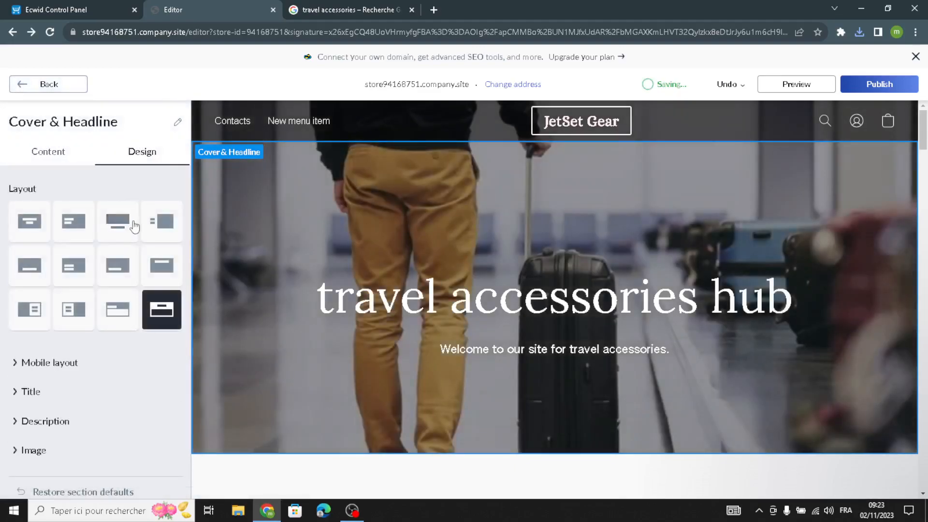
{"action": "left_click", "coordinate": [156, 220]}
{"action": "left_click", "coordinate": [24, 224]}
{"action": "left_click", "coordinate": [165, 223]}
{"action": "scroll", "coordinate": [106, 314], "scroll_direction": "down", "scroll_amount": 1}
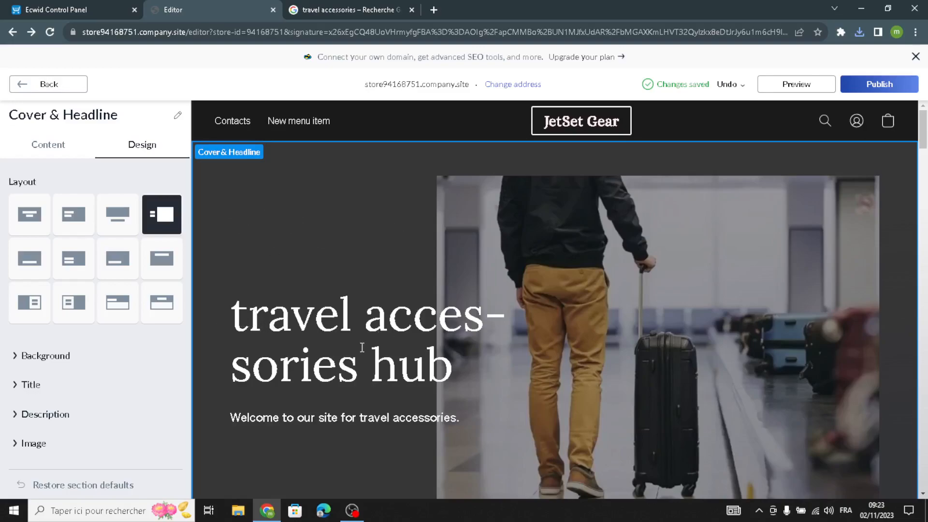
{"action": "scroll", "coordinate": [68, 368], "scroll_direction": "up", "scroll_amount": 1}
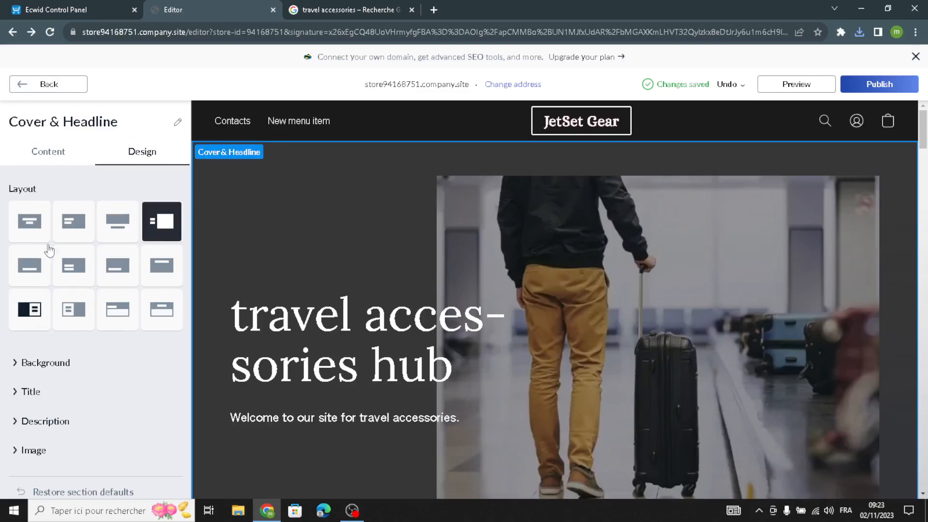
{"action": "scroll", "coordinate": [144, 396], "scroll_direction": "down", "scroll_amount": 1}
{"action": "scroll", "coordinate": [39, 343], "scroll_direction": "up", "scroll_amount": 1}
{"action": "scroll", "coordinate": [38, 341], "scroll_direction": "down", "scroll_amount": 1}
{"action": "scroll", "coordinate": [33, 285], "scroll_direction": "up", "scroll_amount": 1}
{"action": "left_click", "coordinate": [47, 90]}
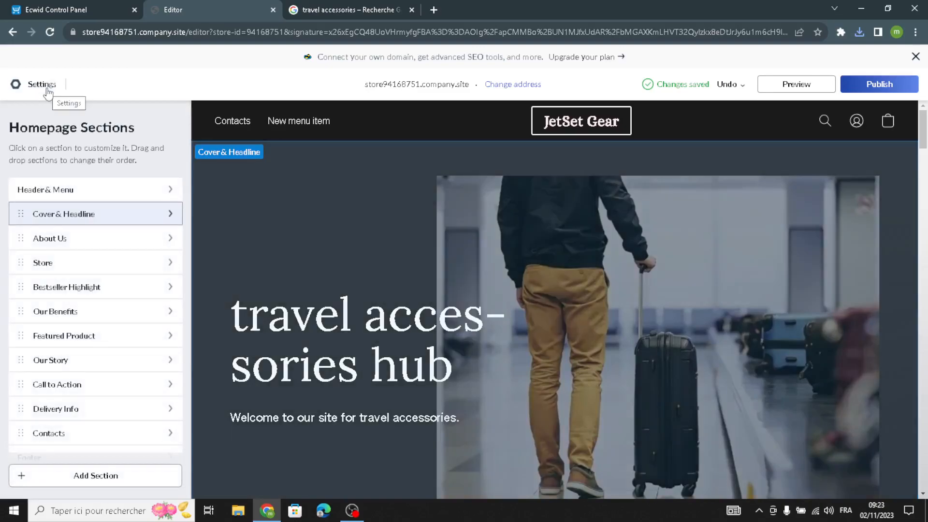
Step: Reopen the Cover & Headline section and review its content fields and the cover preview
{"action": "left_click", "coordinate": [62, 215]}
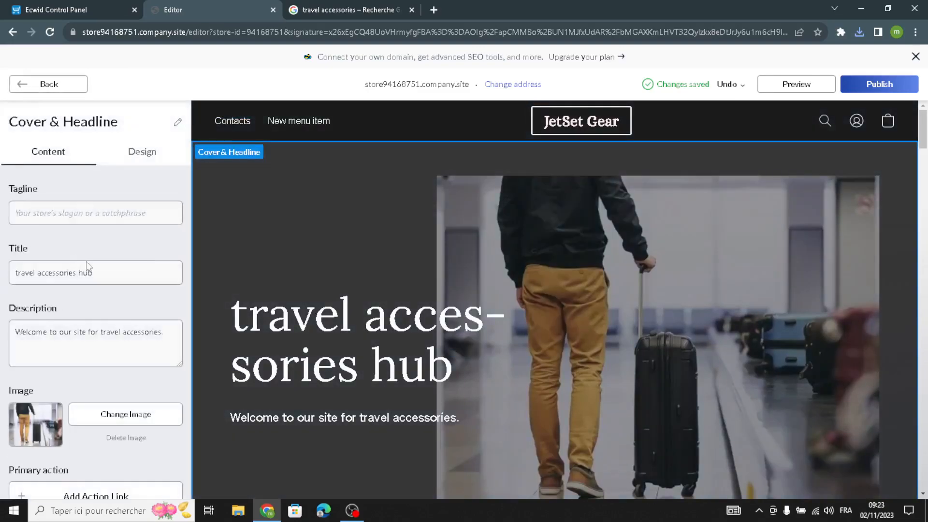
{"action": "scroll", "coordinate": [62, 218], "scroll_direction": "down", "scroll_amount": 1}
{"action": "scroll", "coordinate": [331, 337], "scroll_direction": "down", "scroll_amount": 4}
{"action": "scroll", "coordinate": [63, 288], "scroll_direction": "up", "scroll_amount": 1}
{"action": "scroll", "coordinate": [64, 288], "scroll_direction": "down", "scroll_amount": 1}
{"action": "scroll", "coordinate": [368, 242], "scroll_direction": "up", "scroll_amount": 3}
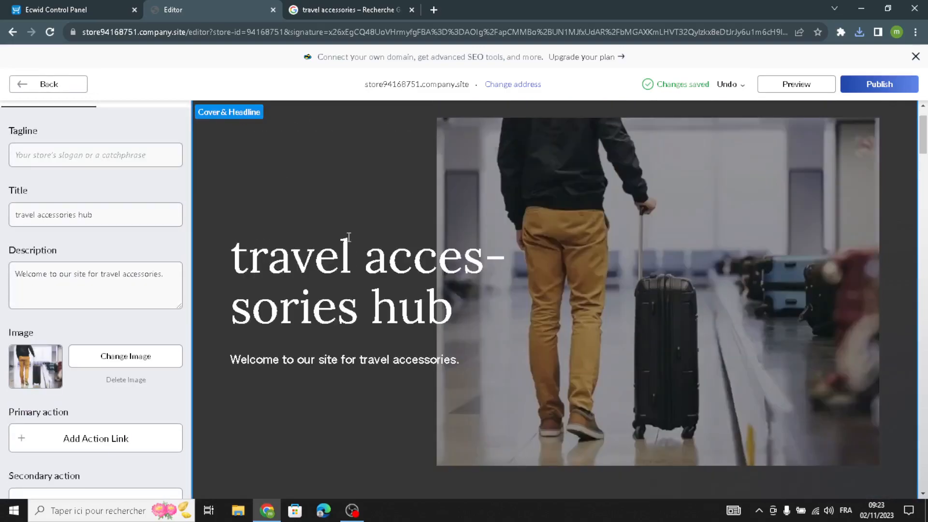
Step: Open the About Us section from the homepage sections and review its title, description and image fields
{"action": "left_click", "coordinate": [55, 86]}
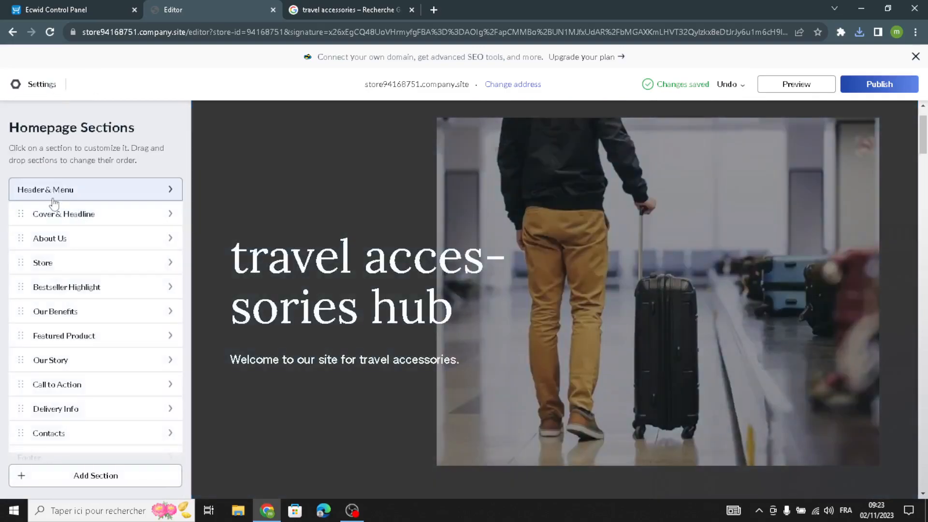
{"action": "left_click", "coordinate": [46, 237]}
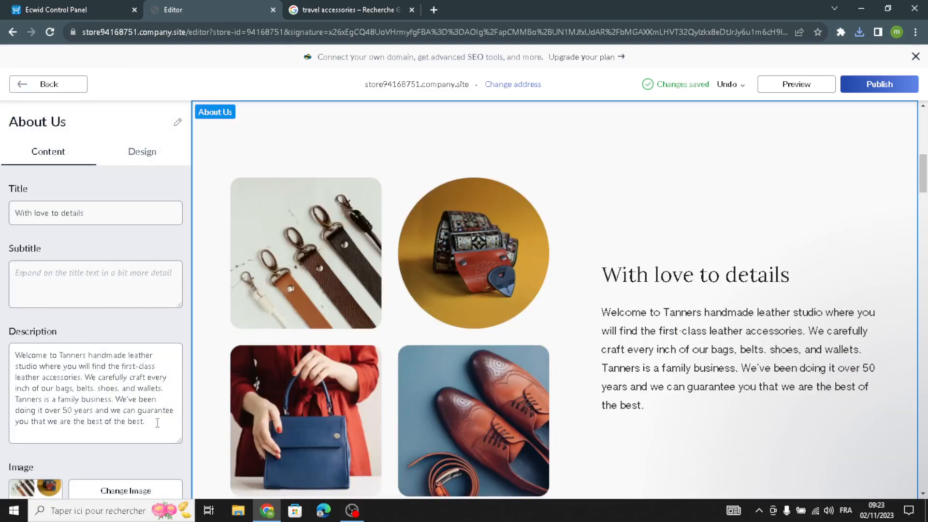
{"action": "left_click_drag", "start_coordinate": [157, 423], "coordinate": [2, 349]}
{"action": "left_click", "coordinate": [77, 307]}
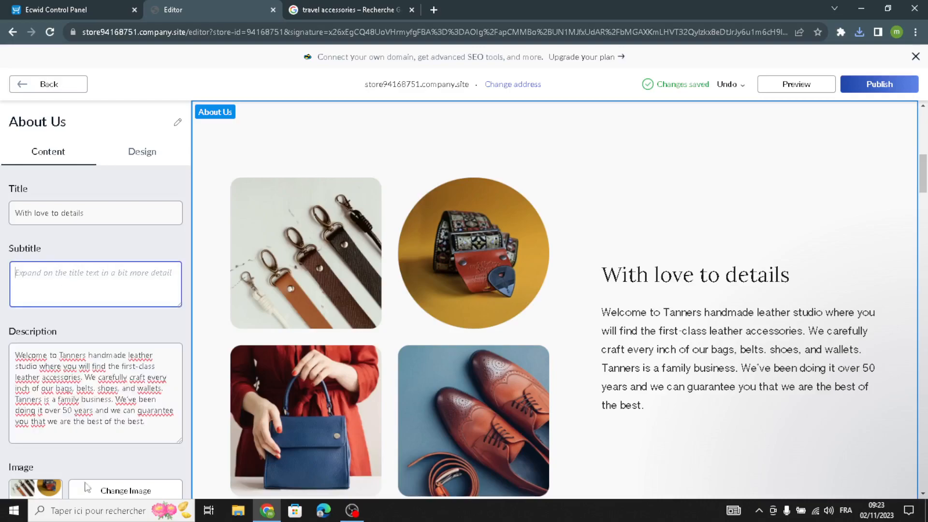
{"action": "left_click_drag", "start_coordinate": [158, 435], "coordinate": [3, 344]}
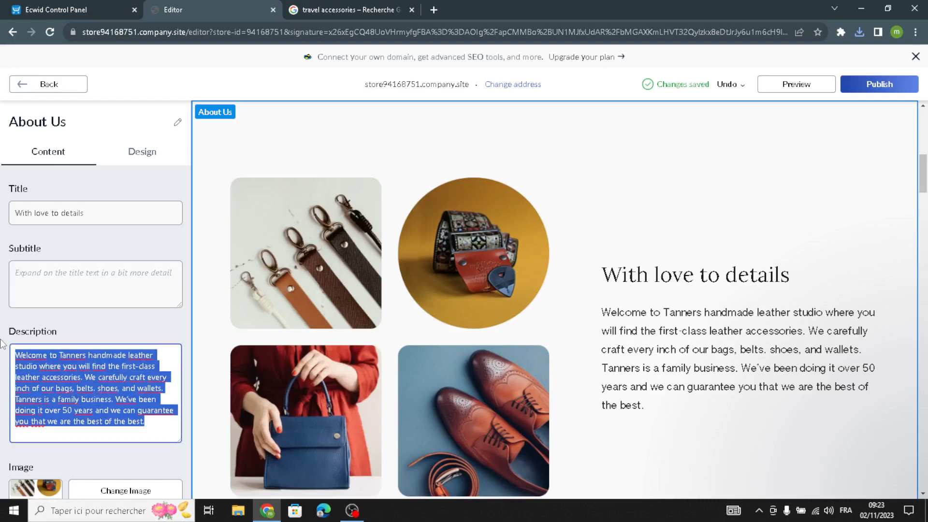
{"action": "left_click", "coordinate": [73, 326]}
{"action": "left_click_drag", "start_coordinate": [137, 426], "coordinate": [2, 333]}
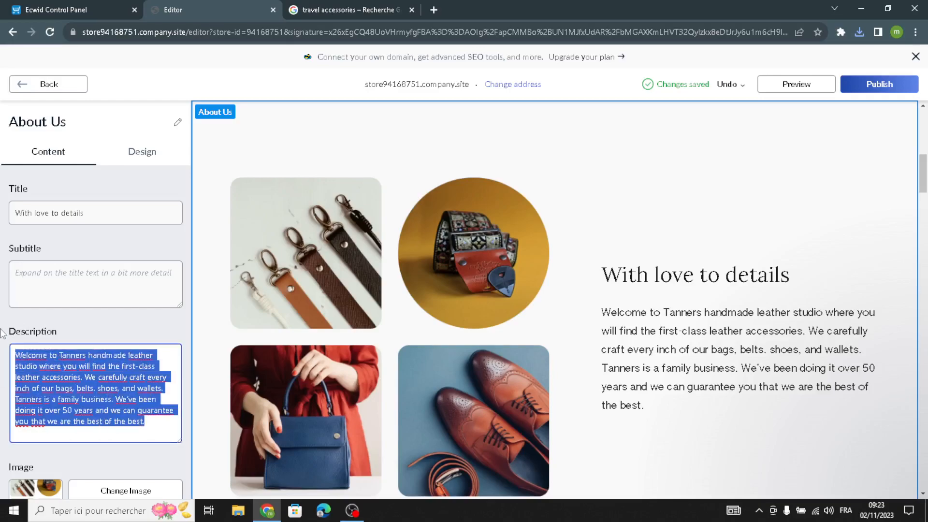
{"action": "left_click", "coordinate": [127, 323]}
{"action": "scroll", "coordinate": [134, 315], "scroll_direction": "down", "scroll_amount": 2}
{"action": "scroll", "coordinate": [112, 337], "scroll_direction": "up", "scroll_amount": 2}
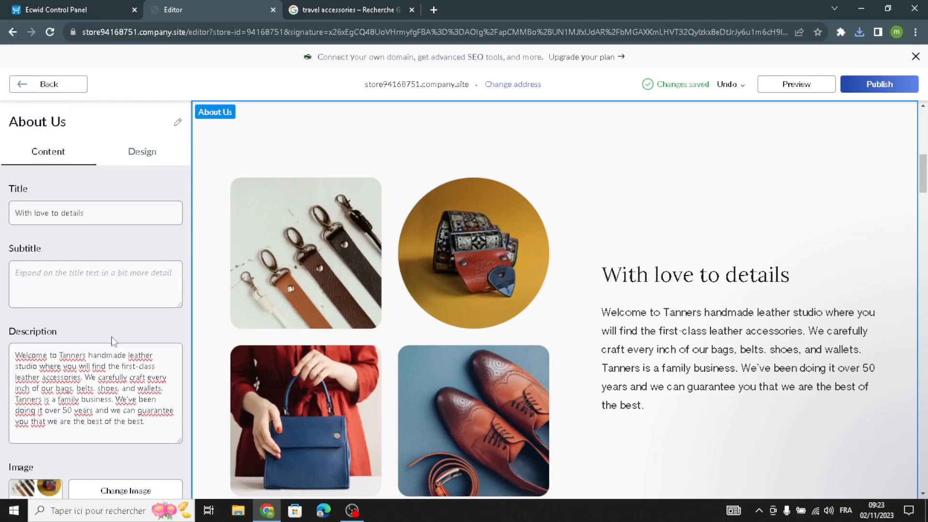
{"action": "scroll", "coordinate": [113, 341], "scroll_direction": "down", "scroll_amount": 2}
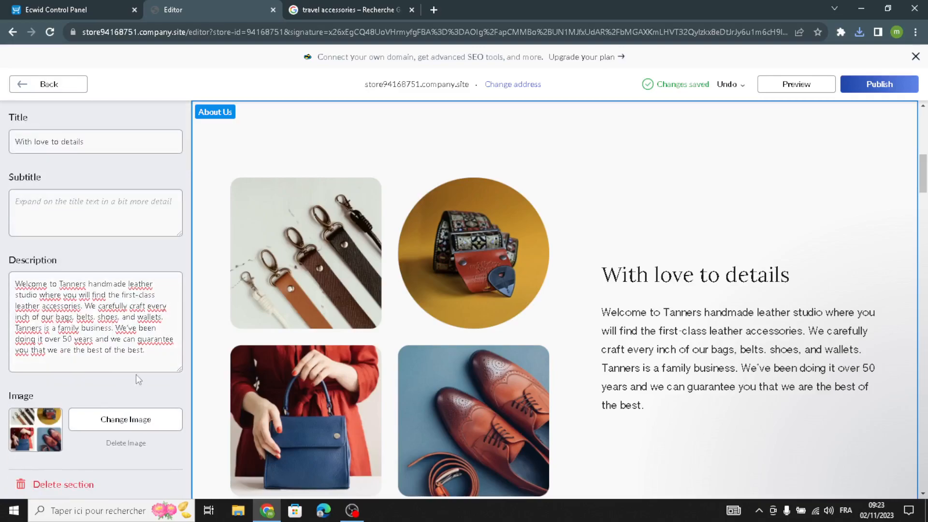
{"action": "scroll", "coordinate": [136, 374], "scroll_direction": "up", "scroll_amount": 2}
Step: Clear the whole description text of the About Us section
{"action": "left_click", "coordinate": [150, 422]}
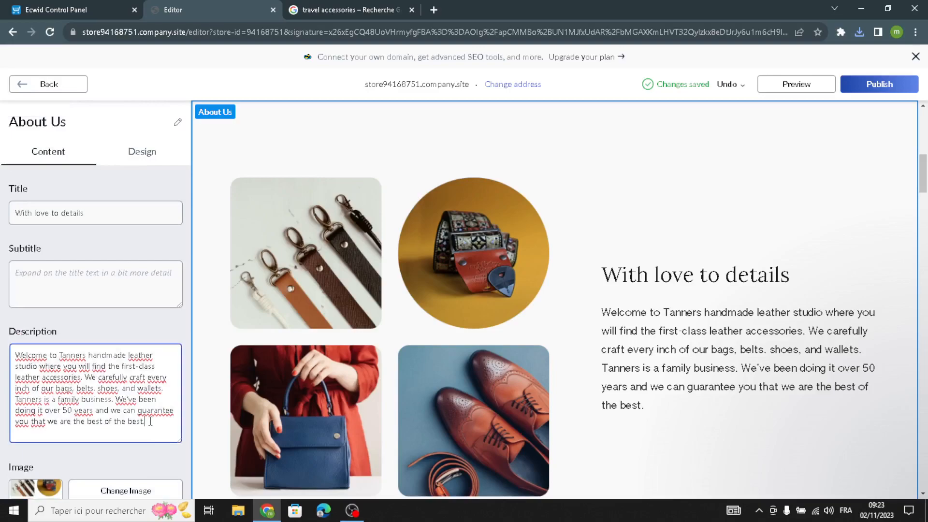
{"action": "left_click_drag", "start_coordinate": [150, 422], "coordinate": [1, 296]}
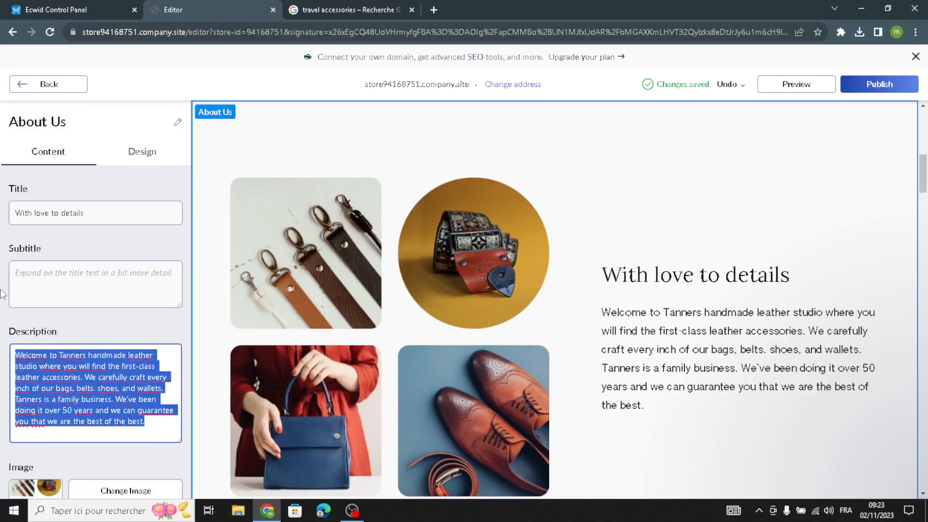
{"action": "key", "text": "BackSpace"}
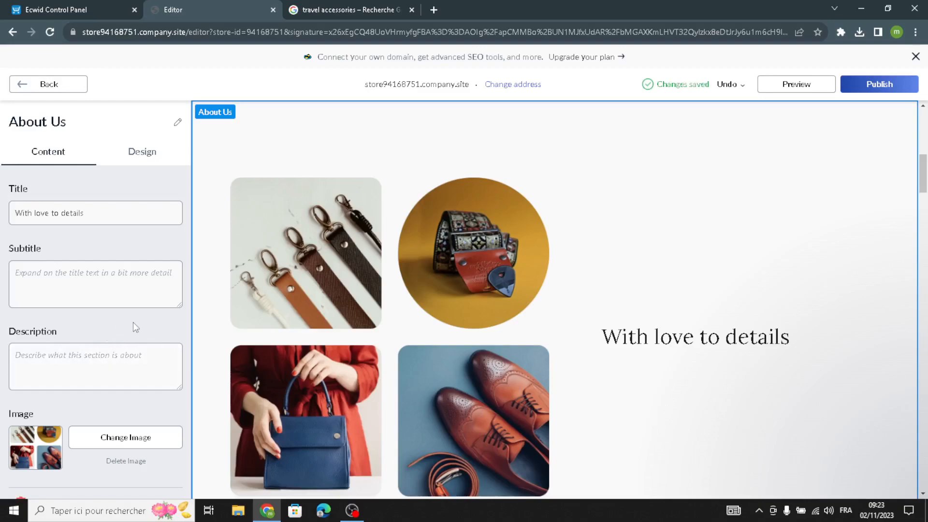
Step: Switch to the Google image results for travel accessories and look for a new About Us image, previewing the Worldpackers photo
{"action": "scroll", "coordinate": [131, 363], "scroll_direction": "down", "scroll_amount": 1}
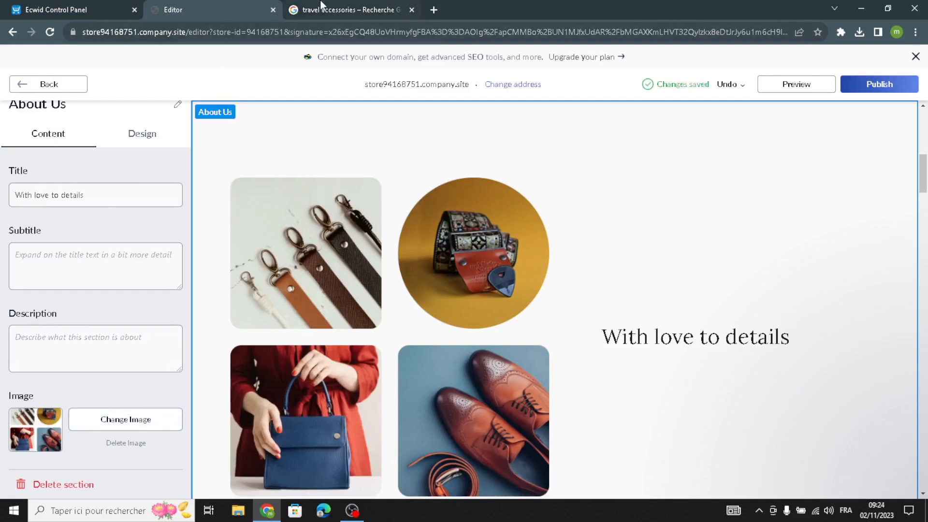
{"action": "left_click", "coordinate": [322, 4]}
{"action": "scroll", "coordinate": [387, 311], "scroll_direction": "up", "scroll_amount": 15}
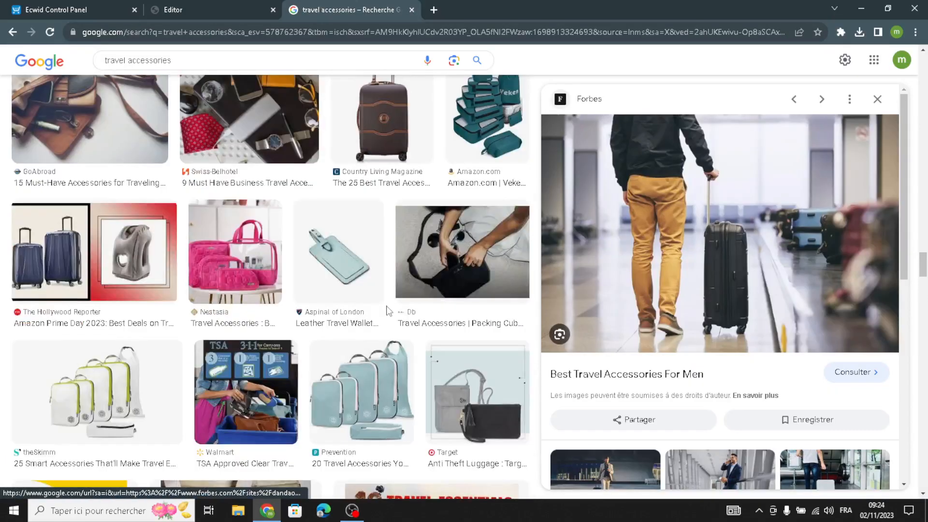
{"action": "scroll", "coordinate": [387, 311], "scroll_direction": "up", "scroll_amount": 10}
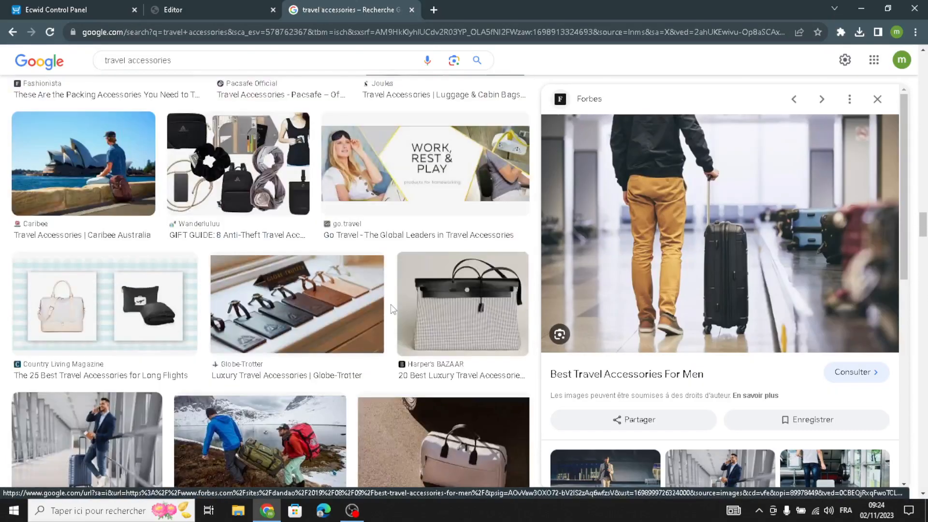
{"action": "scroll", "coordinate": [392, 310], "scroll_direction": "up", "scroll_amount": 6}
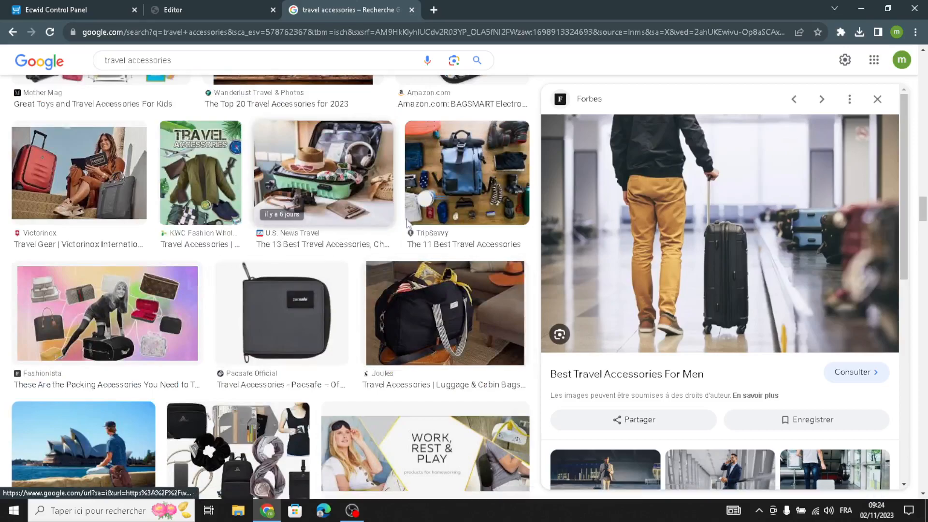
{"action": "scroll", "coordinate": [377, 227], "scroll_direction": "up", "scroll_amount": 5}
{"action": "scroll", "coordinate": [348, 225], "scroll_direction": "up", "scroll_amount": 6}
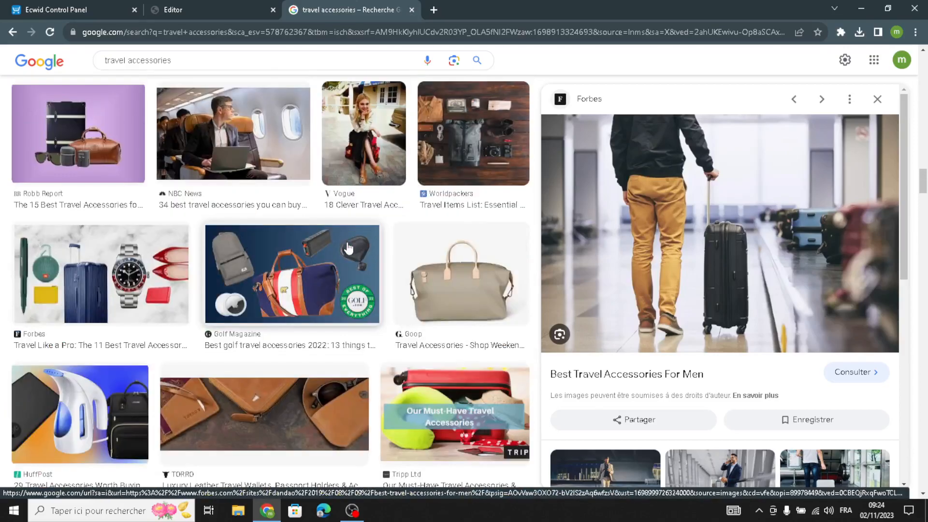
{"action": "left_click", "coordinate": [441, 154]}
{"action": "scroll", "coordinate": [368, 188], "scroll_direction": "up", "scroll_amount": 20}
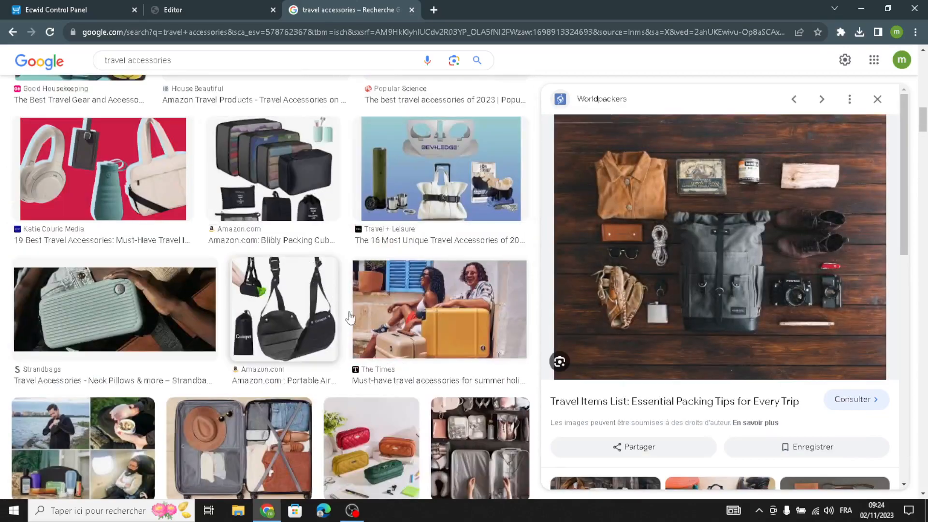
Step: Save the Oprah Daily suitcase-packing photo to the Téléchargements folder as woman-packing-suitcase-for-travelling-royalty-free-image-1662751611.jpg
{"action": "scroll", "coordinate": [372, 338], "scroll_direction": "down", "scroll_amount": 1}
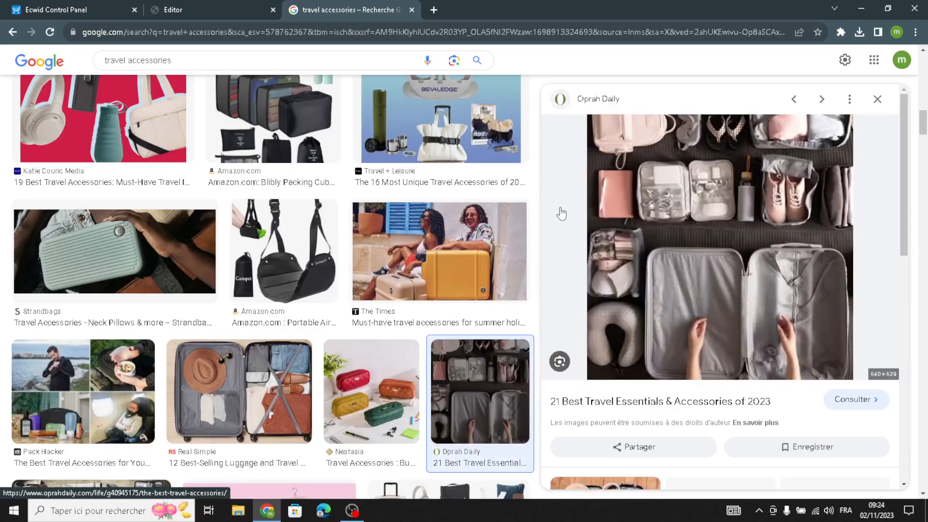
{"action": "right_click", "coordinate": [653, 242]}
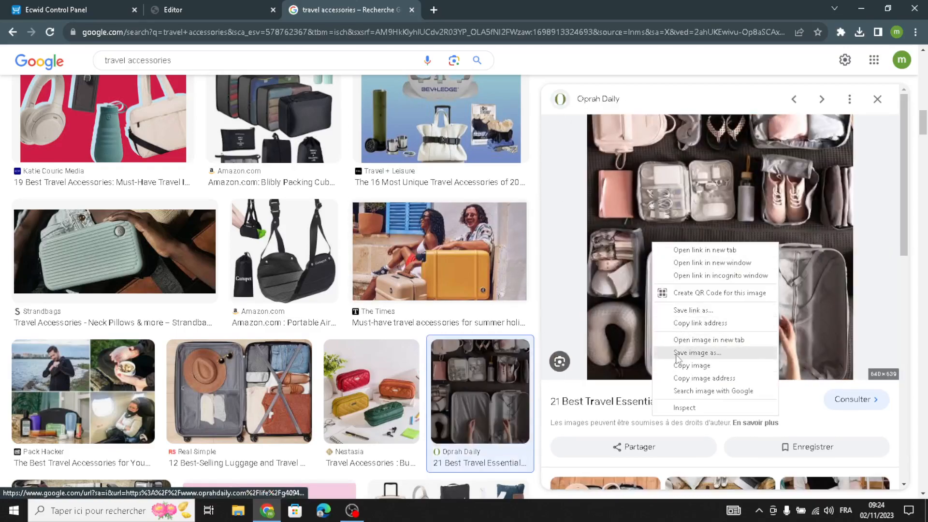
{"action": "left_click", "coordinate": [678, 354]}
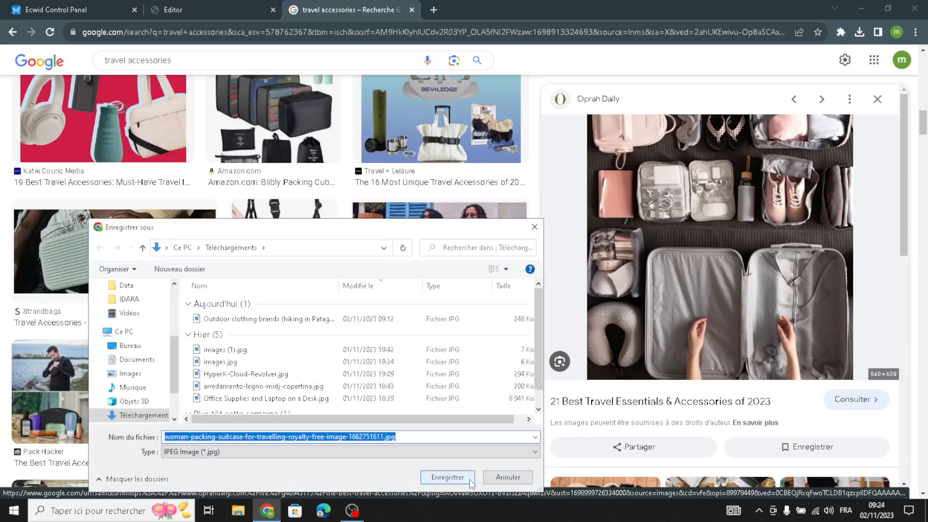
{"action": "left_click", "coordinate": [442, 475]}
Step: Return to the store editor and replace the About Us image with the downloaded woman-packing-suitcase JPG
{"action": "left_click", "coordinate": [215, 7]}
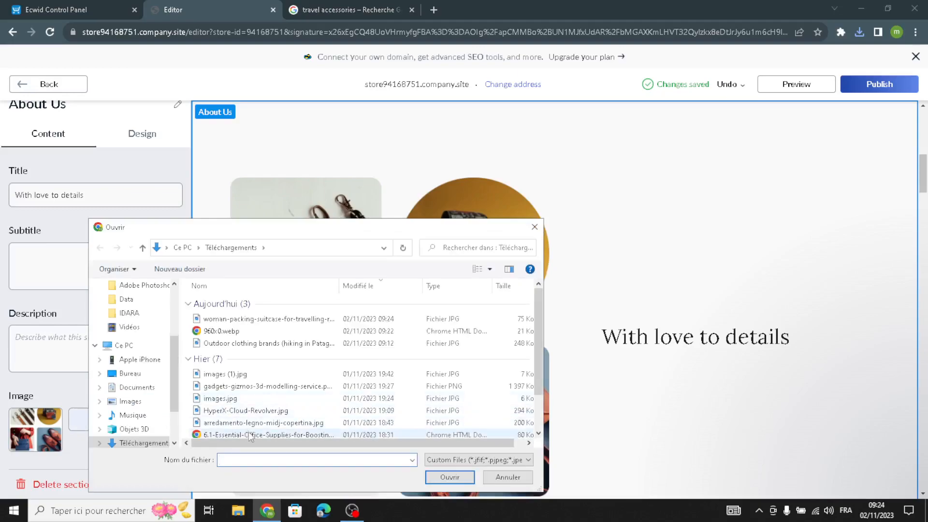
{"action": "left_click", "coordinate": [226, 319]}
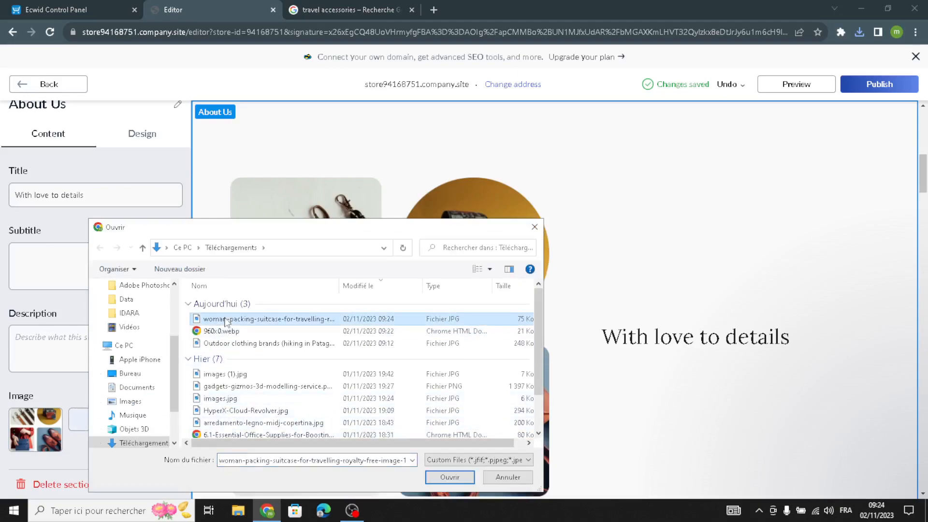
{"action": "left_click", "coordinate": [450, 477]}
{"action": "scroll", "coordinate": [460, 372], "scroll_direction": "down", "scroll_amount": 2}
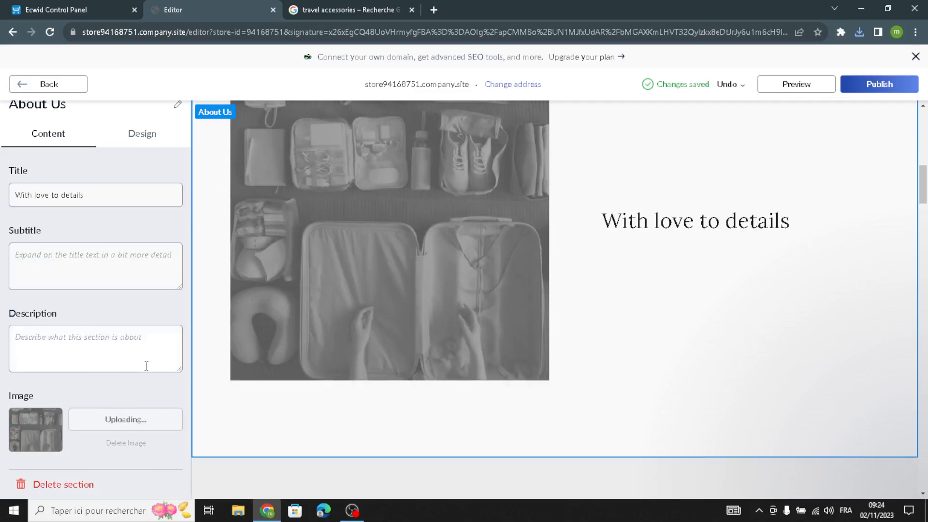
Step: Try the other About Us layouts and go back to the one with the image left of the text
{"action": "left_click", "coordinate": [142, 134]}
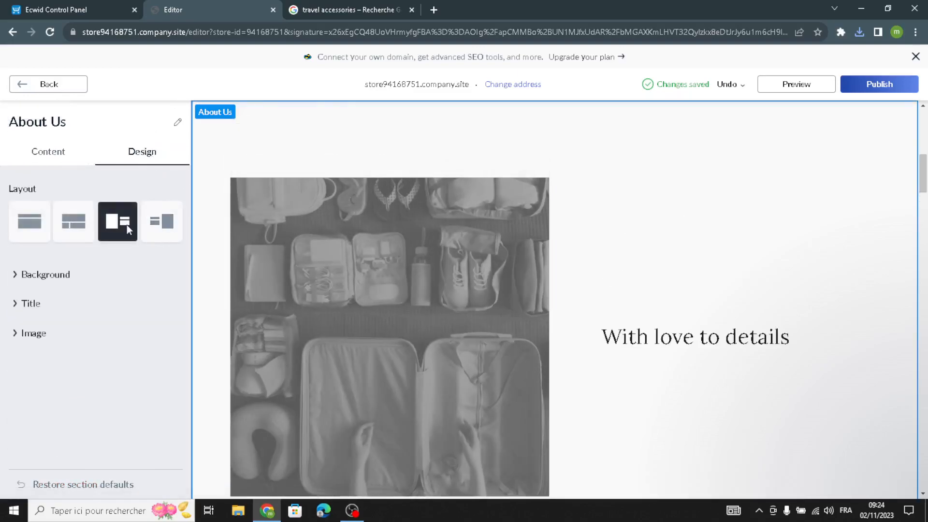
{"action": "left_click", "coordinate": [149, 221]}
{"action": "left_click", "coordinate": [73, 220]}
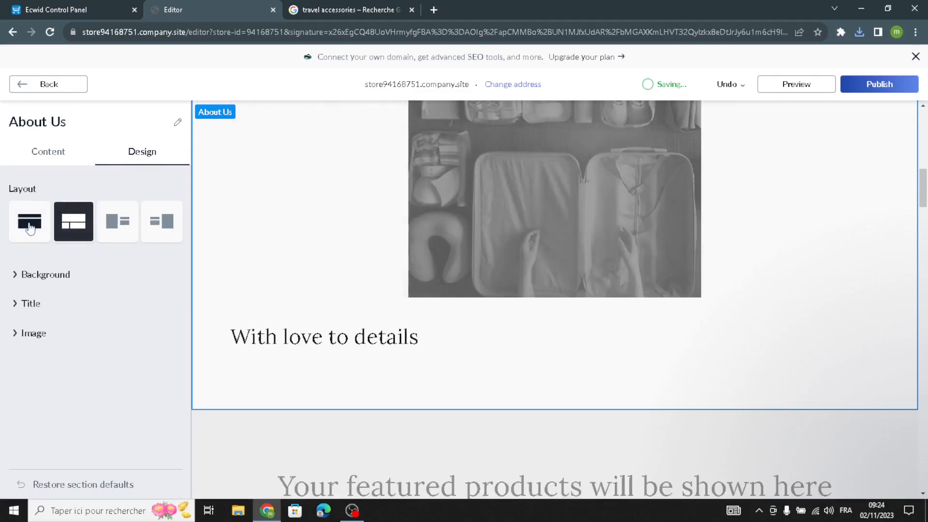
{"action": "left_click", "coordinate": [29, 221]}
{"action": "left_click", "coordinate": [107, 237]}
Step: Set the About Us background style to Solid color with the blue-grey swatch #9AAAB8
{"action": "left_click", "coordinate": [41, 274]}
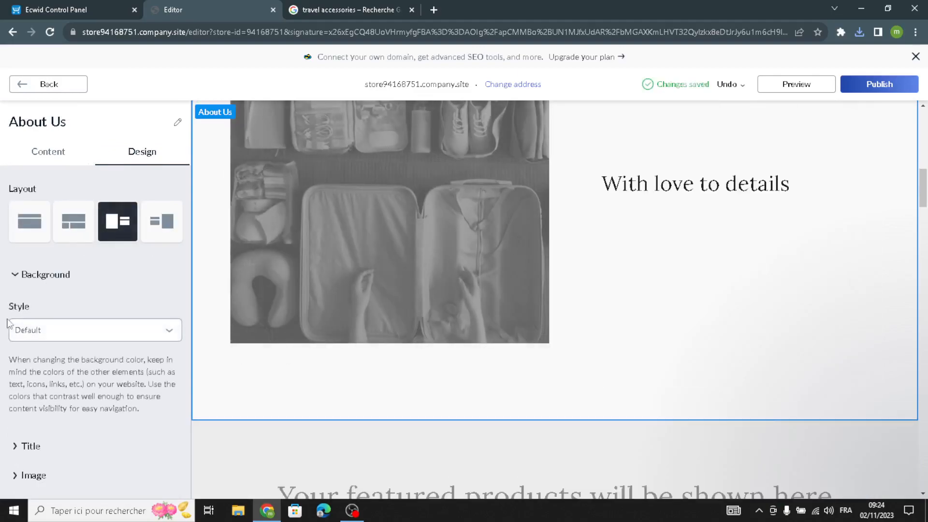
{"action": "left_click", "coordinate": [32, 331]}
{"action": "left_click", "coordinate": [27, 371]}
{"action": "left_click", "coordinate": [33, 333]}
{"action": "left_click", "coordinate": [27, 360]}
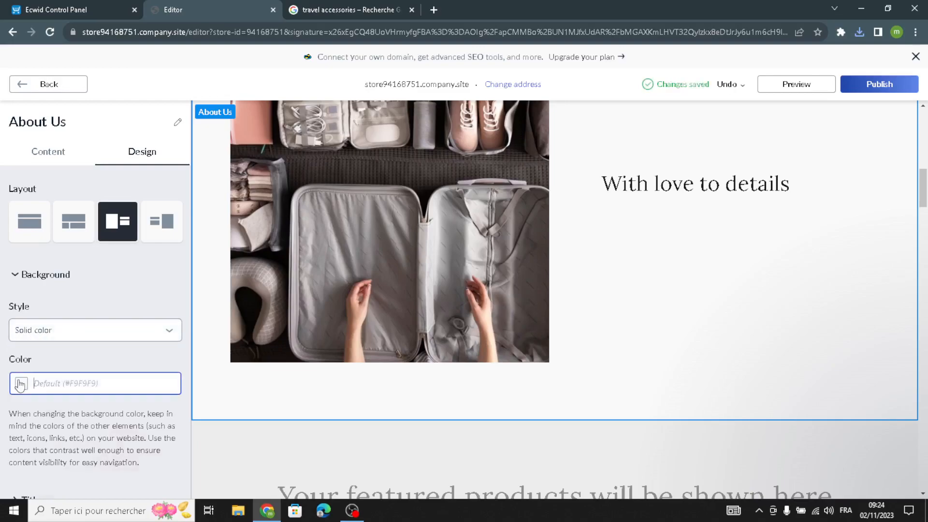
{"action": "left_click", "coordinate": [20, 383]}
{"action": "left_click", "coordinate": [76, 415]}
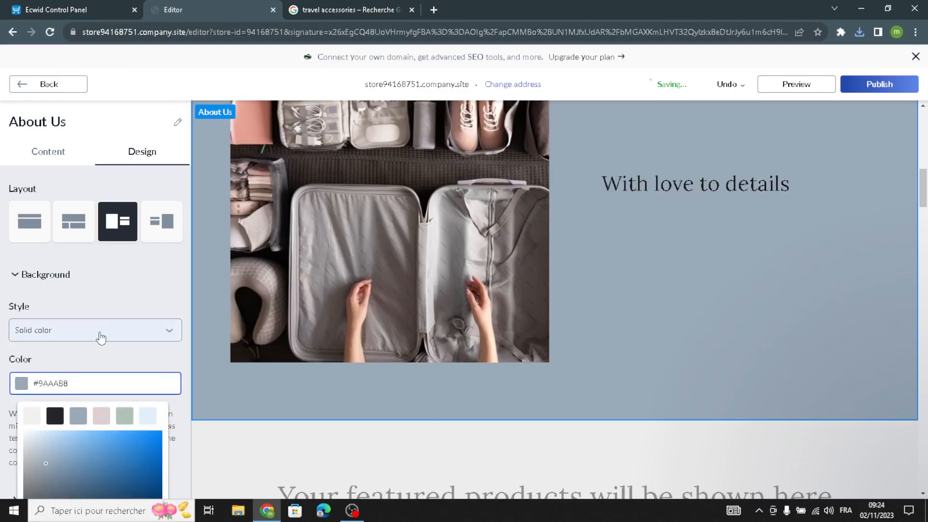
{"action": "left_click", "coordinate": [103, 306]}
{"action": "left_click", "coordinate": [61, 276]}
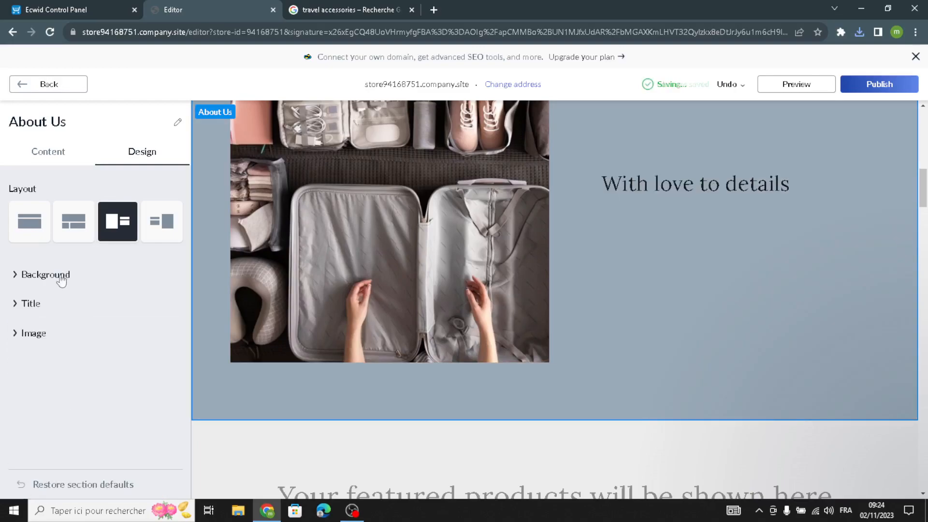
Step: Change the About Us title font to Alice
{"action": "left_click", "coordinate": [42, 314]}
{"action": "left_click", "coordinate": [41, 360]}
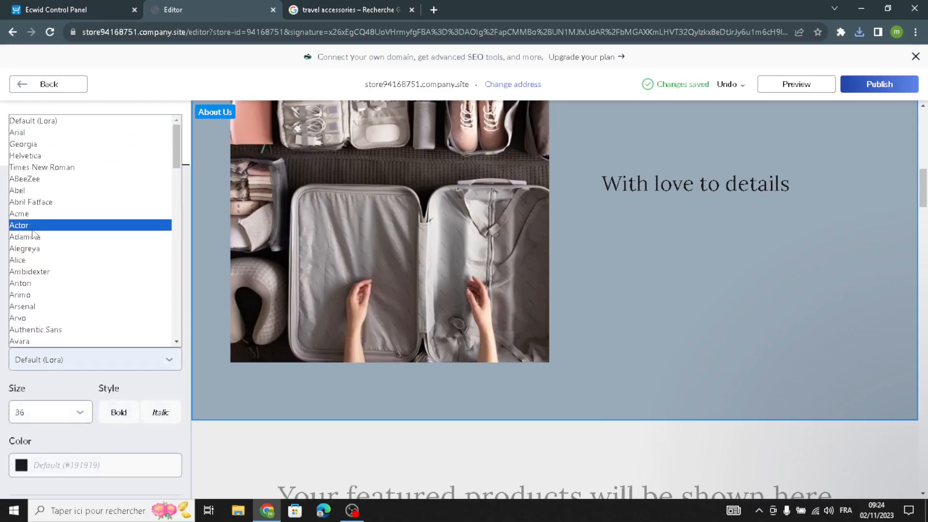
{"action": "left_click", "coordinate": [35, 263]}
{"action": "left_click", "coordinate": [31, 309]}
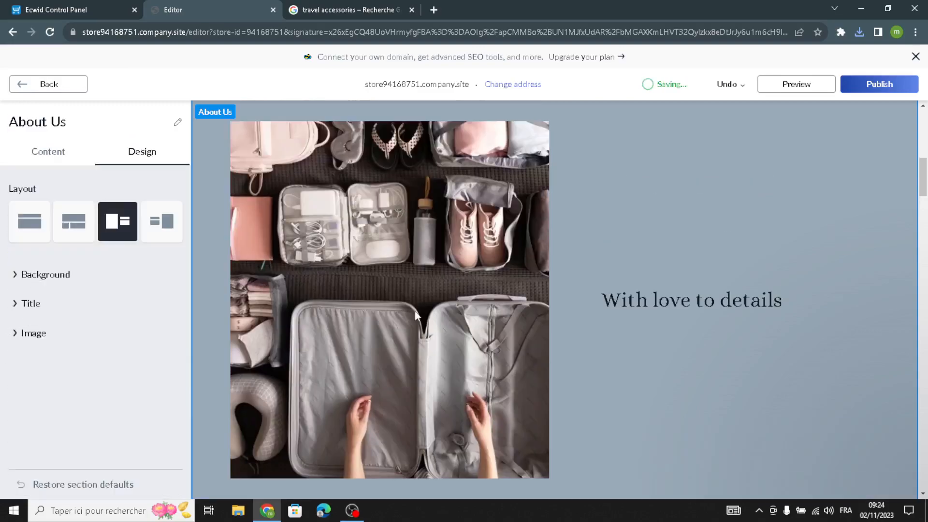
Step: Review the restyled About Us section in the page preview and return to the homepage sections
{"action": "scroll", "coordinate": [425, 306], "scroll_direction": "down", "scroll_amount": 5}
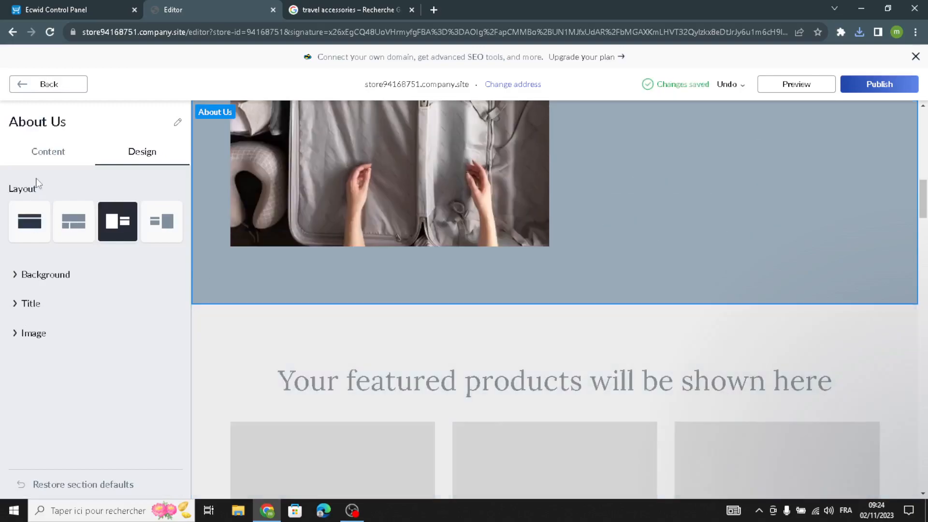
{"action": "left_click", "coordinate": [35, 85]}
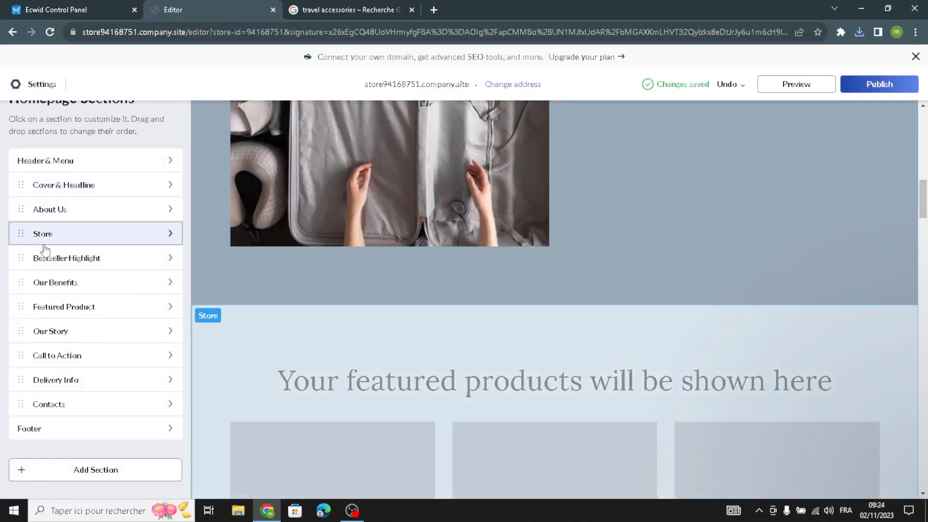
{"action": "left_click", "coordinate": [57, 210]}
{"action": "left_click", "coordinate": [25, 92]}
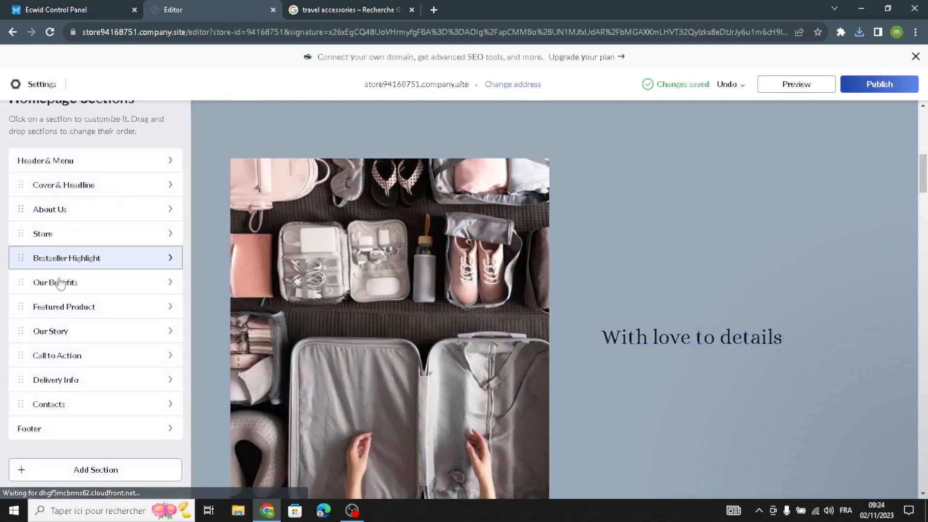
Step: Open the Store section to view its product options, and switch to the Ecwid Control Panel dashboard
{"action": "left_click", "coordinate": [75, 242]}
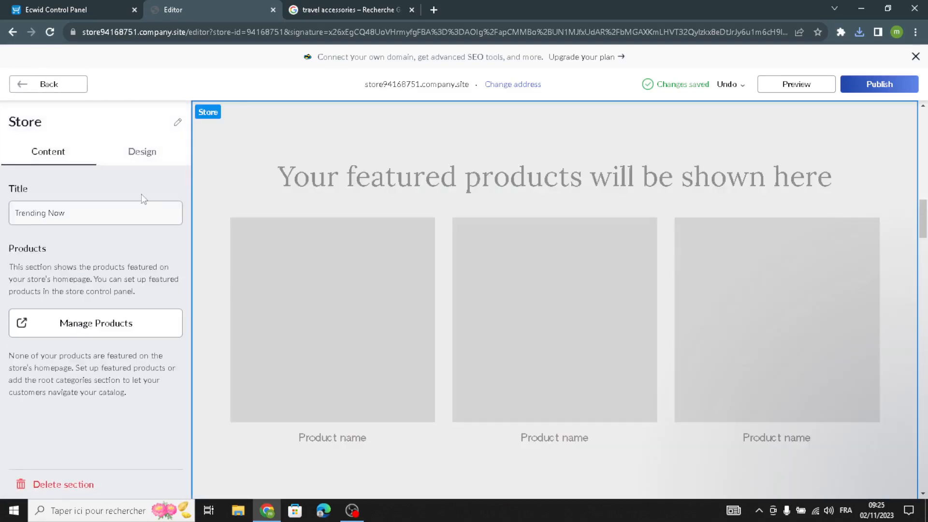
{"action": "left_click", "coordinate": [63, 9]}
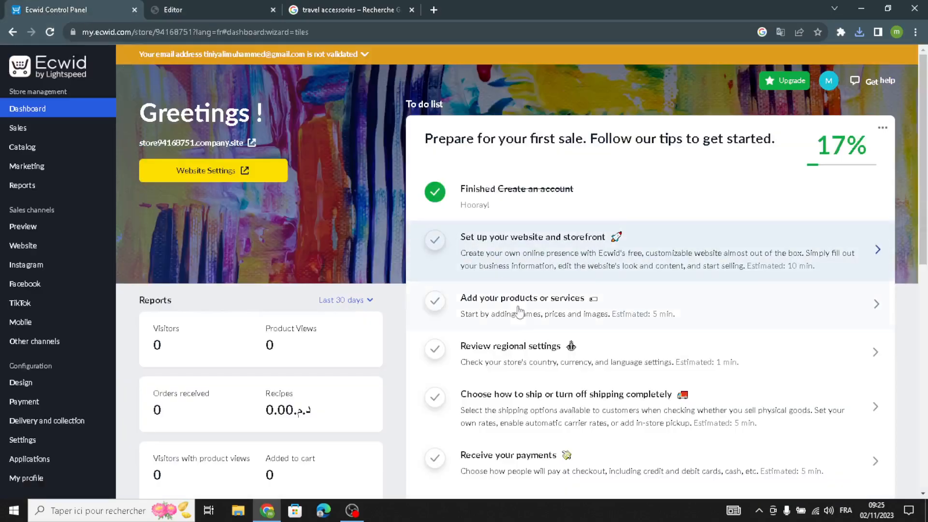
Step: Start a new product from the add-products task and examine its name, REF, weight, price and description fields
{"action": "left_click", "coordinate": [494, 312]}
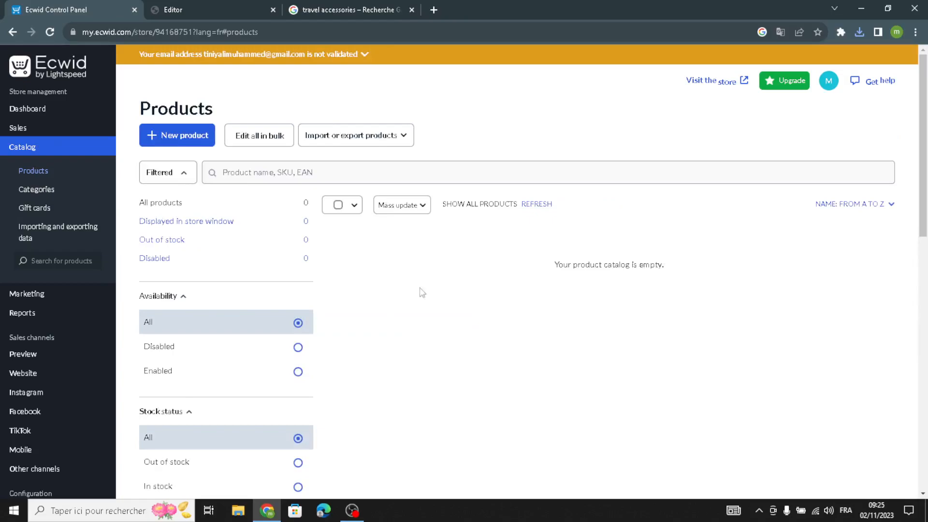
{"action": "left_click", "coordinate": [159, 142]}
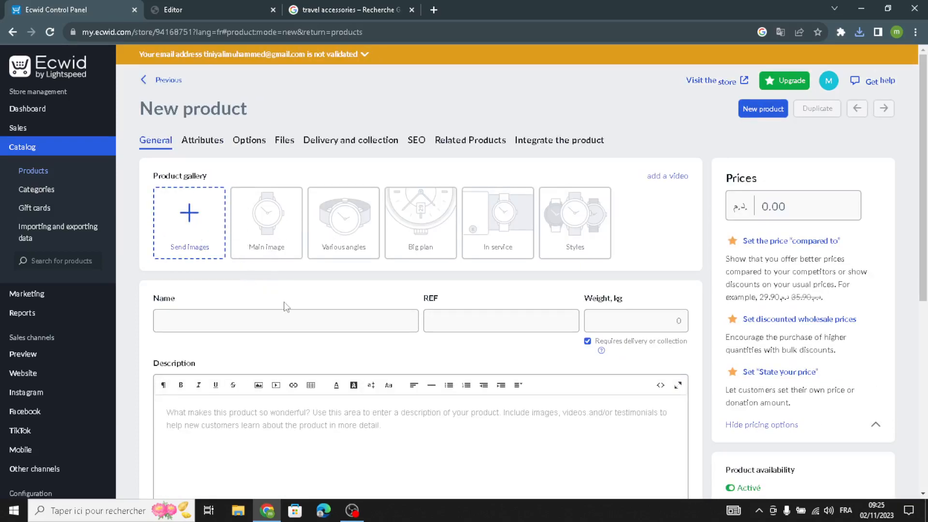
{"action": "left_click", "coordinate": [230, 329]}
{"action": "left_click", "coordinate": [501, 319]}
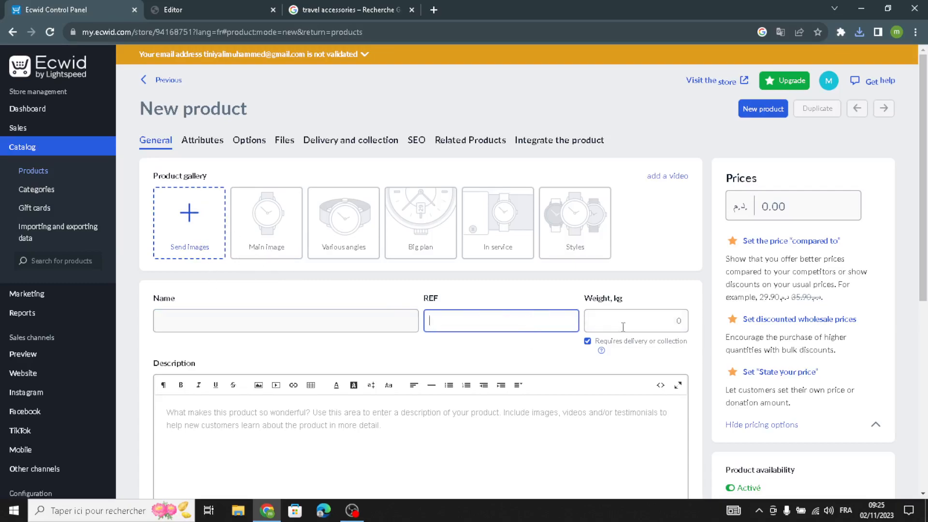
{"action": "left_click", "coordinate": [636, 314]}
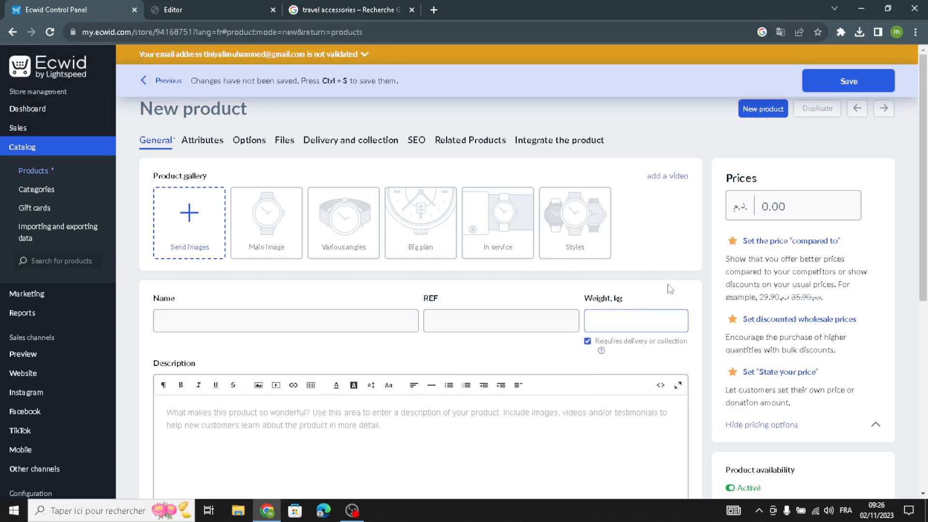
{"action": "left_click", "coordinate": [802, 213]}
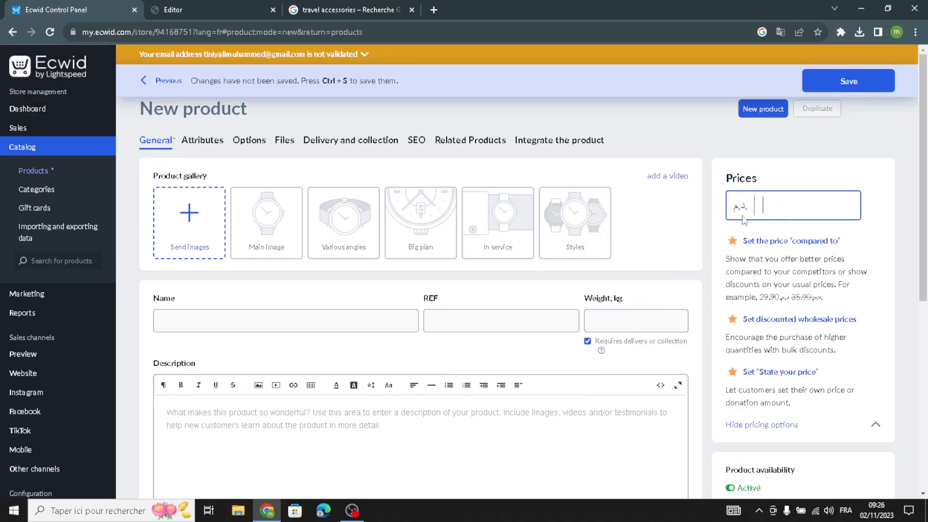
{"action": "left_click", "coordinate": [492, 429]}
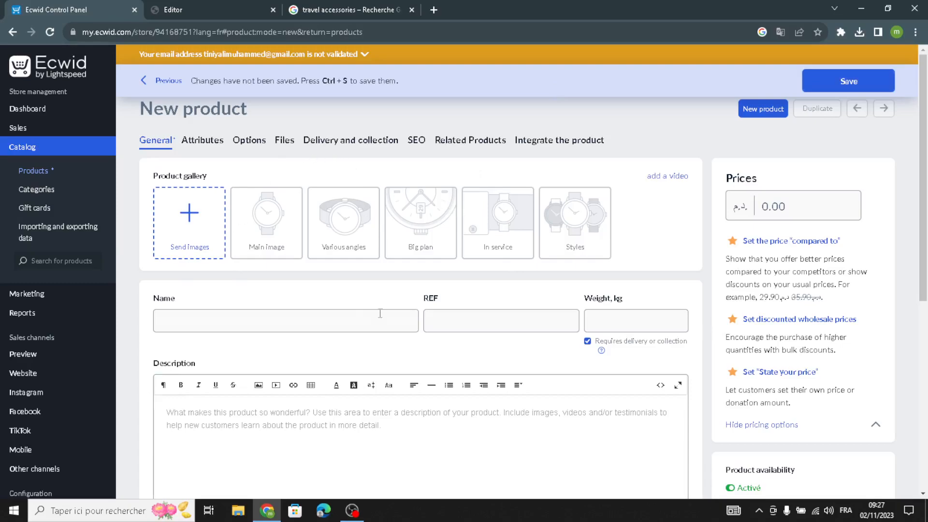
Step: Switch to the site editor, check the Store section's design and background options, and return to the homepage sections
{"action": "left_click", "coordinate": [237, 6]}
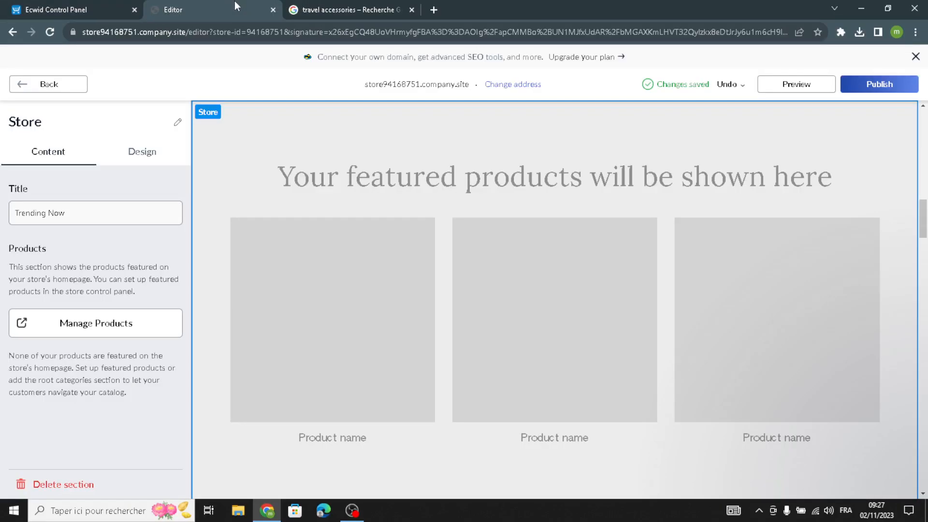
{"action": "left_click", "coordinate": [151, 150]}
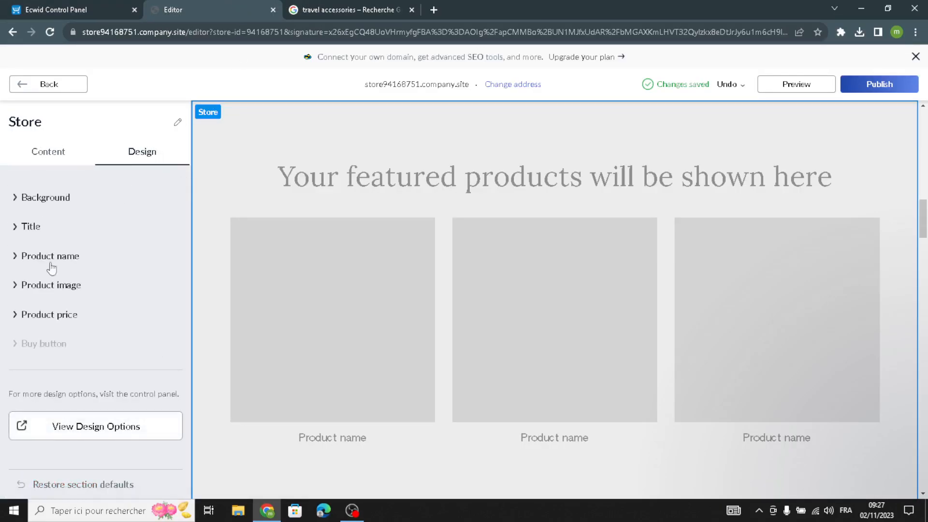
{"action": "left_click", "coordinate": [48, 198]}
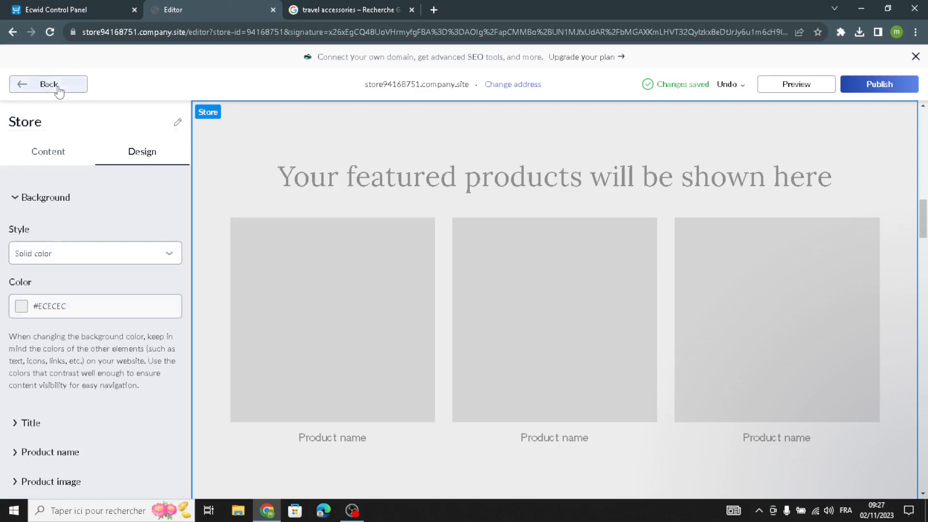
{"action": "left_click", "coordinate": [81, 88]}
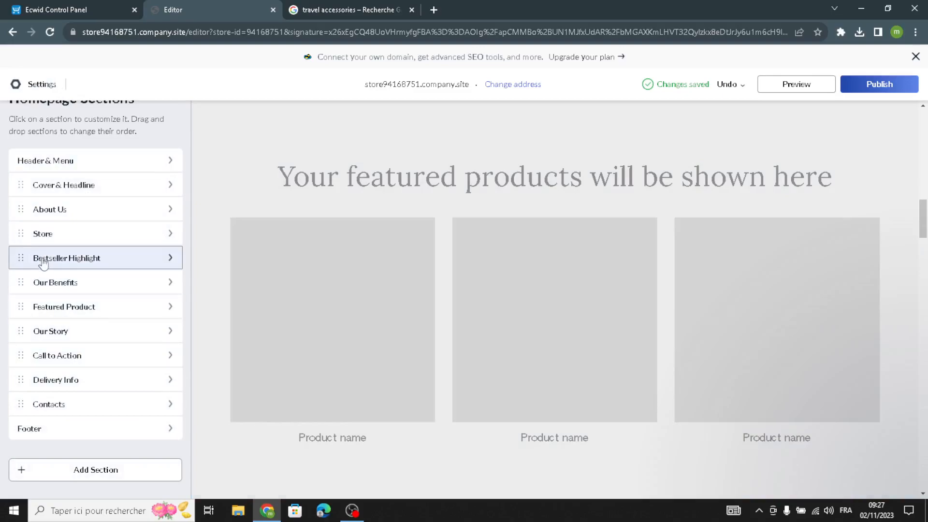
Step: Open the Bestseller Highlight section and examine its tagline, title, description and image content against the page preview
{"action": "left_click", "coordinate": [46, 264]}
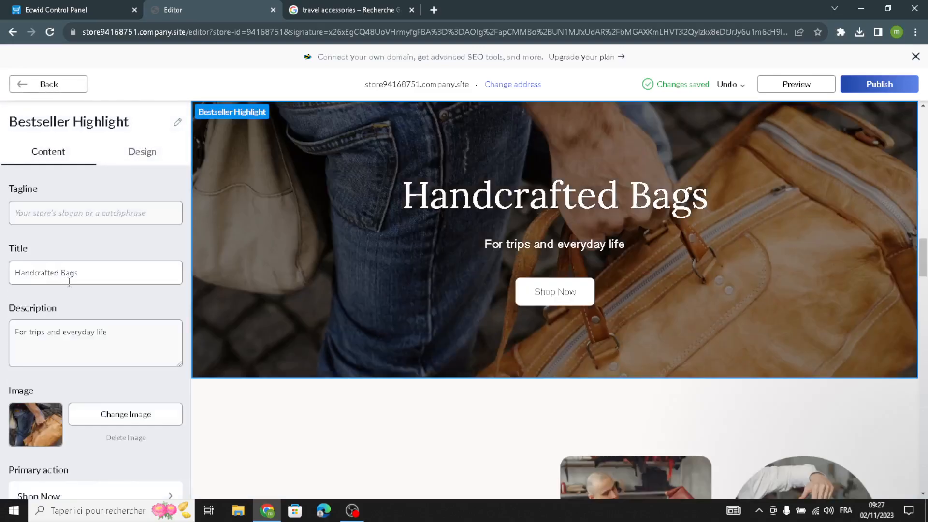
{"action": "left_click", "coordinate": [128, 121]}
{"action": "left_click_drag", "start_coordinate": [128, 121], "coordinate": [29, 121]}
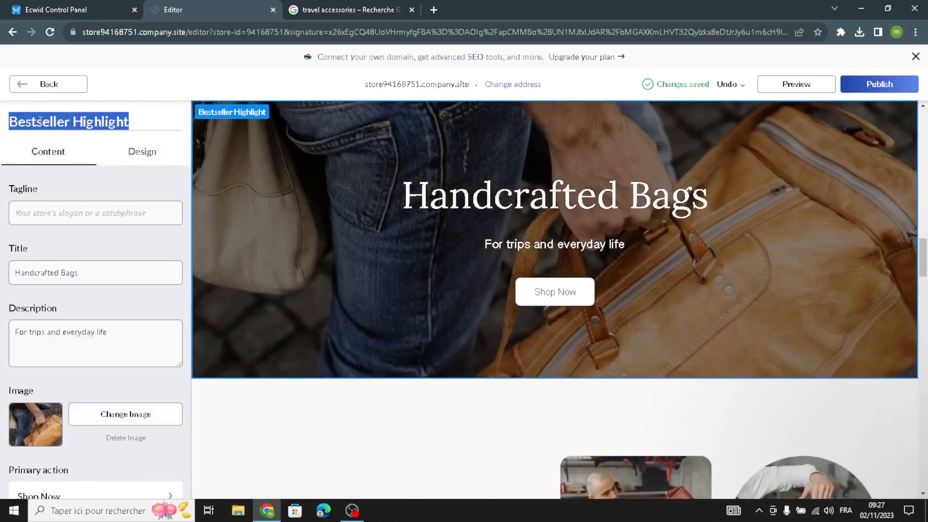
{"action": "left_click_drag", "start_coordinate": [140, 121], "coordinate": [3, 120]}
{"action": "left_click", "coordinate": [40, 211]}
{"action": "left_click_drag", "start_coordinate": [124, 328], "coordinate": [5, 339]}
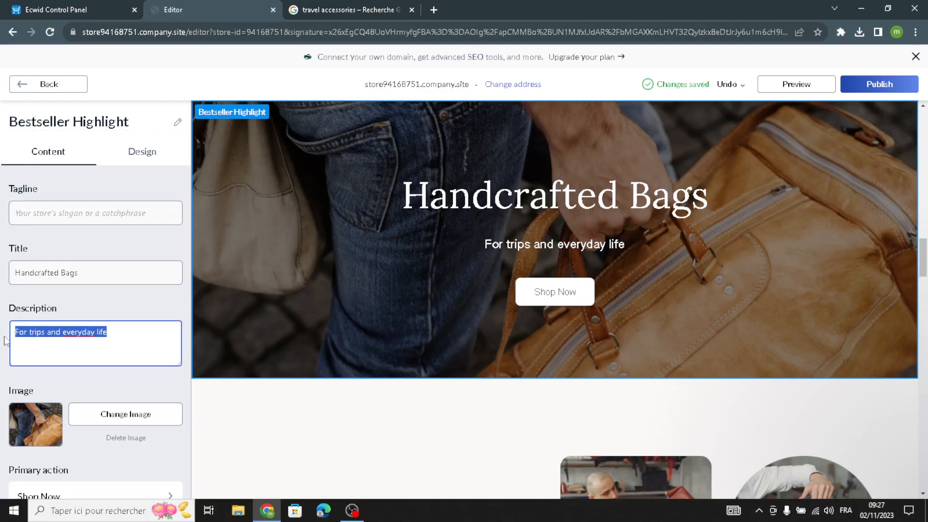
{"action": "left_click", "coordinate": [138, 330]}
{"action": "left_click_drag", "start_coordinate": [96, 342], "coordinate": [12, 331]}
{"action": "left_click", "coordinate": [80, 401]}
{"action": "scroll", "coordinate": [424, 307], "scroll_direction": "up", "scroll_amount": 2}
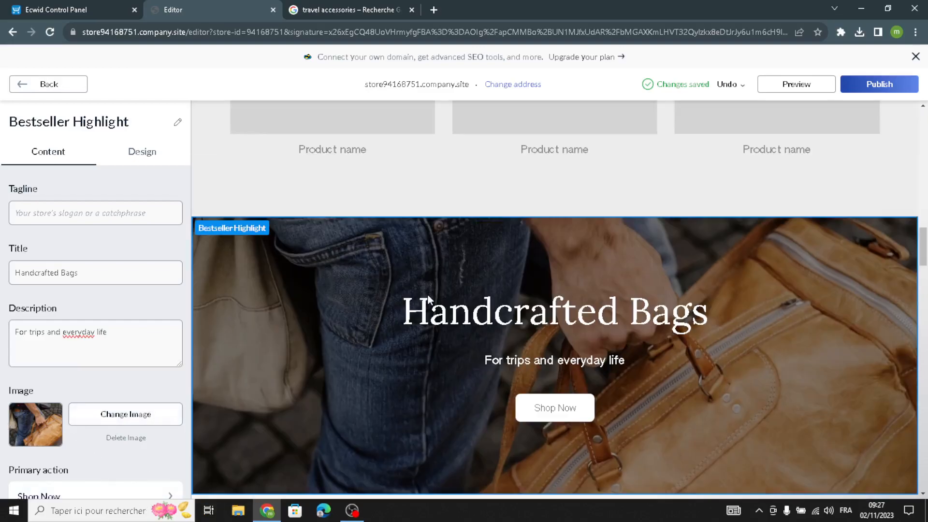
{"action": "scroll", "coordinate": [84, 366], "scroll_direction": "down", "scroll_amount": 2}
{"action": "scroll", "coordinate": [91, 373], "scroll_direction": "up", "scroll_amount": 2}
Step: Change the Bestseller Highlight layout to text on the left with an inset image on the right, and return to the homepage sections
{"action": "left_click", "coordinate": [145, 152]}
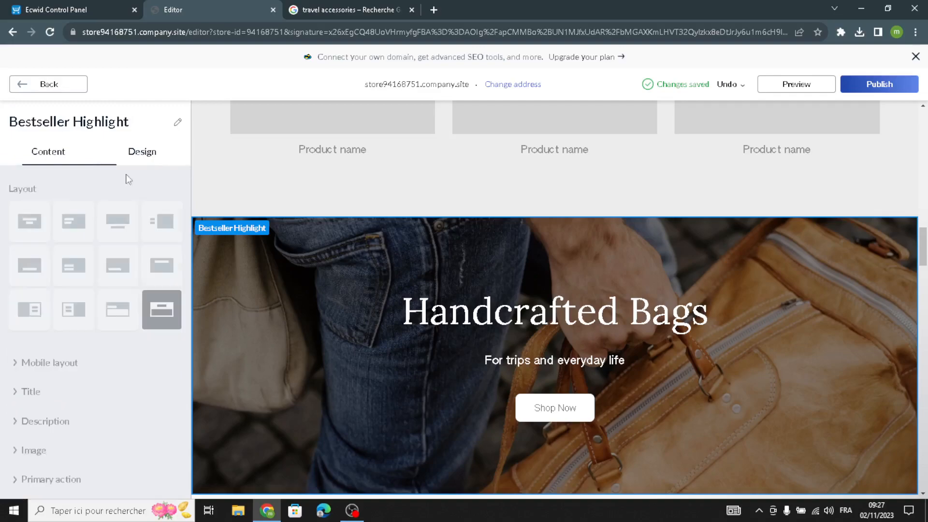
{"action": "left_click", "coordinate": [112, 227]}
{"action": "left_click", "coordinate": [117, 311]}
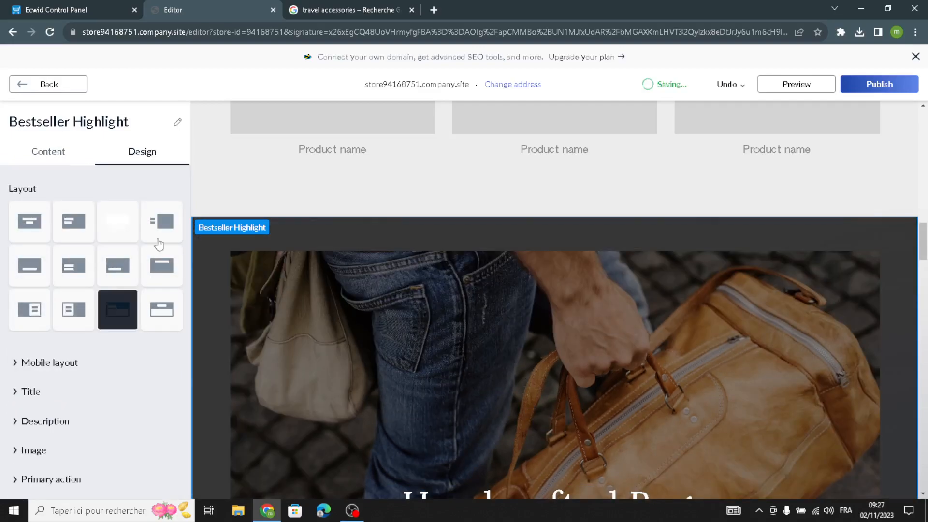
{"action": "left_click", "coordinate": [161, 222]}
{"action": "left_click", "coordinate": [21, 364]}
{"action": "scroll", "coordinate": [31, 383], "scroll_direction": "down", "scroll_amount": 5}
{"action": "scroll", "coordinate": [43, 352], "scroll_direction": "up", "scroll_amount": 5}
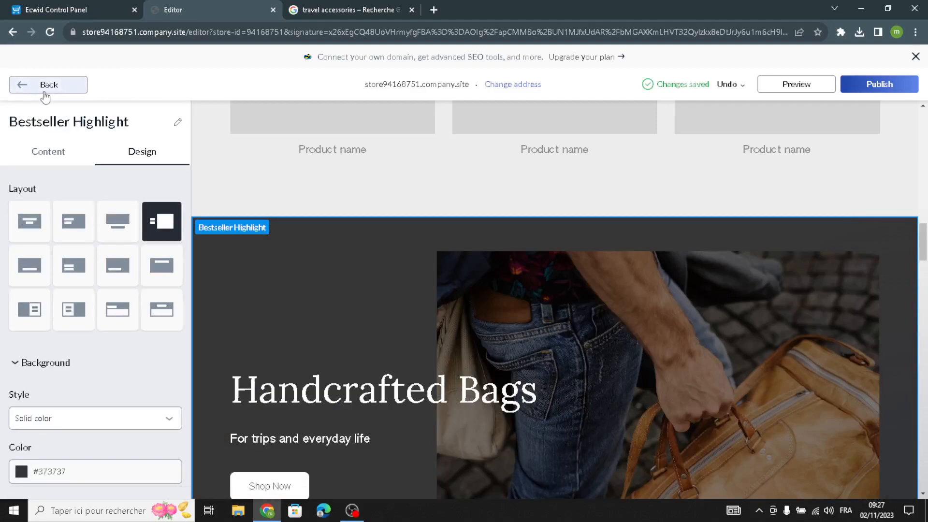
{"action": "left_click", "coordinate": [45, 94]}
Step: Open the Our Benefits section and examine its title, description, image and action link content
{"action": "left_click", "coordinate": [68, 279]}
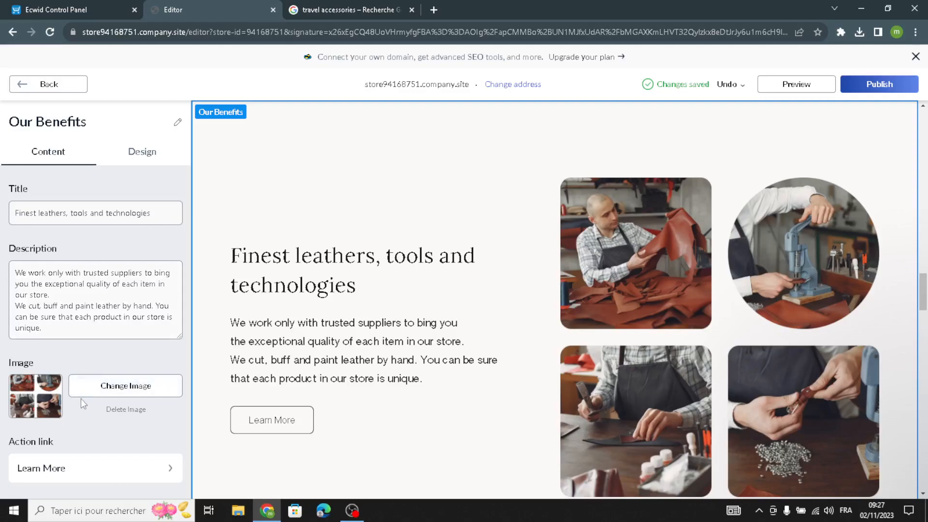
{"action": "scroll", "coordinate": [57, 401], "scroll_direction": "down", "scroll_amount": 1}
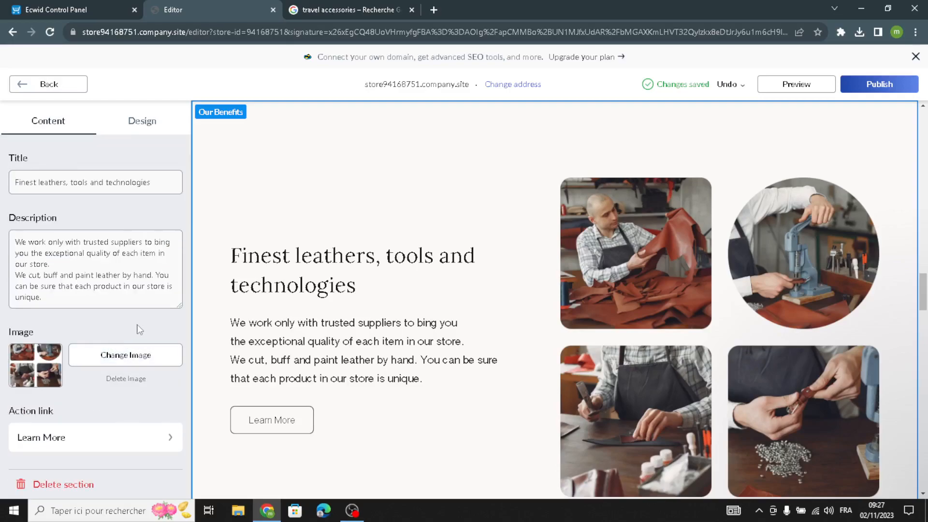
{"action": "left_click_drag", "start_coordinate": [129, 303], "coordinate": [3, 202]}
{"action": "scroll", "coordinate": [42, 205], "scroll_direction": "up", "scroll_amount": 1}
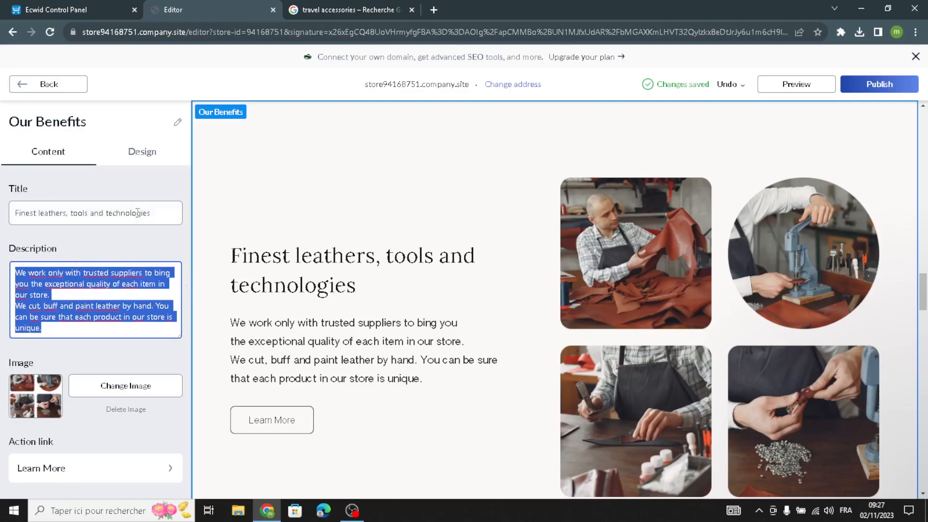
{"action": "left_click_drag", "start_coordinate": [154, 204], "coordinate": [3, 218]}
{"action": "scroll", "coordinate": [112, 385], "scroll_direction": "down", "scroll_amount": 1}
{"action": "scroll", "coordinate": [112, 384], "scroll_direction": "up", "scroll_amount": 1}
{"action": "left_click", "coordinate": [155, 220]}
{"action": "left_click_drag", "start_coordinate": [155, 215], "coordinate": [143, 216]}
{"action": "left_click_drag", "start_coordinate": [15, 218], "coordinate": [35, 221]}
{"action": "scroll", "coordinate": [29, 333], "scroll_direction": "down", "scroll_amount": 1}
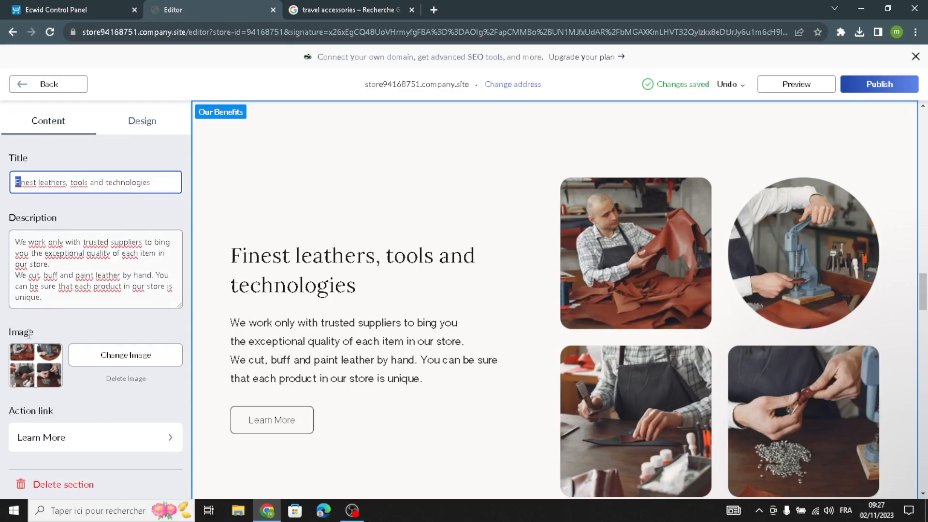
Step: Change the Our Benefits layout to images on the left with a colored text sidebar on the right, and return to the homepage sections
{"action": "left_click", "coordinate": [145, 126]}
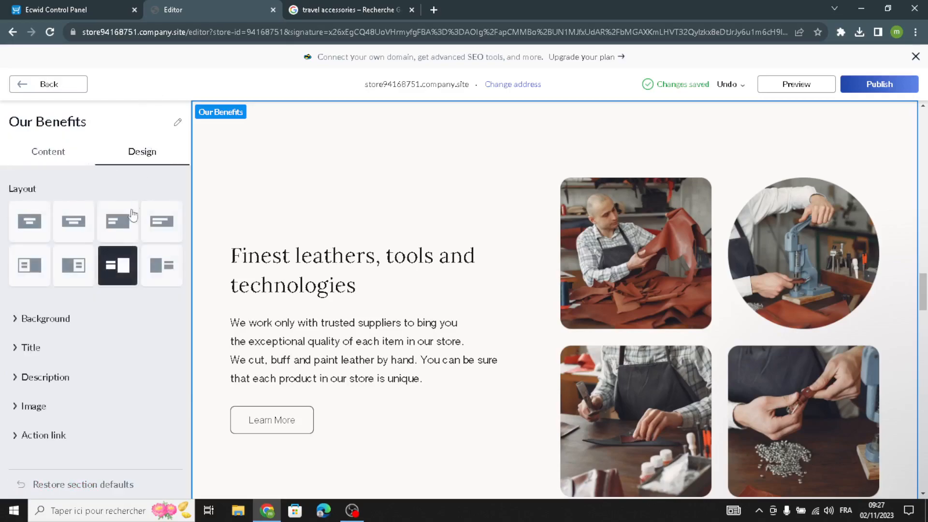
{"action": "left_click", "coordinate": [46, 223]}
{"action": "left_click", "coordinate": [48, 266]}
{"action": "left_click", "coordinate": [74, 266]}
{"action": "scroll", "coordinate": [149, 283], "scroll_direction": "down", "scroll_amount": 1}
{"action": "scroll", "coordinate": [142, 334], "scroll_direction": "up", "scroll_amount": 1}
{"action": "scroll", "coordinate": [142, 337], "scroll_direction": "down", "scroll_amount": 1}
{"action": "scroll", "coordinate": [142, 337], "scroll_direction": "up", "scroll_amount": 1}
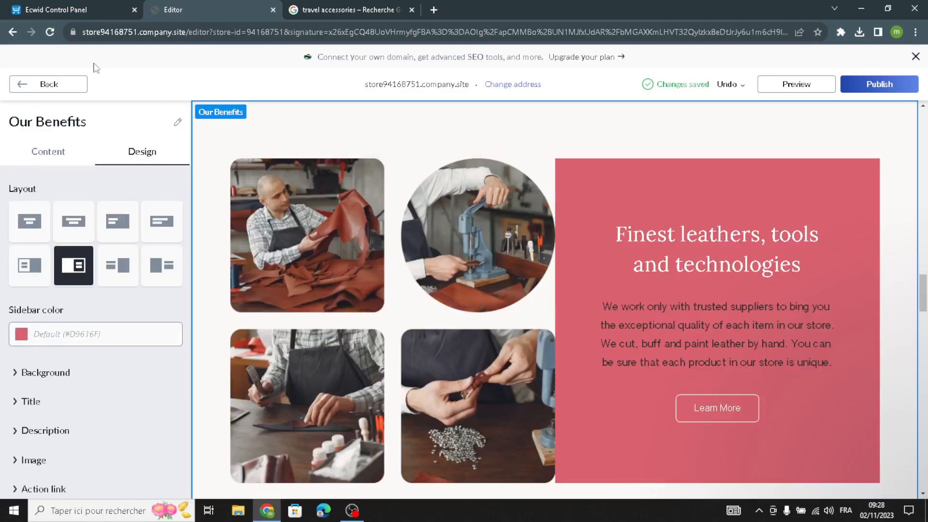
{"action": "left_click", "coordinate": [53, 85]}
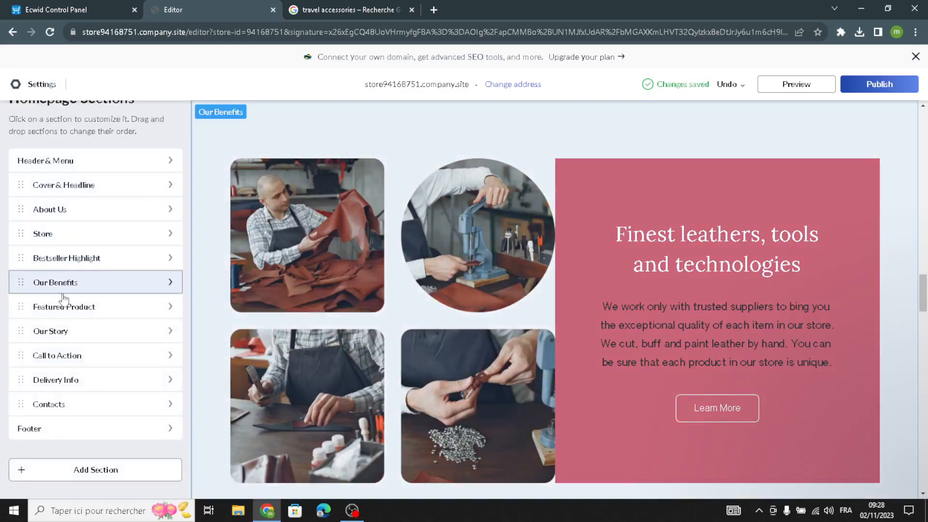
Step: Open the Featured Product section and examine its title, description, image and primary action content
{"action": "left_click", "coordinate": [69, 308]}
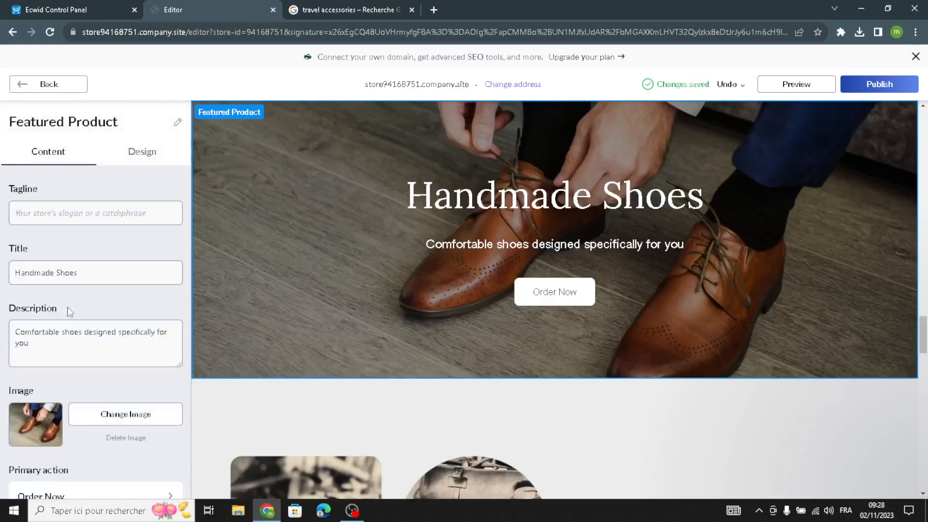
{"action": "scroll", "coordinate": [90, 425], "scroll_direction": "down", "scroll_amount": 1}
{"action": "scroll", "coordinate": [75, 438], "scroll_direction": "up", "scroll_amount": 1}
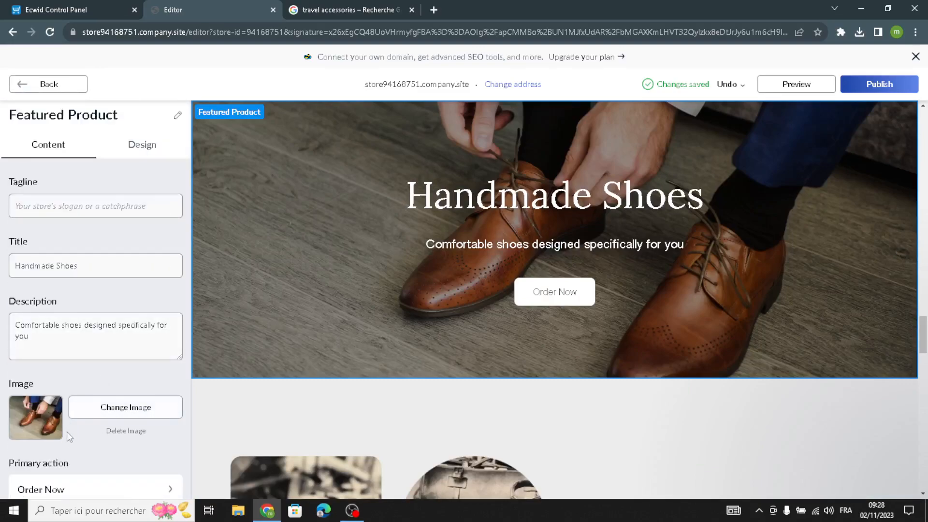
{"action": "left_click_drag", "start_coordinate": [58, 359], "coordinate": [2, 315]}
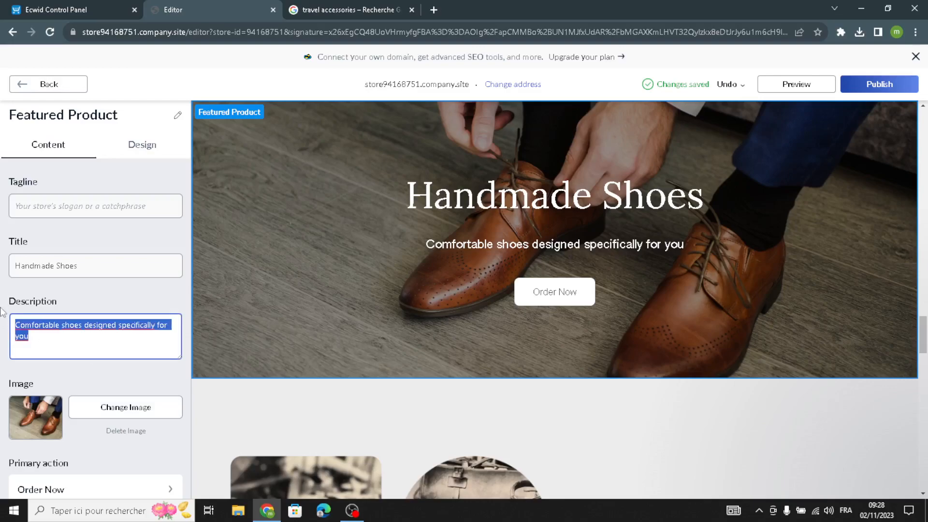
{"action": "left_click_drag", "start_coordinate": [95, 263], "coordinate": [18, 256]}
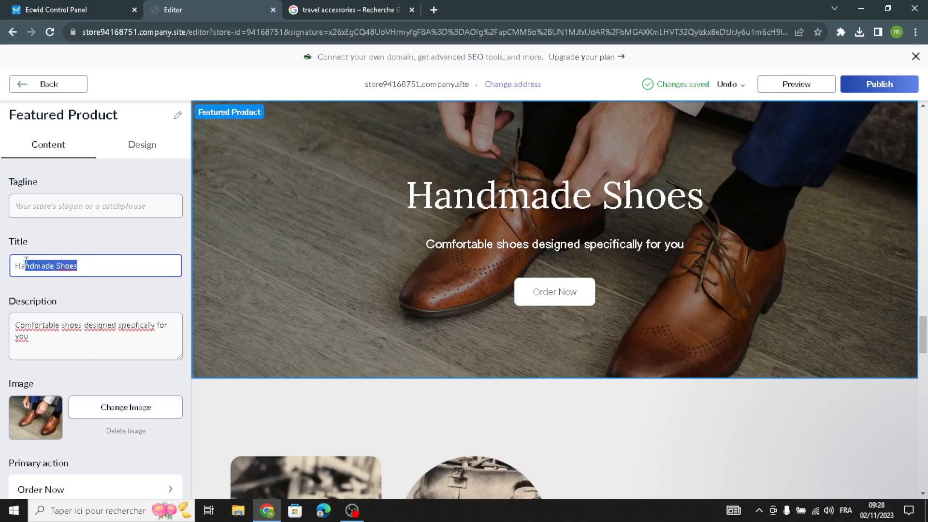
{"action": "scroll", "coordinate": [29, 270], "scroll_direction": "down", "scroll_amount": 4}
{"action": "scroll", "coordinate": [48, 367], "scroll_direction": "up", "scroll_amount": 4}
Step: Change the Featured Product layout to text on the left with an inset image on the right, and return to the homepage sections
{"action": "left_click", "coordinate": [129, 151]}
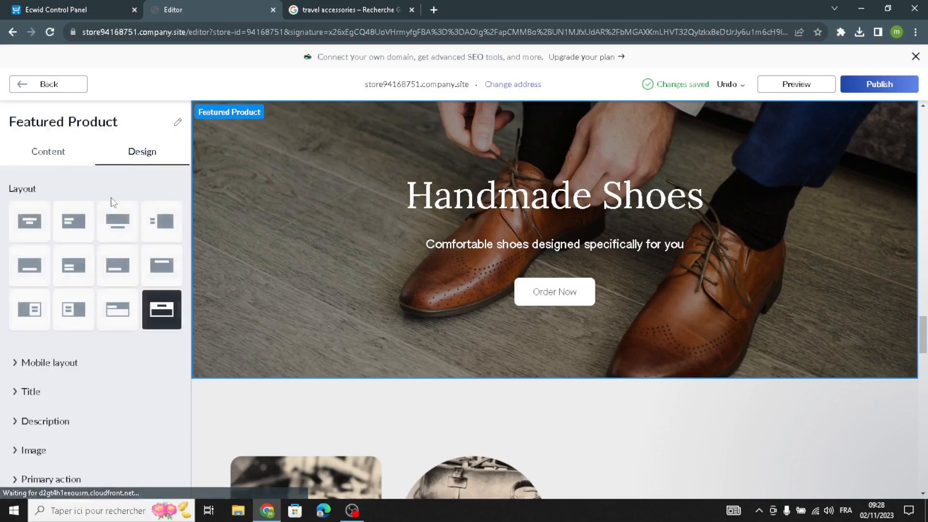
{"action": "left_click", "coordinate": [73, 265]}
{"action": "left_click", "coordinate": [73, 310]}
{"action": "left_click", "coordinate": [144, 231]}
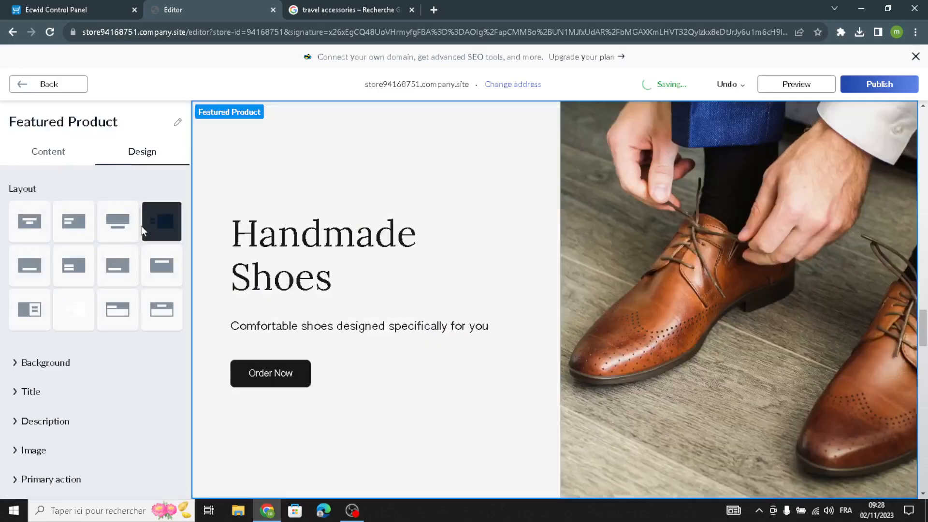
{"action": "left_click", "coordinate": [85, 87]}
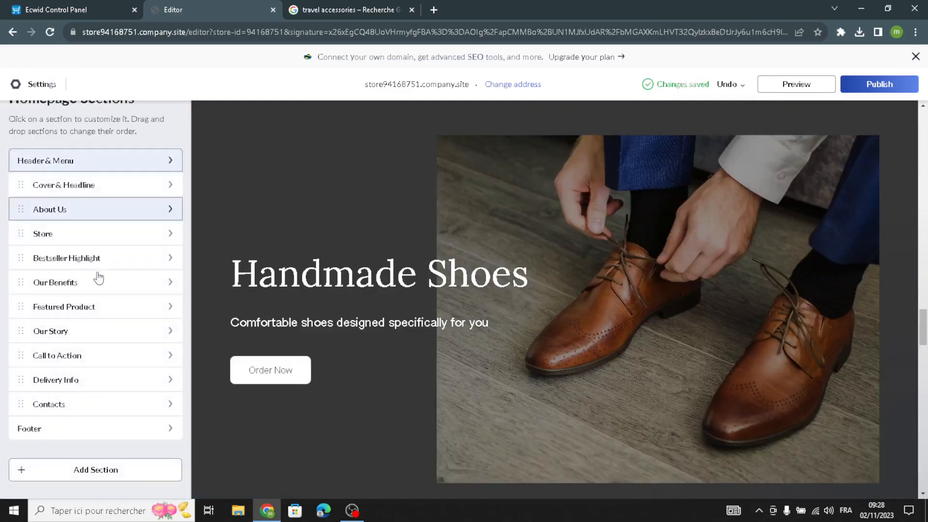
Step: Open the Our Story section and examine its title, description and image content alongside the page preview
{"action": "left_click", "coordinate": [94, 342]}
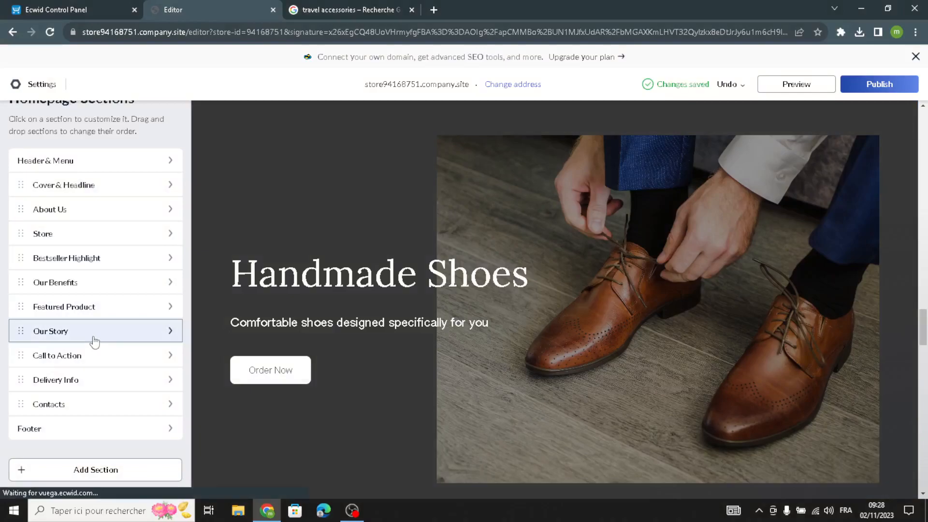
{"action": "scroll", "coordinate": [102, 369], "scroll_direction": "down", "scroll_amount": 3}
{"action": "scroll", "coordinate": [95, 373], "scroll_direction": "up", "scroll_amount": 3}
{"action": "scroll", "coordinate": [476, 293], "scroll_direction": "down", "scroll_amount": 2}
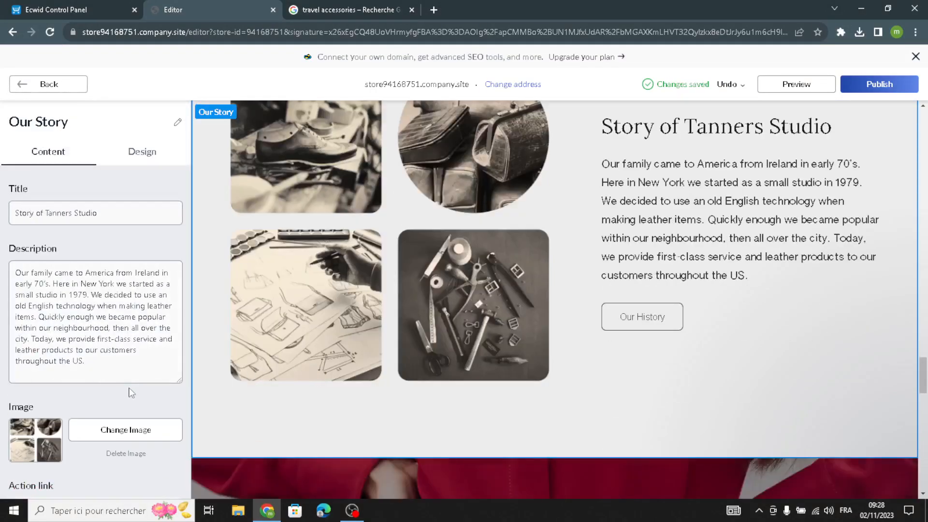
{"action": "triple_click", "coordinate": [99, 369]}
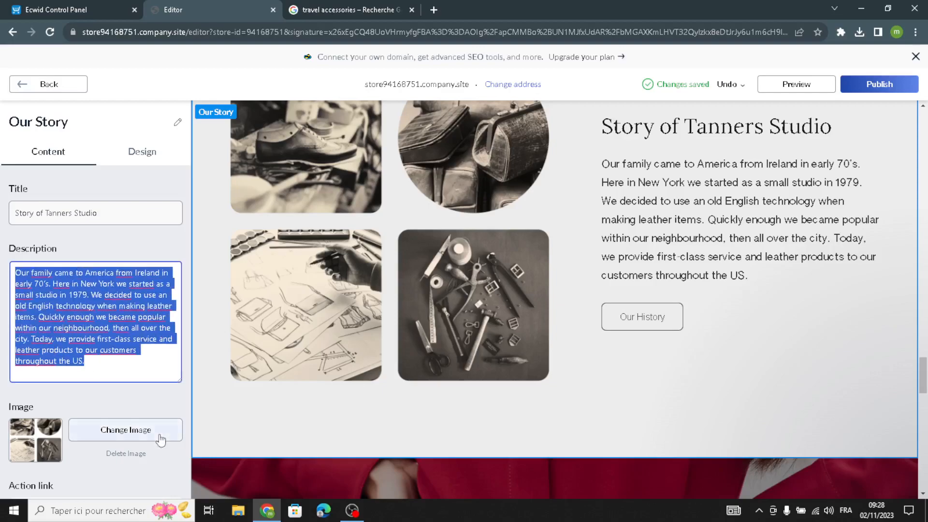
{"action": "left_click", "coordinate": [106, 373]}
{"action": "left_click", "coordinate": [129, 405]}
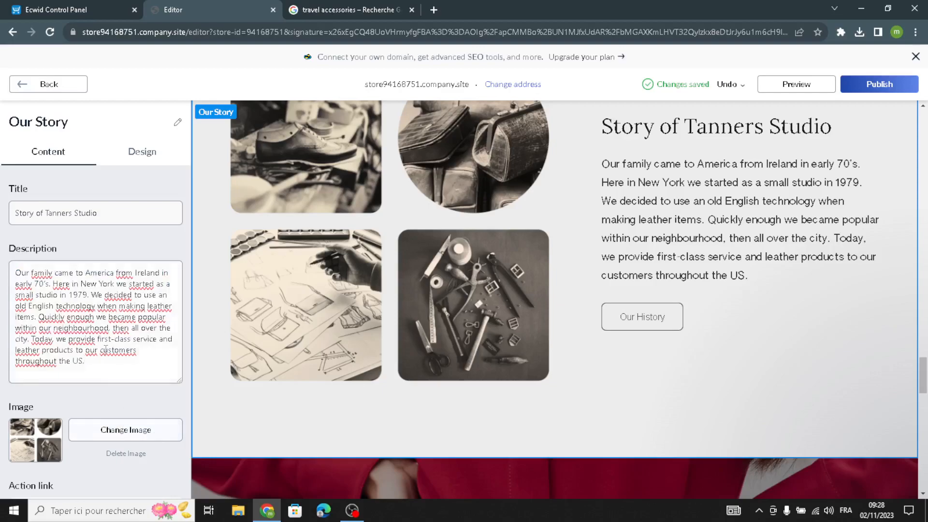
Step: Examine the Our Story description text, image settings and action link in the section's content
{"action": "scroll", "coordinate": [113, 319], "scroll_direction": "down", "scroll_amount": 3}
{"action": "scroll", "coordinate": [108, 327], "scroll_direction": "up", "scroll_amount": 3}
{"action": "scroll", "coordinate": [106, 353], "scroll_direction": "down", "scroll_amount": 3}
{"action": "scroll", "coordinate": [107, 348], "scroll_direction": "up", "scroll_amount": 3}
{"action": "left_click_drag", "start_coordinate": [101, 369], "coordinate": [2, 252]}
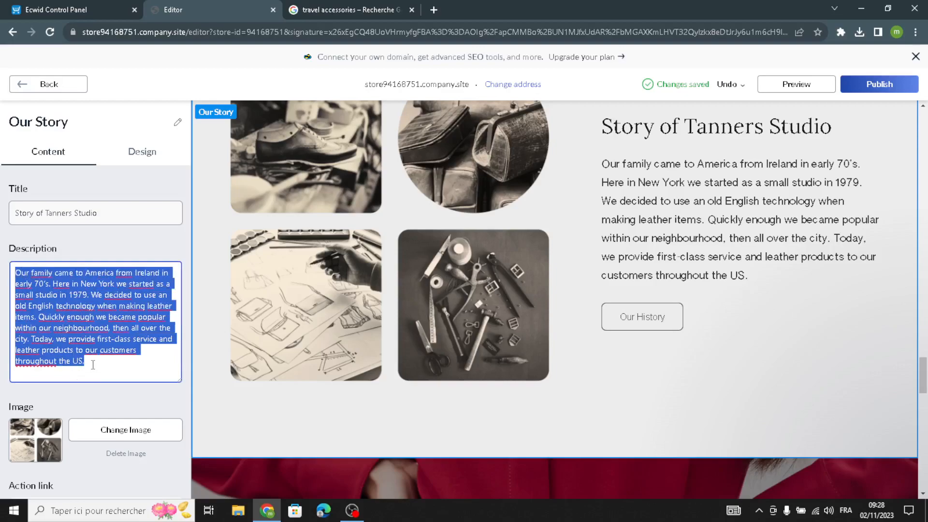
{"action": "left_click", "coordinate": [106, 249]}
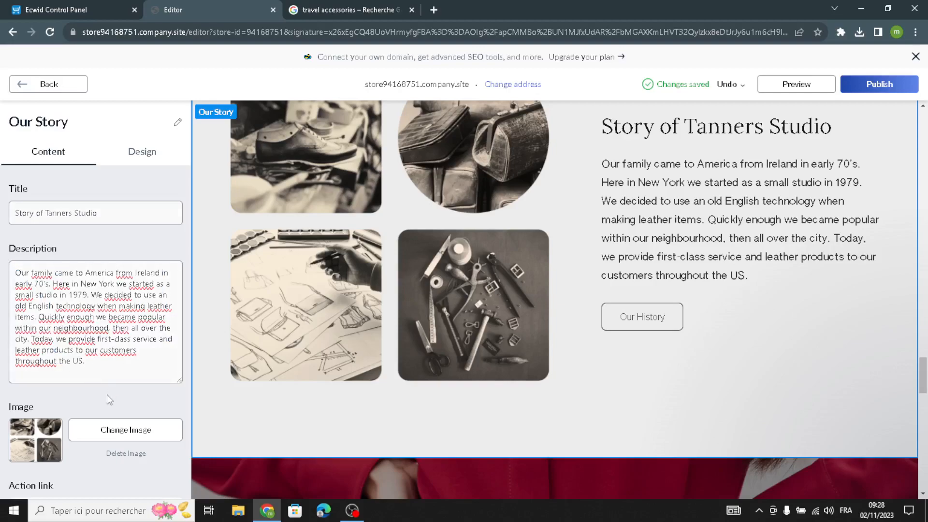
{"action": "scroll", "coordinate": [94, 380], "scroll_direction": "down", "scroll_amount": 2}
{"action": "scroll", "coordinate": [92, 382], "scroll_direction": "up", "scroll_amount": 2}
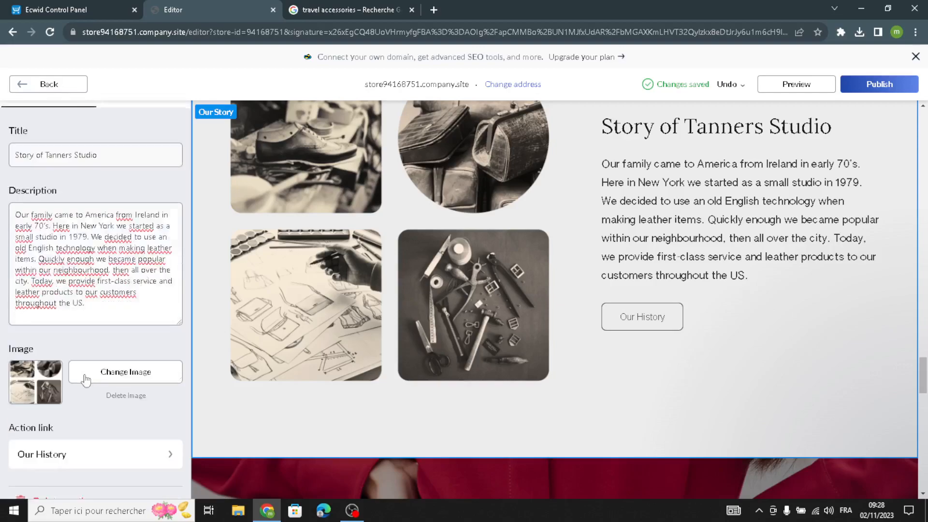
Step: Change the Our Story layout to a colored text sidebar on the left with images on the right, and return to the homepage sections
{"action": "left_click", "coordinate": [133, 163]}
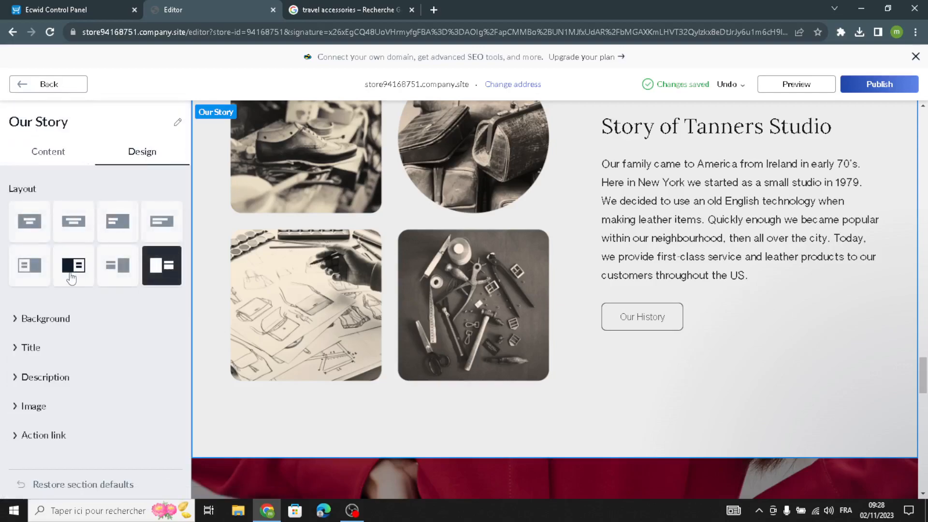
{"action": "left_click", "coordinate": [73, 225]}
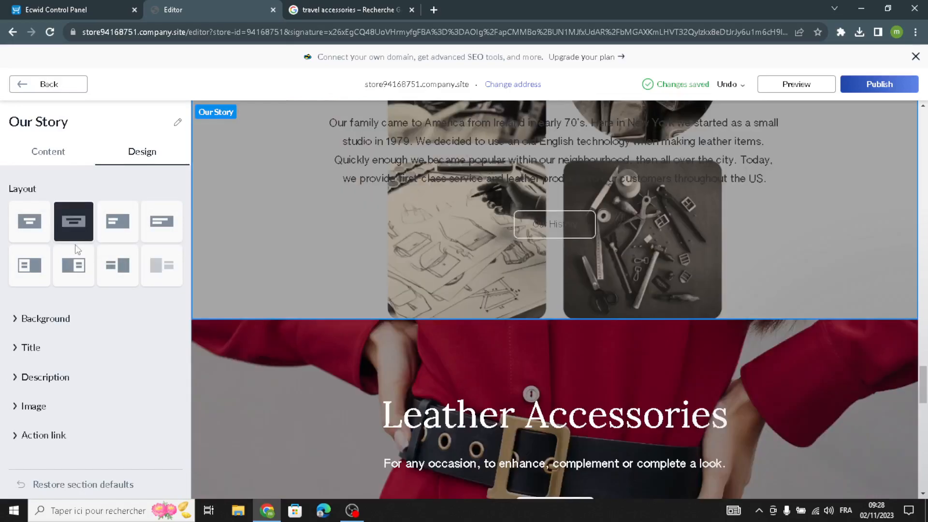
{"action": "left_click", "coordinate": [72, 266]}
{"action": "left_click", "coordinate": [30, 272]}
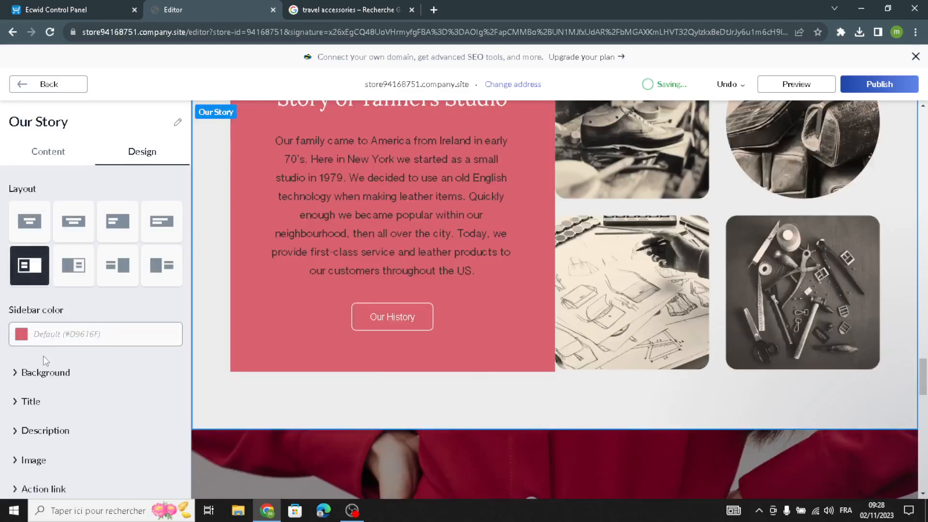
{"action": "scroll", "coordinate": [47, 310], "scroll_direction": "down", "scroll_amount": 1}
{"action": "scroll", "coordinate": [46, 242], "scroll_direction": "up", "scroll_amount": 1}
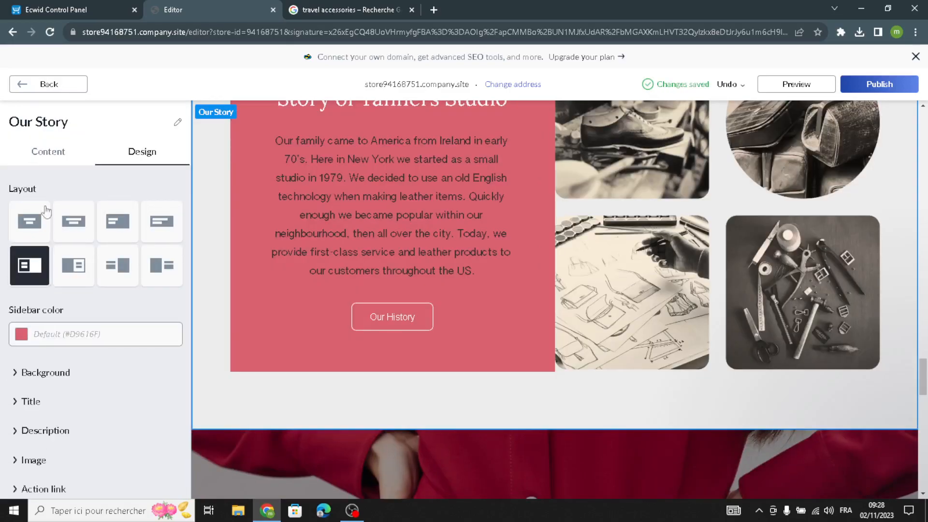
{"action": "left_click", "coordinate": [50, 84]}
Step: Open the Call to Action section and examine its tagline, title, description, image and action link content
{"action": "left_click", "coordinate": [54, 358]}
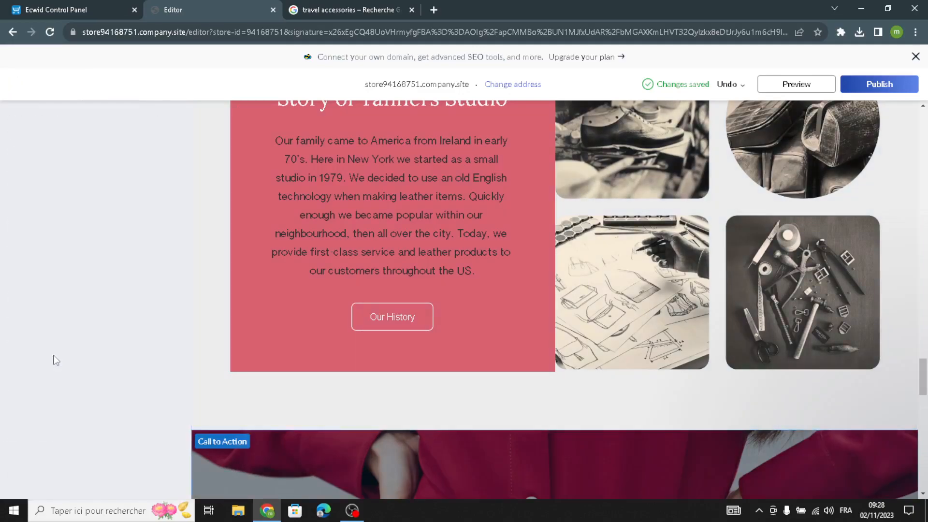
{"action": "left_click", "coordinate": [112, 219]}
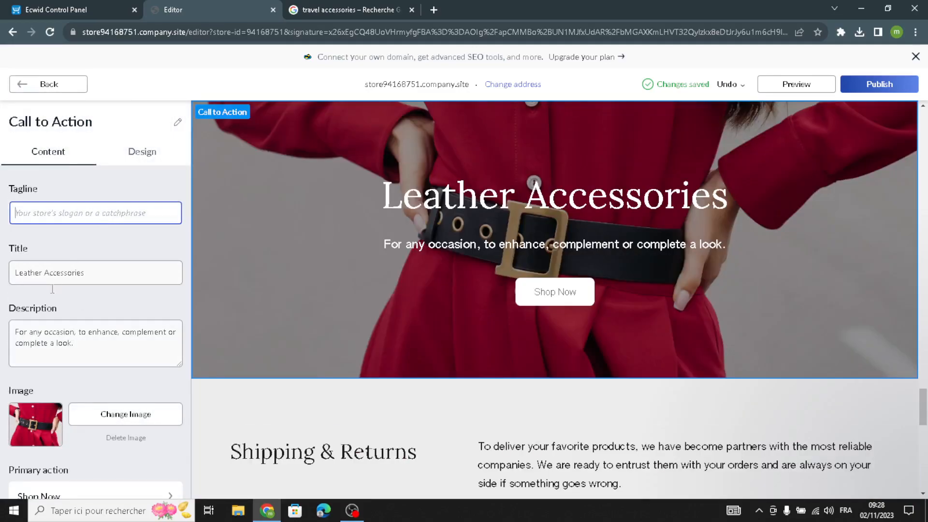
{"action": "left_click_drag", "start_coordinate": [72, 345], "coordinate": [2, 309]}
{"action": "left_click", "coordinate": [73, 269]}
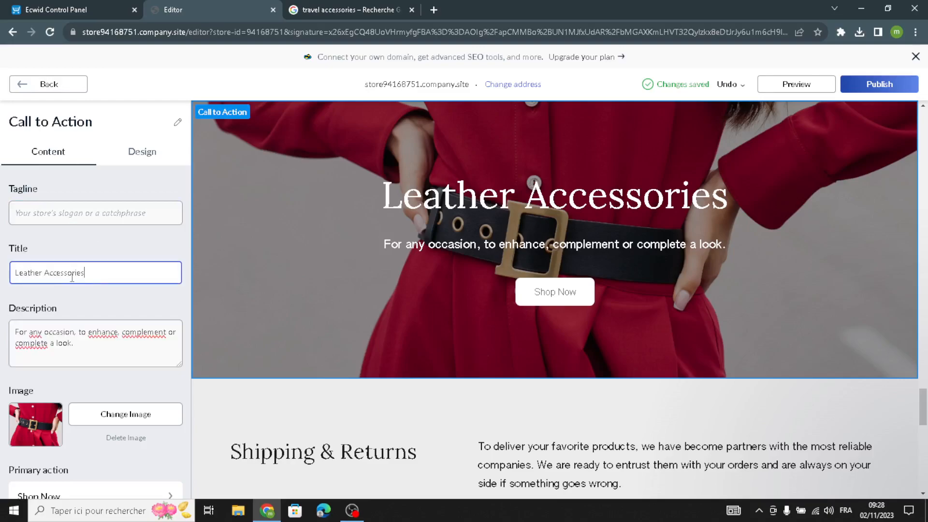
{"action": "key", "text": "ctrl+a"}
{"action": "triple_click", "coordinate": [78, 342]}
{"action": "scroll", "coordinate": [67, 372], "scroll_direction": "down", "scroll_amount": 3}
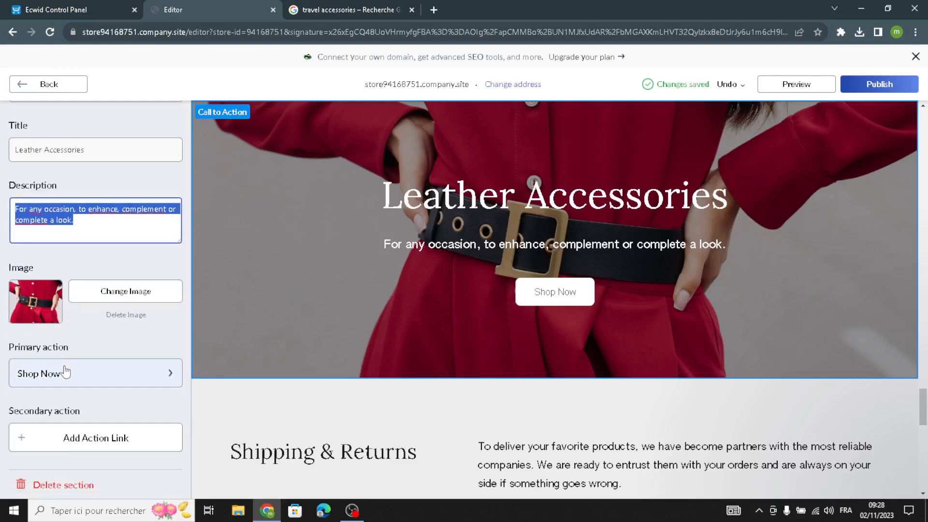
{"action": "scroll", "coordinate": [124, 140], "scroll_direction": "up", "scroll_amount": 3}
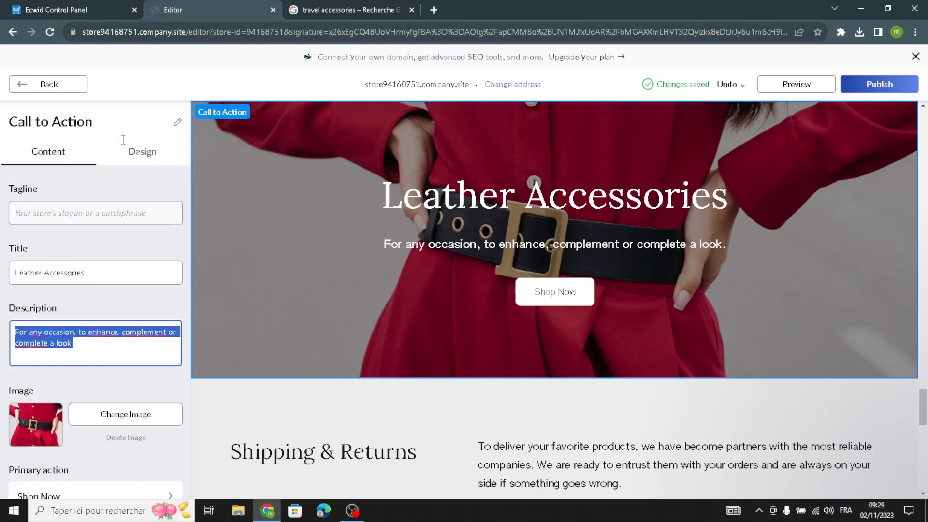
Step: Change the Call to Action layout to text on the left with an inset image on the right
{"action": "left_click", "coordinate": [135, 155]}
{"action": "left_click", "coordinate": [121, 224]}
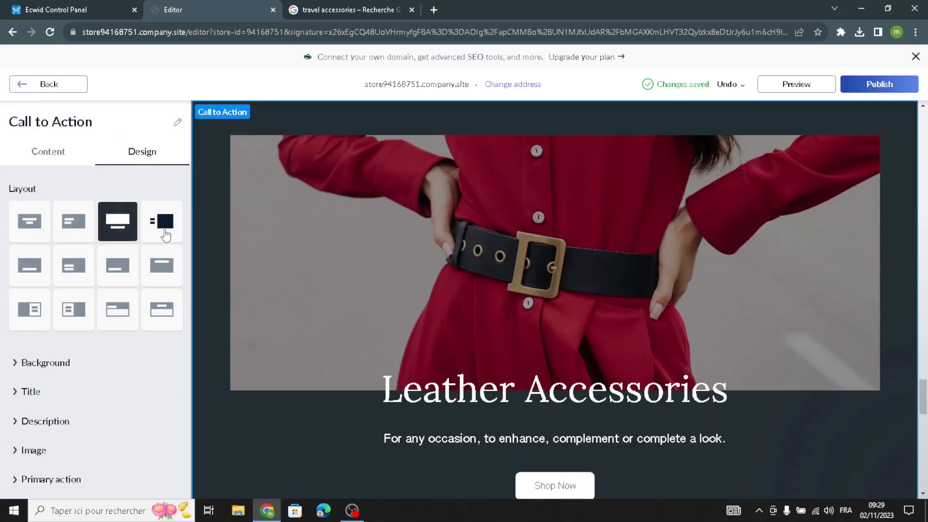
{"action": "left_click", "coordinate": [162, 226]}
Step: Switch to the Google Images results for travel accessories and save the Popular Mechanics packed suitcase picture to the downloads folder
{"action": "left_click", "coordinate": [335, 7]}
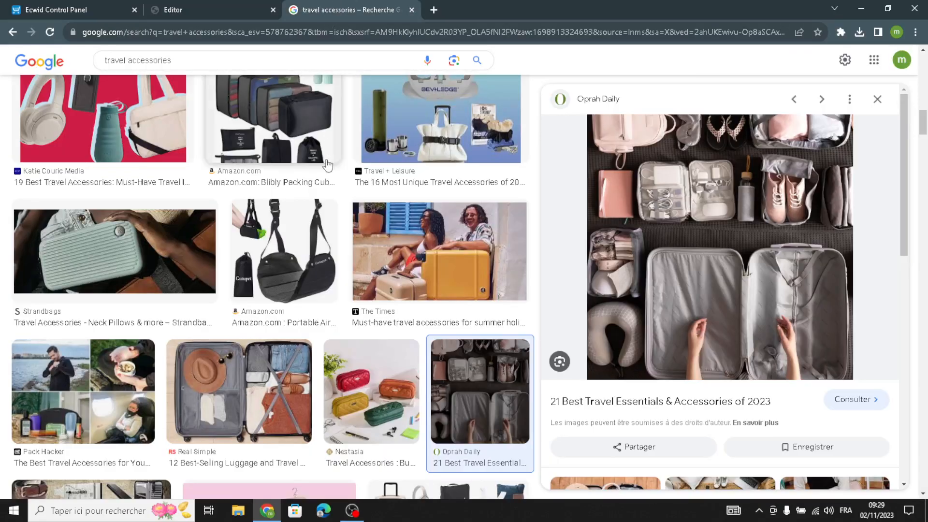
{"action": "scroll", "coordinate": [206, 249], "scroll_direction": "up", "scroll_amount": 5}
{"action": "scroll", "coordinate": [206, 249], "scroll_direction": "up", "scroll_amount": 10}
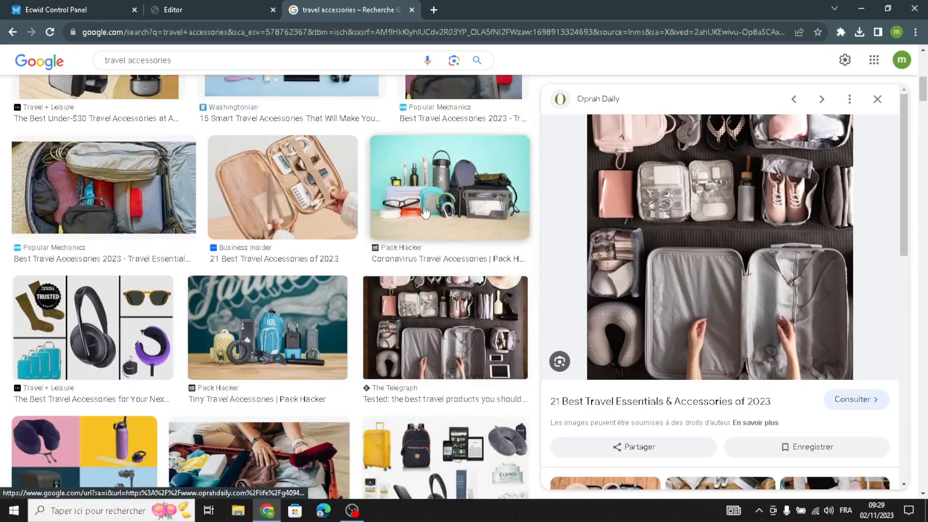
{"action": "scroll", "coordinate": [425, 211], "scroll_direction": "up", "scroll_amount": 4}
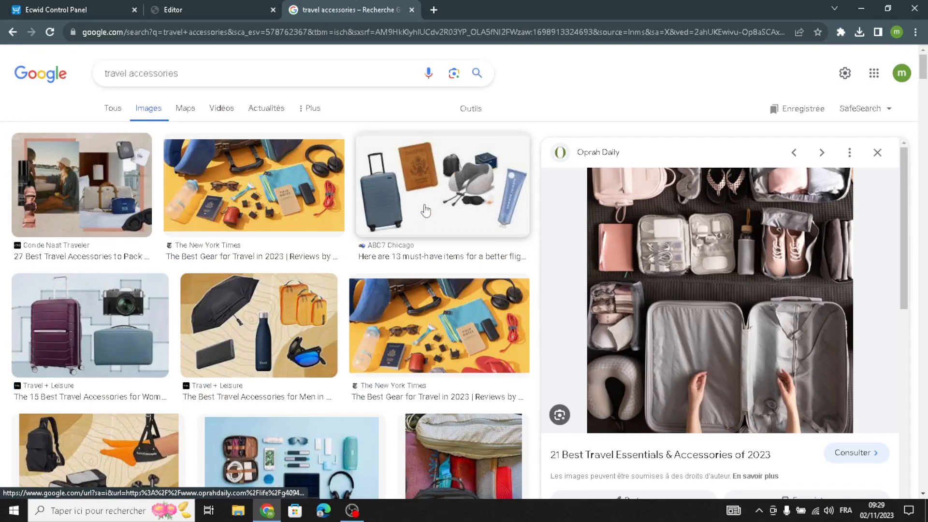
{"action": "scroll", "coordinate": [370, 271], "scroll_direction": "down", "scroll_amount": 6}
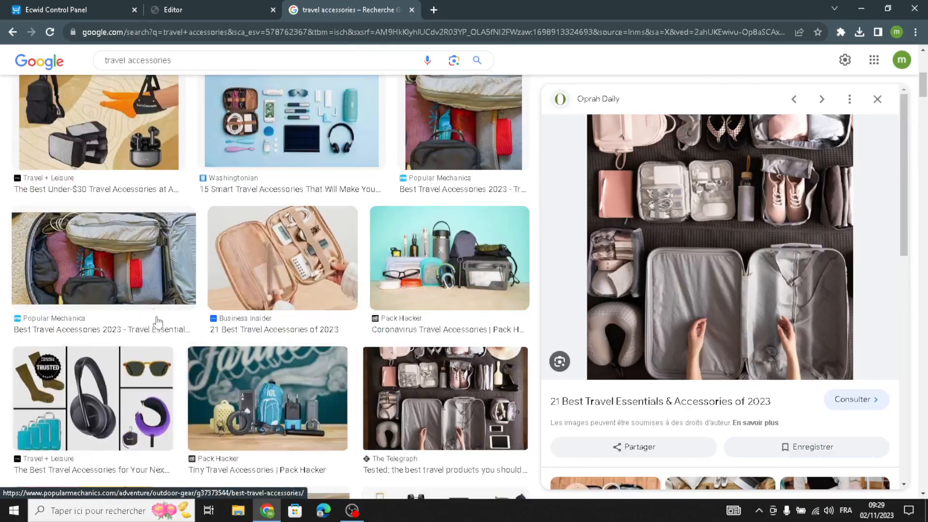
{"action": "left_click", "coordinate": [158, 323]}
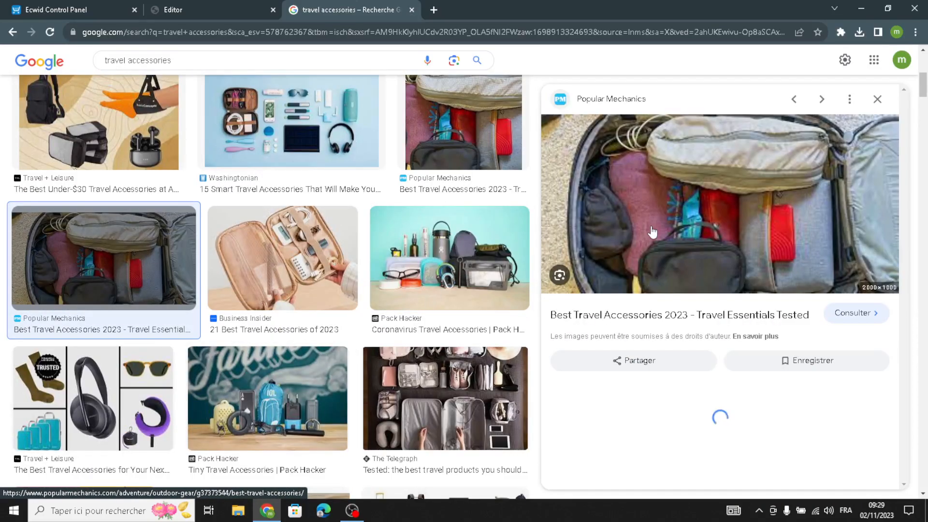
{"action": "right_click", "coordinate": [624, 175]}
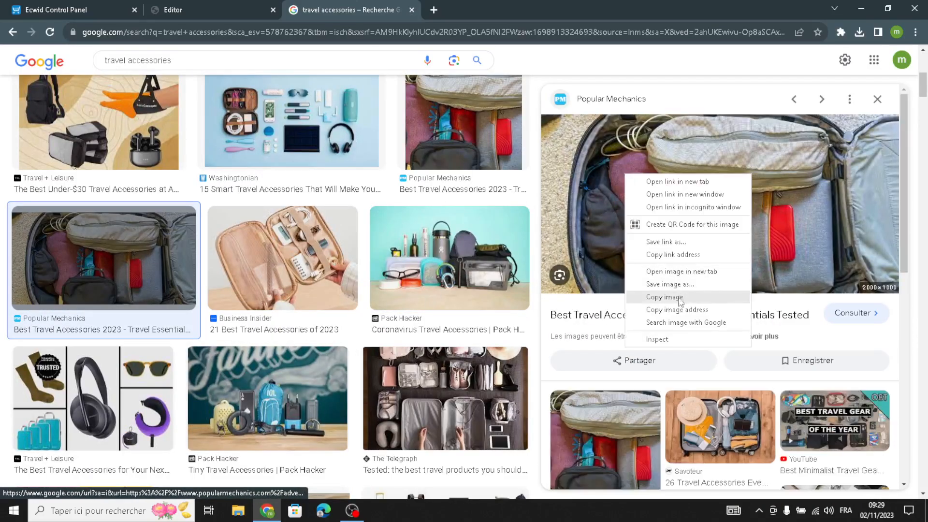
{"action": "left_click", "coordinate": [668, 290]}
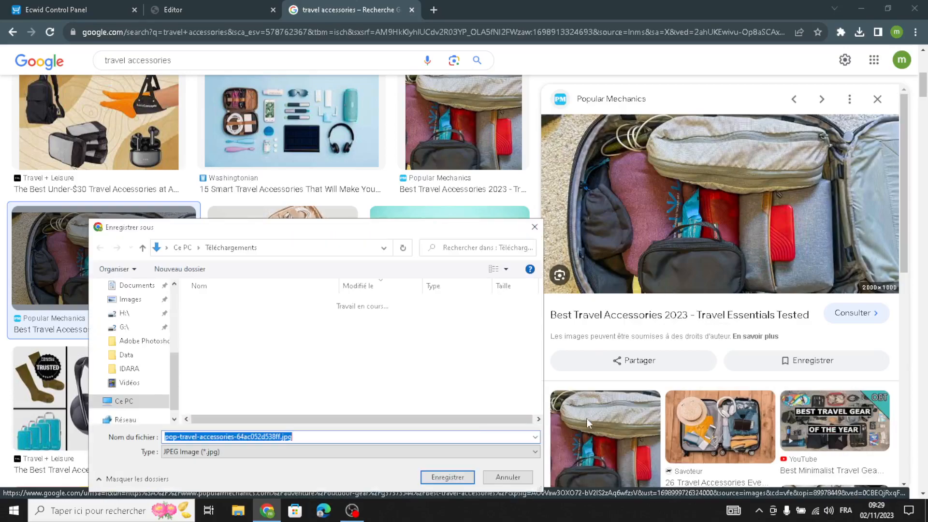
{"action": "key", "text": "Return"}
Step: Back in the Ecwid editor, replace the Call to Action image with pop-travel-accessories-64ac052d538ff.jpg and return to the homepage sections
{"action": "key", "text": "ctrl+shift+Tab"}
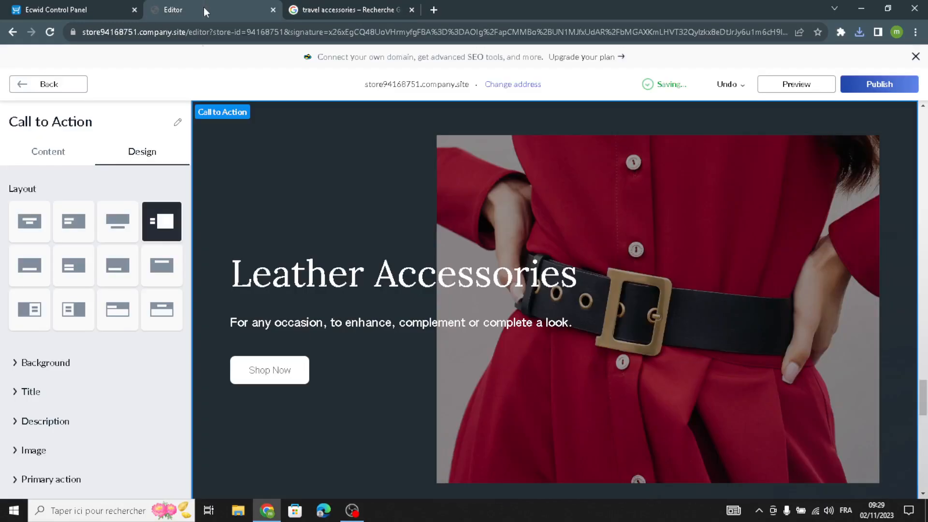
{"action": "left_click", "coordinate": [48, 151]}
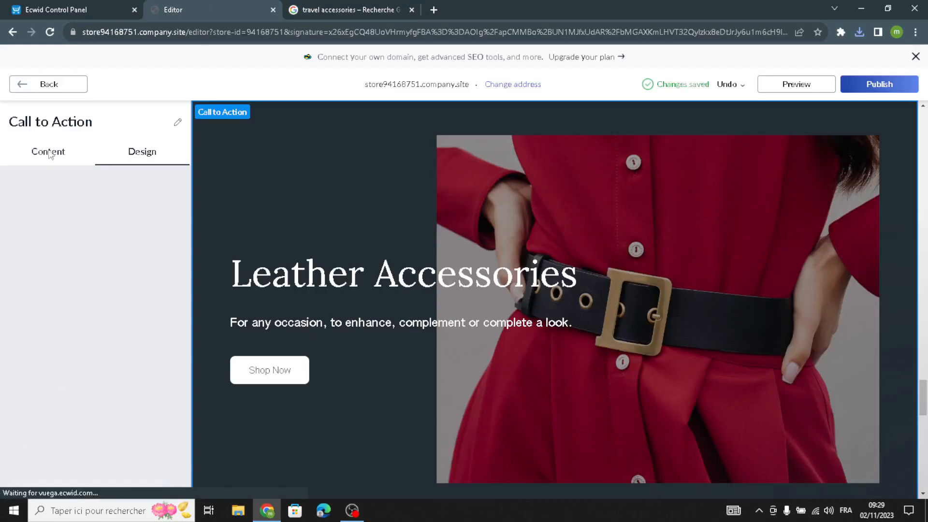
{"action": "left_click", "coordinate": [147, 424]}
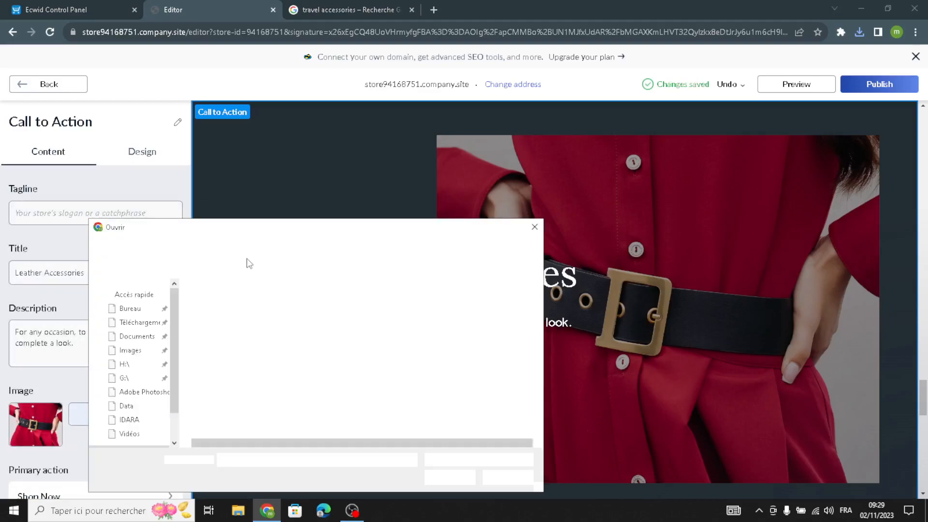
{"action": "left_click", "coordinate": [246, 319]}
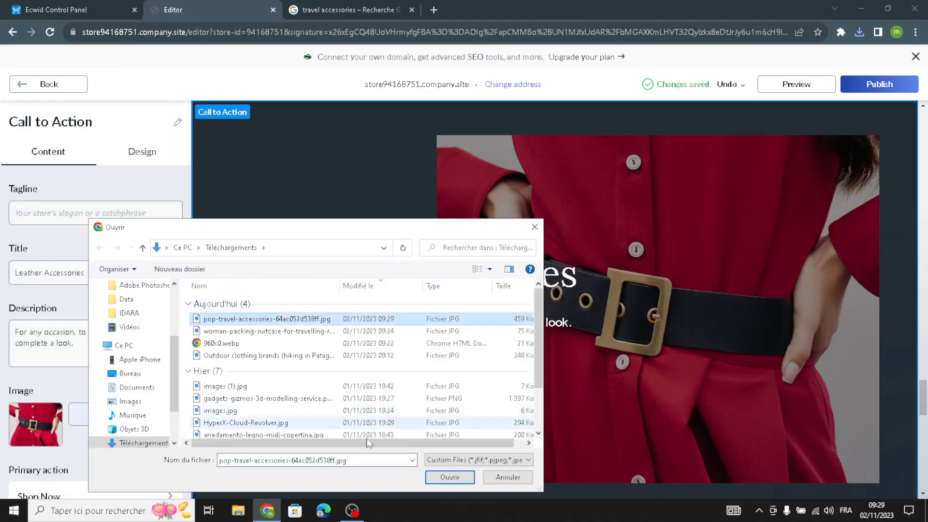
{"action": "left_click", "coordinate": [441, 479]}
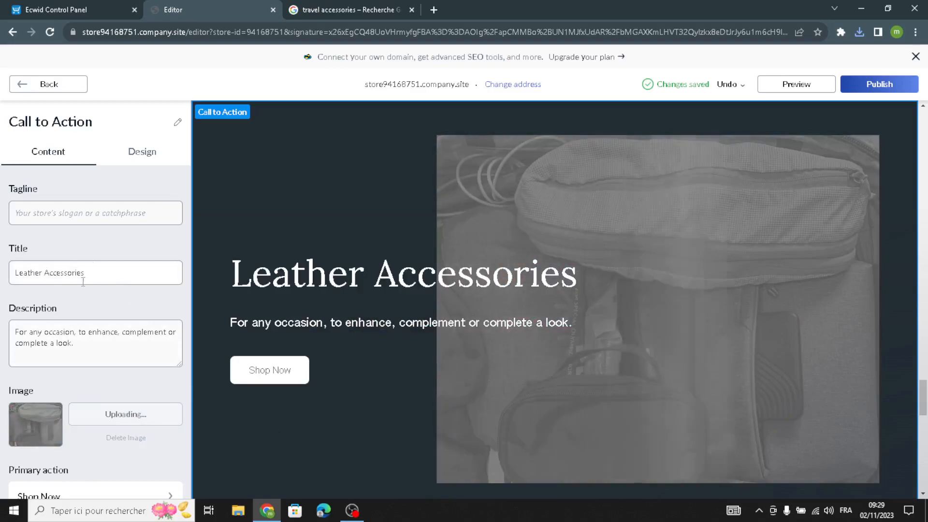
{"action": "left_click", "coordinate": [145, 152]}
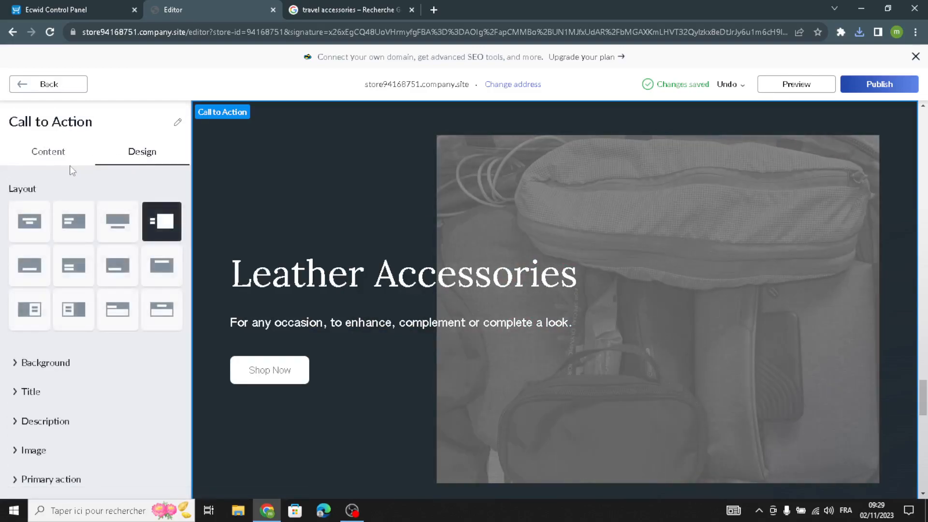
{"action": "left_click", "coordinate": [18, 85]}
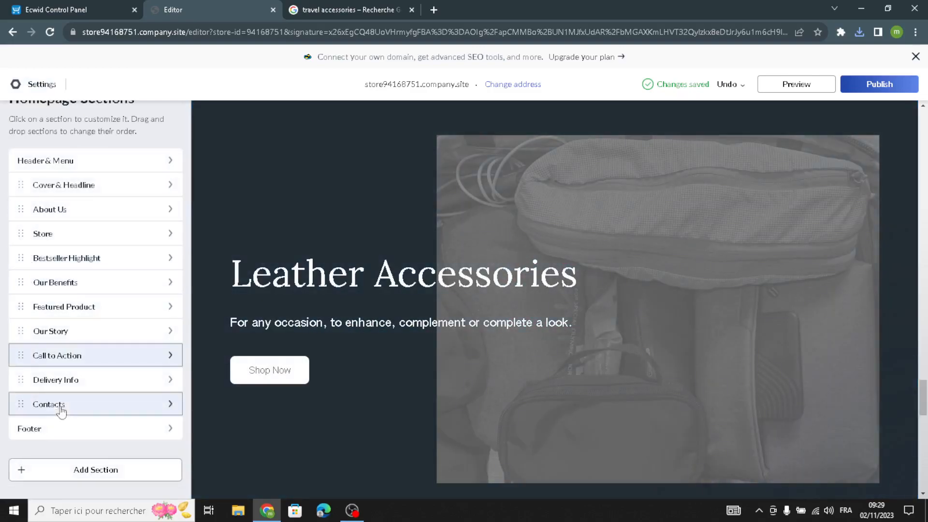
Step: Open the Delivery Info section and examine its title, subtitle and description content
{"action": "left_click", "coordinate": [59, 381]}
{"action": "left_click", "coordinate": [93, 299]}
{"action": "triple_click", "coordinate": [67, 215]}
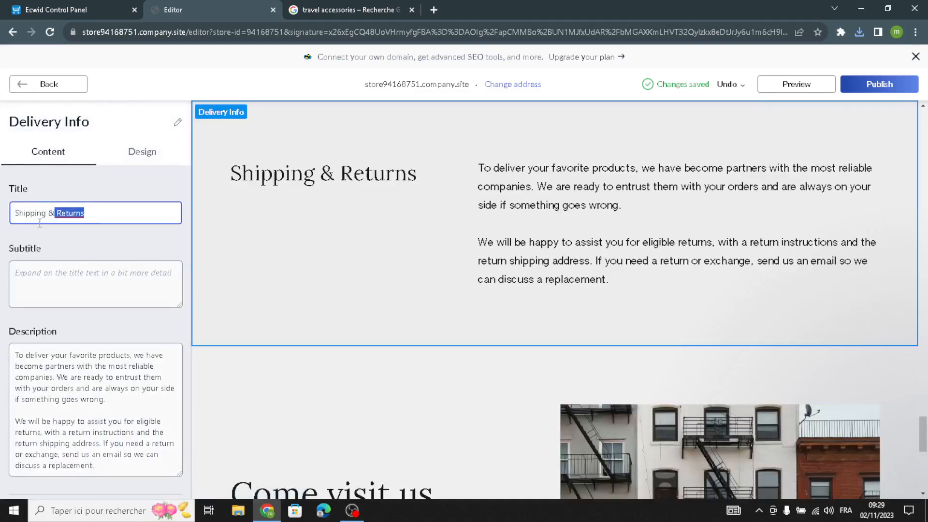
{"action": "key", "text": "Tab"}
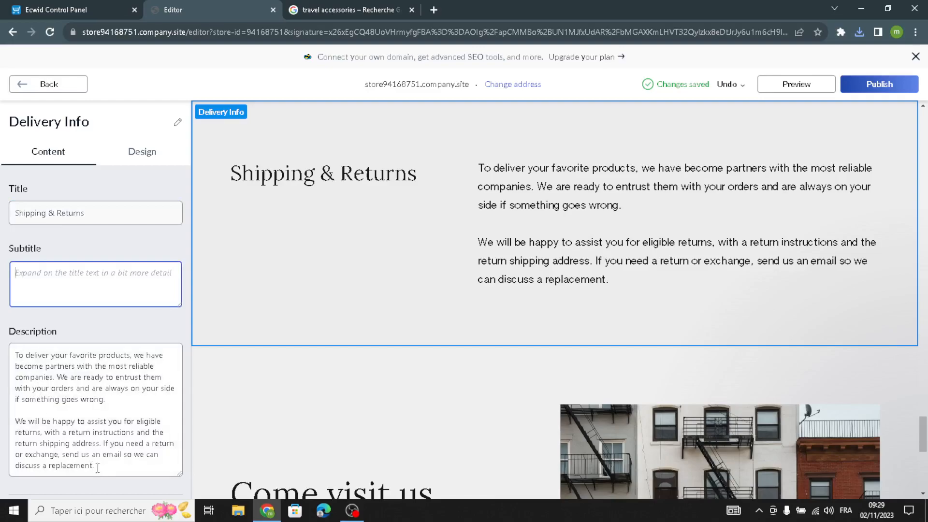
{"action": "left_click_drag", "start_coordinate": [95, 467], "coordinate": [2, 329]}
Step: Change the Delivery Info layout to a left-aligned title with the description offset to the right below it
{"action": "left_click", "coordinate": [142, 152]}
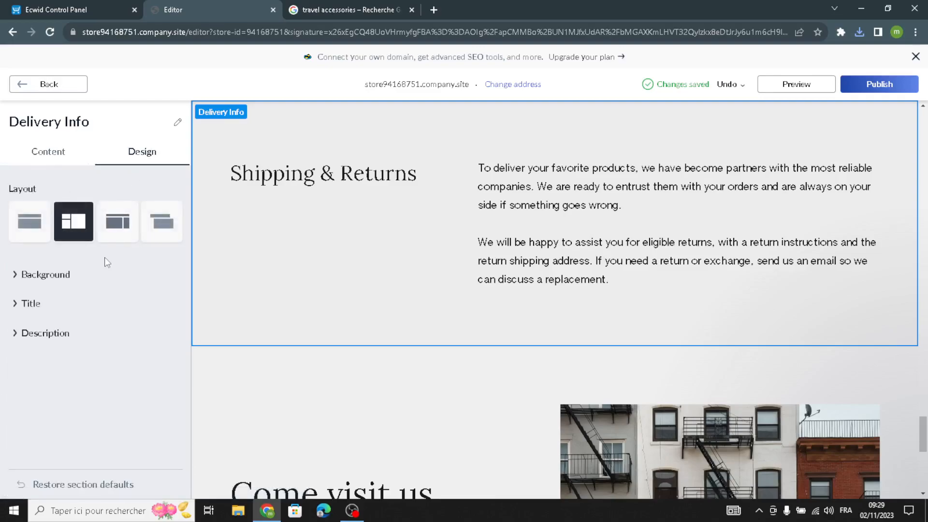
{"action": "left_click", "coordinate": [114, 232]}
{"action": "left_click", "coordinate": [41, 226]}
{"action": "left_click", "coordinate": [120, 223]}
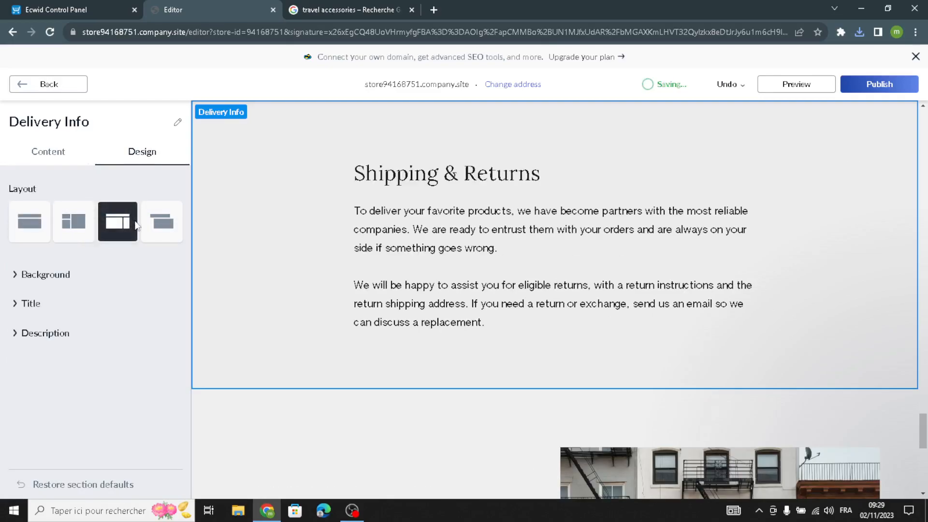
{"action": "left_click", "coordinate": [151, 231]}
Step: Set the Delivery Info solid background color to the blue-grey preset swatch and return to the homepage sections
{"action": "left_click", "coordinate": [55, 275]}
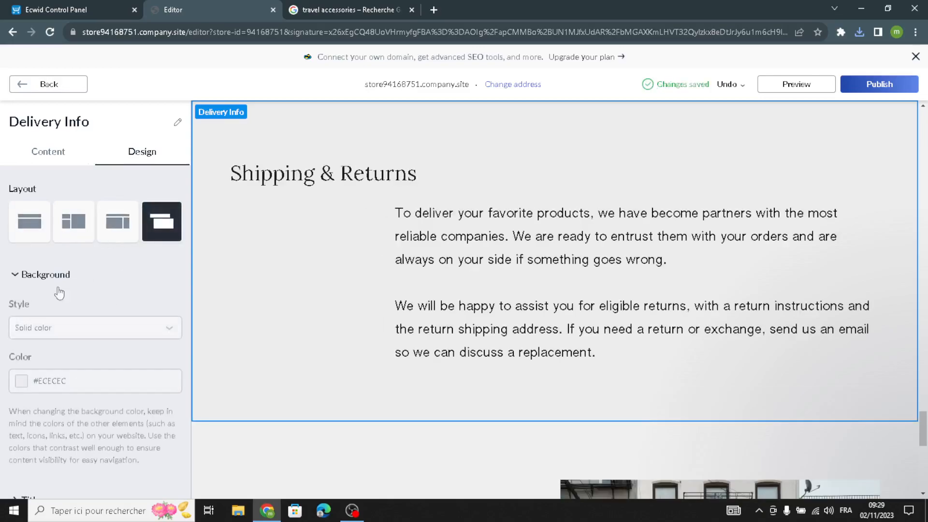
{"action": "left_click", "coordinate": [25, 383]}
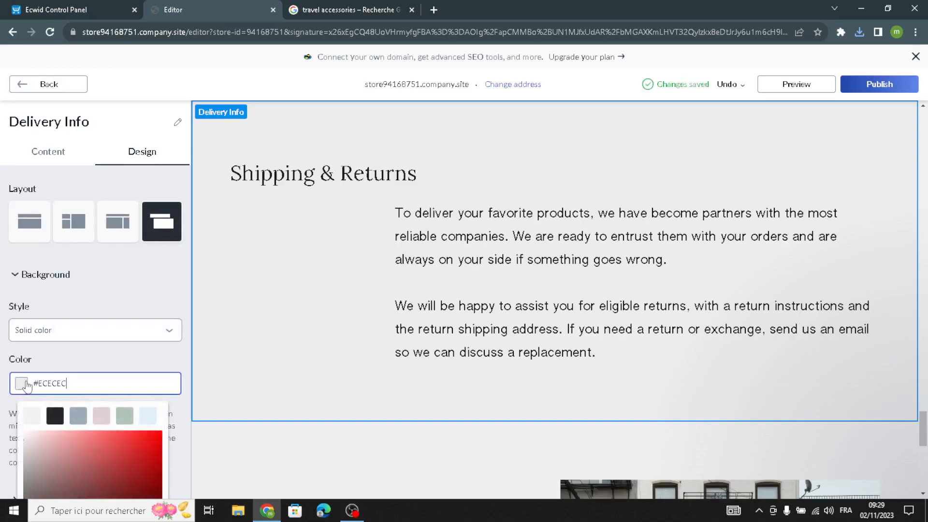
{"action": "left_click", "coordinate": [86, 416]}
{"action": "left_click", "coordinate": [29, 84]}
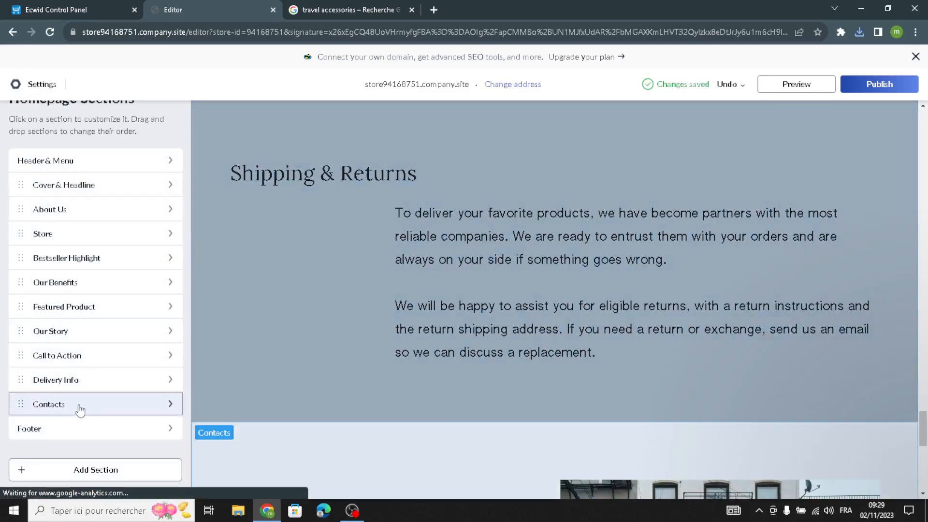
Step: Open the Contacts section and enter the description "We are always happy to see you."
{"action": "left_click", "coordinate": [80, 410]}
{"action": "left_click", "coordinate": [33, 278]}
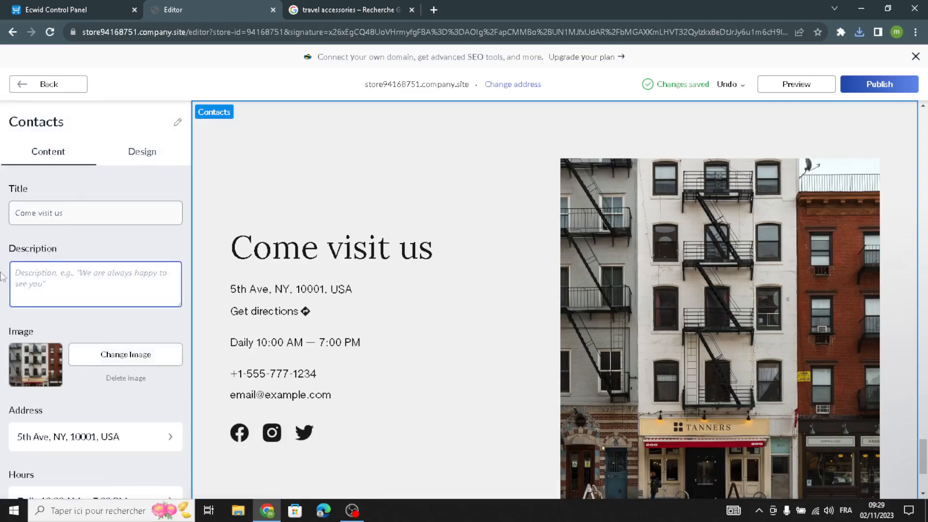
{"action": "type", "text": "W"}
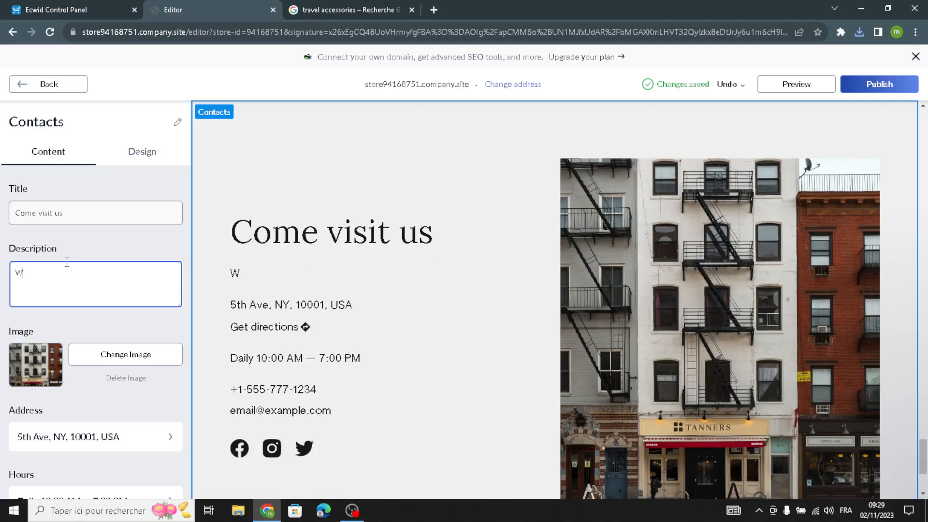
{"action": "type", "text": "e are a"}
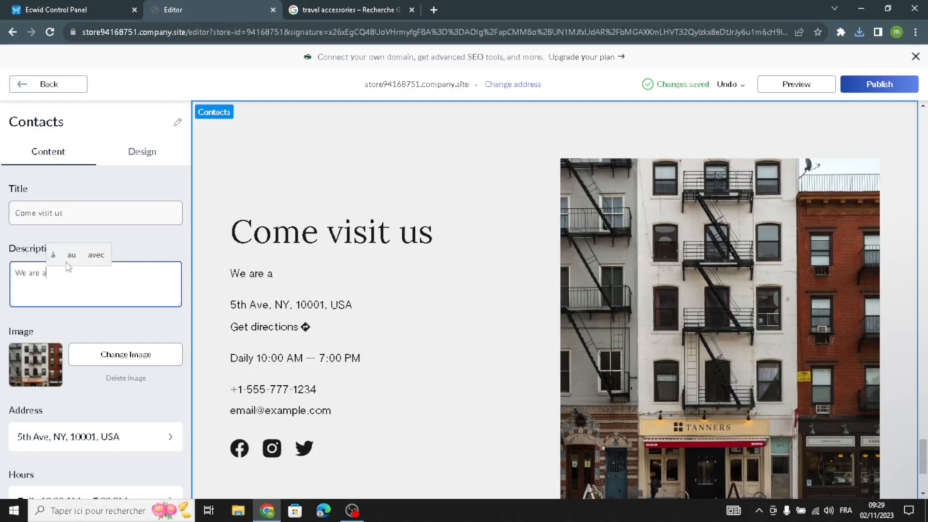
{"action": "type", "text": "lways "}
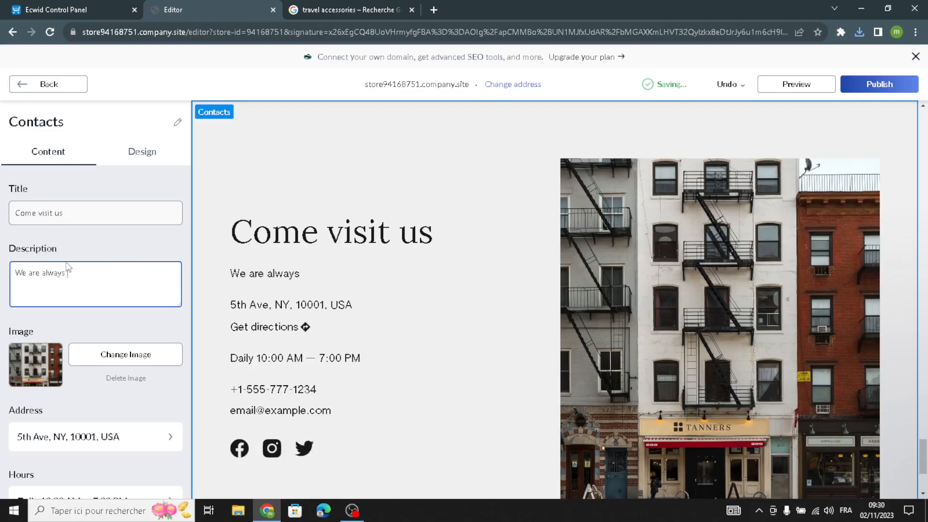
{"action": "type", "text": "happy t"}
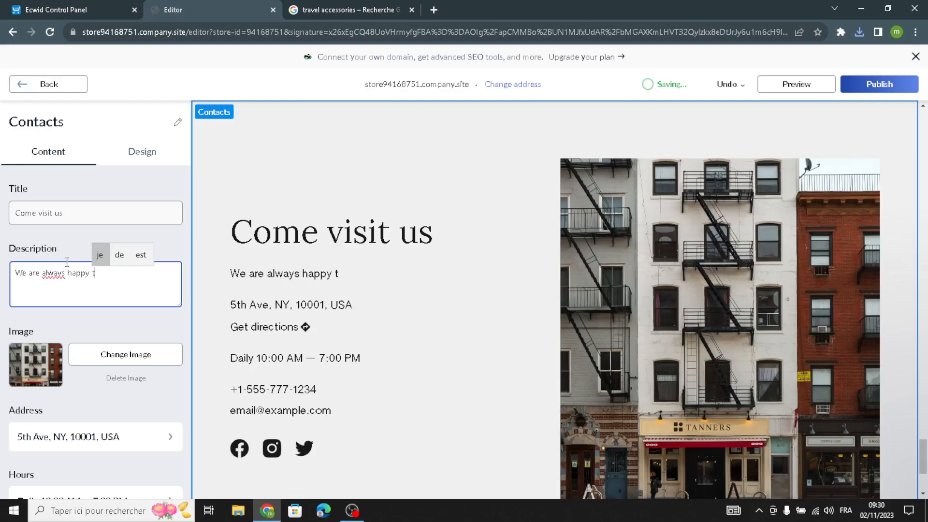
{"action": "type", "text": "o see you"}
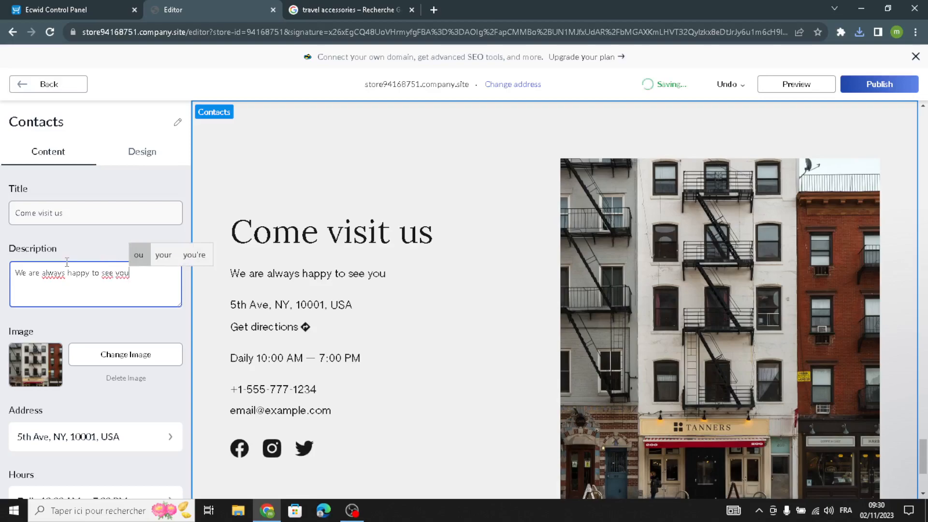
{"action": "type", "text": "."}
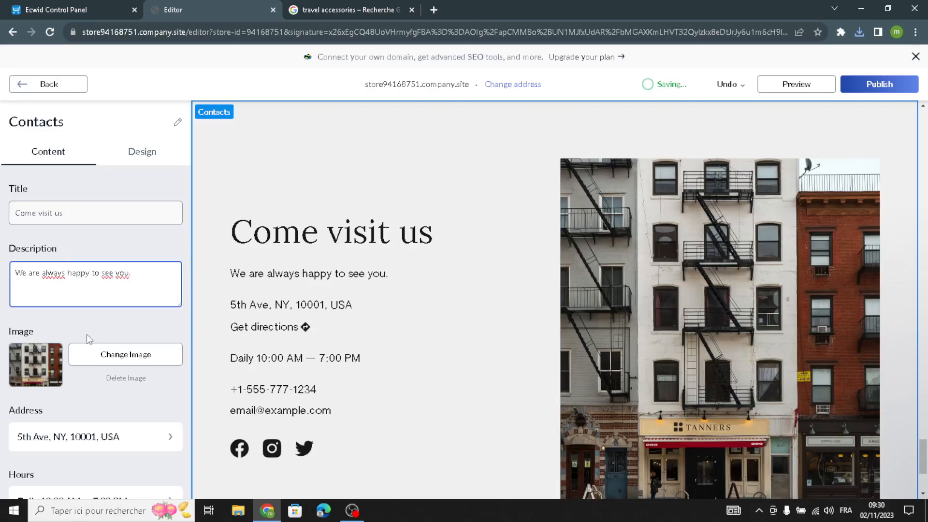
Step: Add the subheading "Address" to the Contacts section's address settings and return to the section's content
{"action": "scroll", "coordinate": [42, 373], "scroll_direction": "down", "scroll_amount": 4}
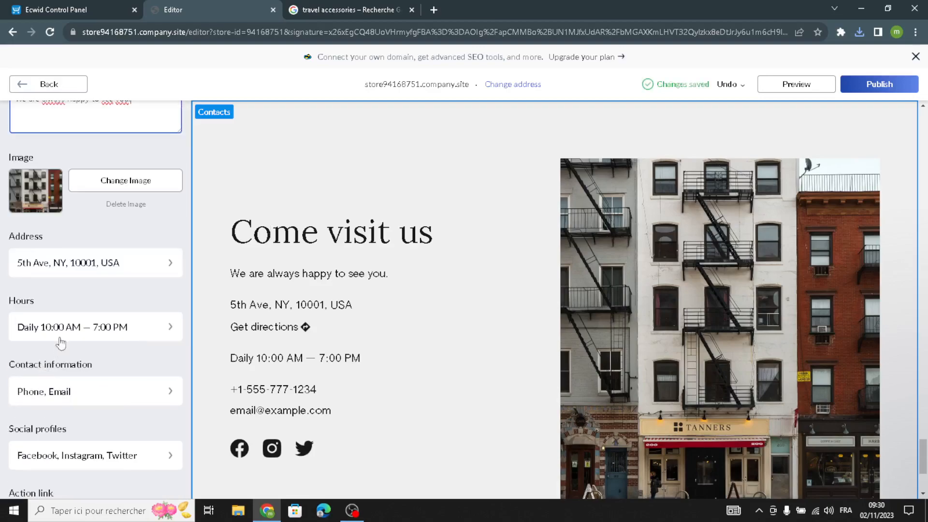
{"action": "left_click", "coordinate": [76, 269]}
{"action": "left_click_drag", "start_coordinate": [116, 248], "coordinate": [2, 253]}
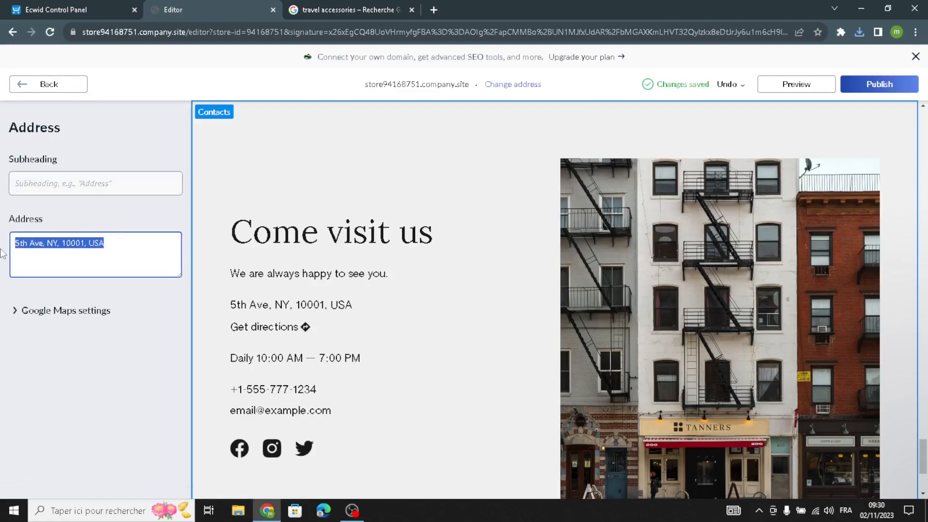
{"action": "left_click", "coordinate": [39, 309]}
{"action": "left_click", "coordinate": [62, 369]}
{"action": "left_click", "coordinate": [48, 186]}
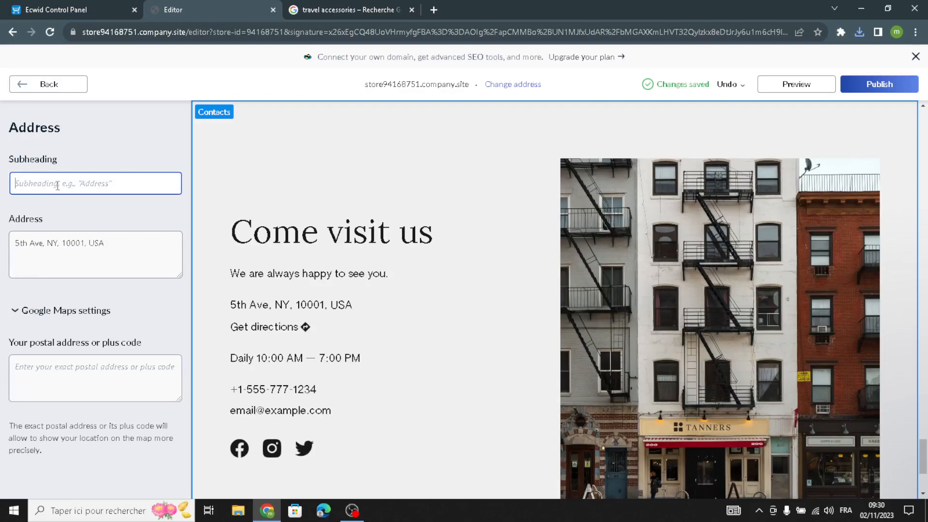
{"action": "type", "text": "Address"}
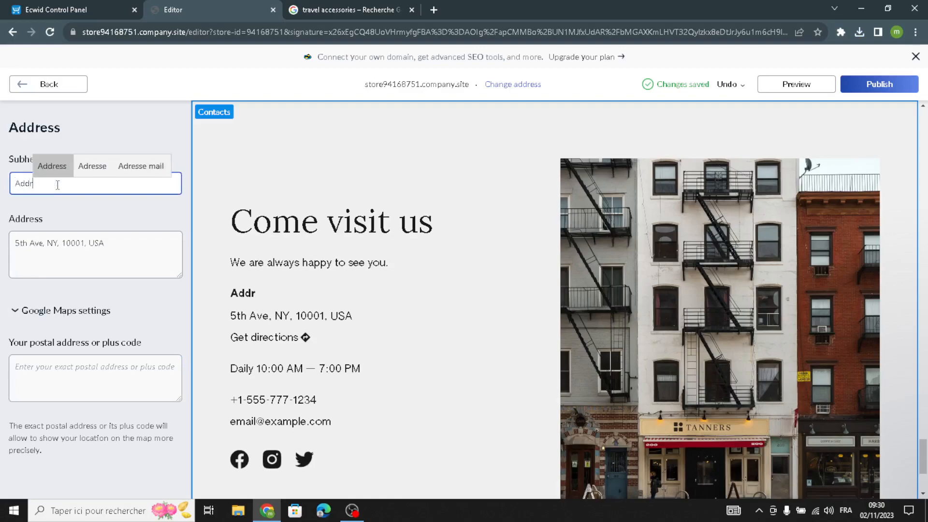
{"action": "left_click", "coordinate": [44, 85]}
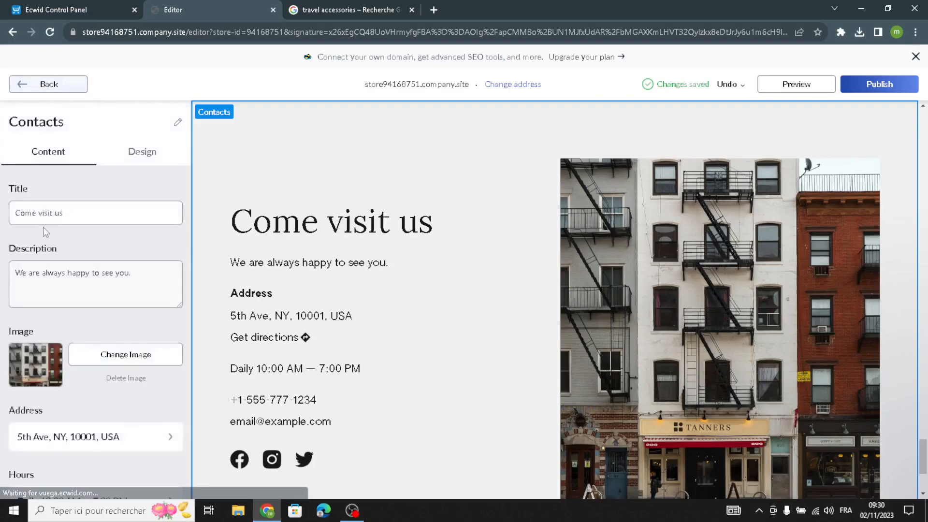
{"action": "scroll", "coordinate": [43, 227], "scroll_direction": "down", "scroll_amount": 5}
{"action": "left_click", "coordinate": [41, 328]}
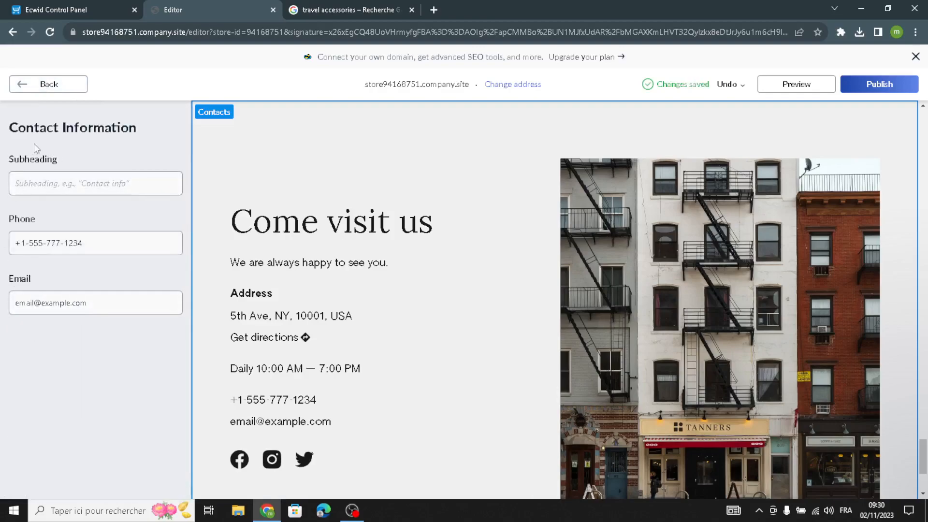
{"action": "left_click", "coordinate": [44, 84]}
Step: Add the subheading "Open hours" to the Contacts section's hours settings and return to the section's content
{"action": "scroll", "coordinate": [45, 347], "scroll_direction": "down", "scroll_amount": 1}
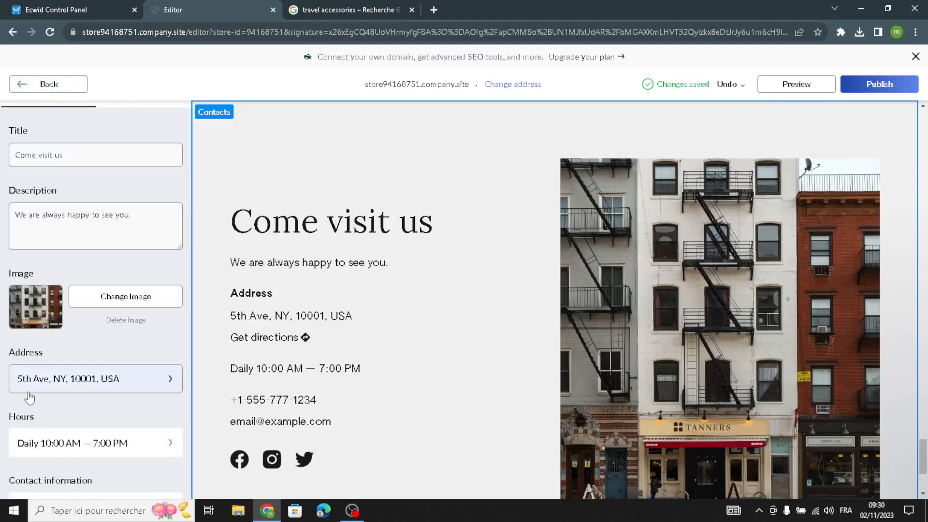
{"action": "left_click", "coordinate": [38, 442]}
{"action": "left_click", "coordinate": [93, 184]}
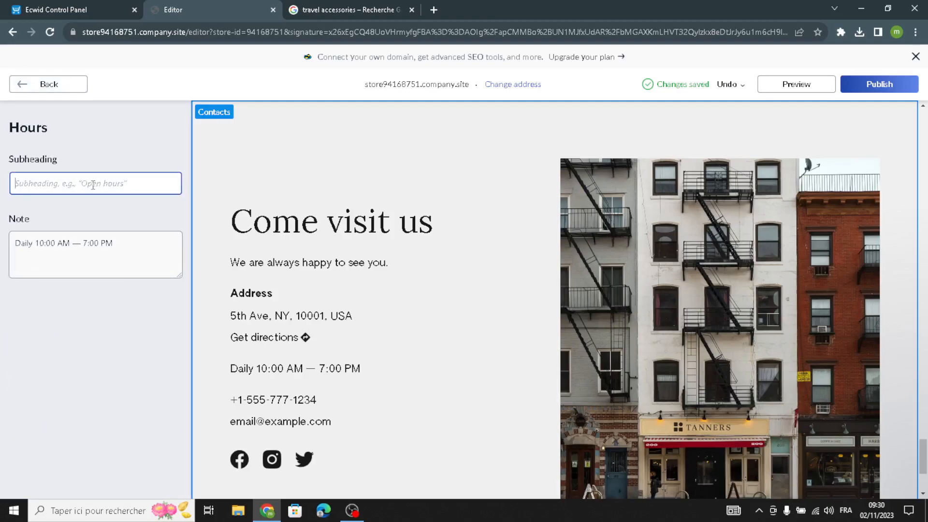
{"action": "type", "text": "Ope"}
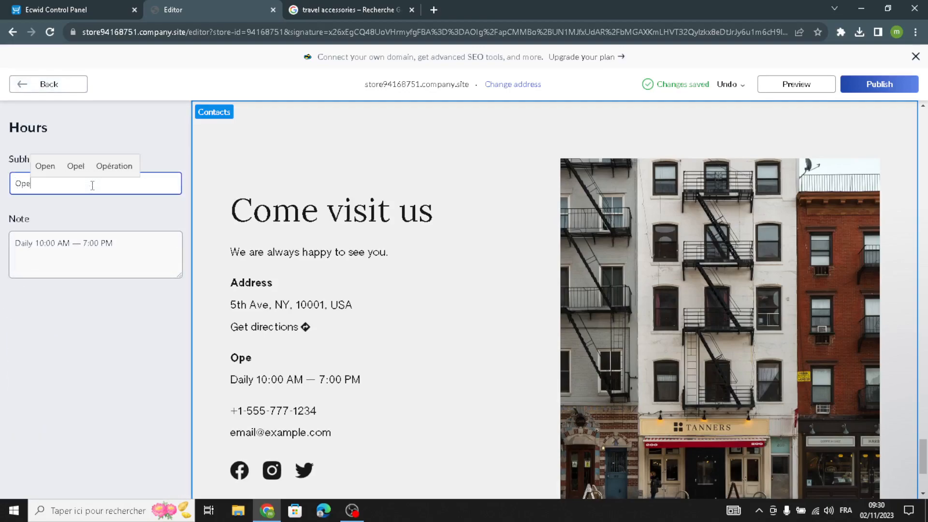
{"action": "type", "text": "n hourd"}
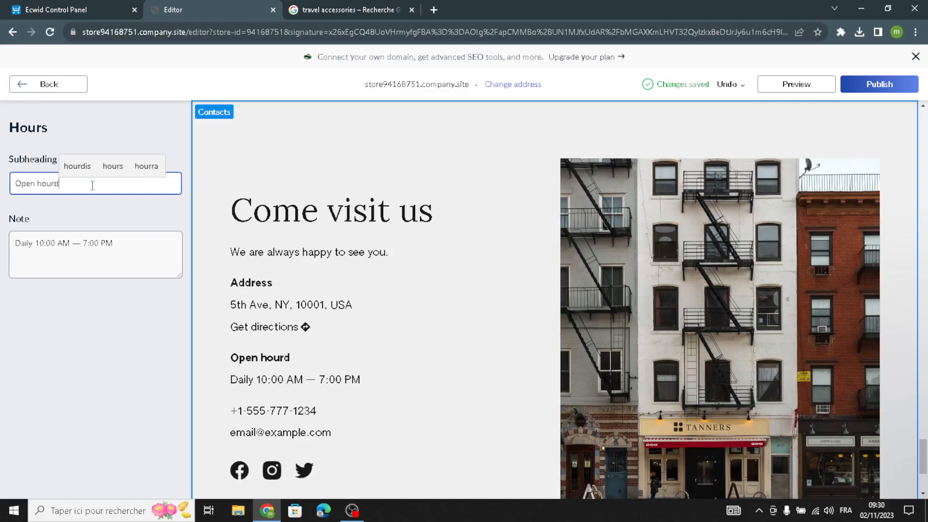
{"action": "key", "text": "BackSpace"}
{"action": "type", "text": "s"}
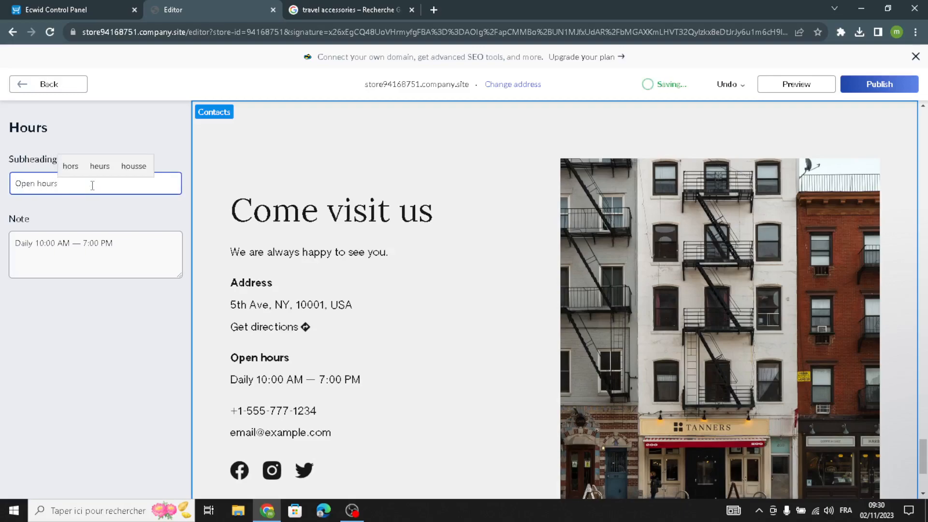
{"action": "left_click", "coordinate": [18, 83]}
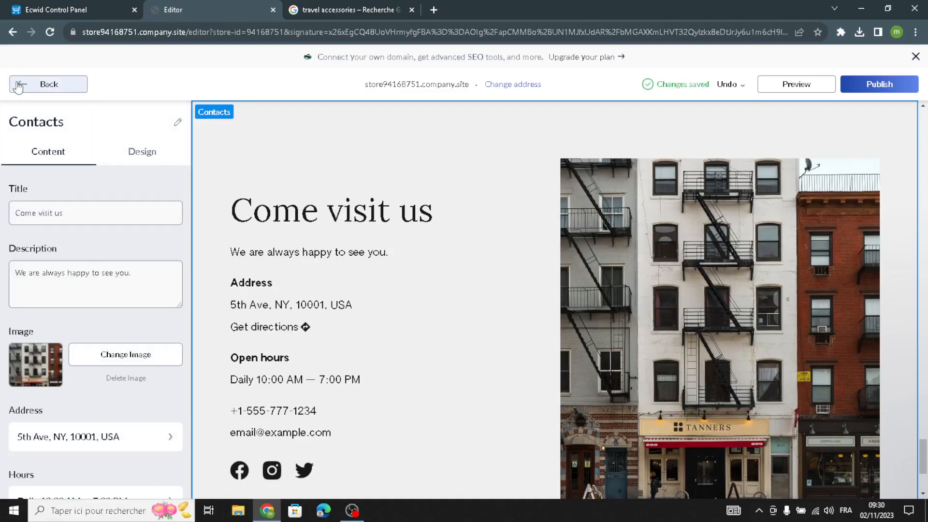
Step: Change the Contacts layout to a contact card on the left over a full-width map and return to the homepage sections
{"action": "scroll", "coordinate": [89, 417], "scroll_direction": "down", "scroll_amount": 3}
{"action": "scroll", "coordinate": [83, 408], "scroll_direction": "down", "scroll_amount": 2}
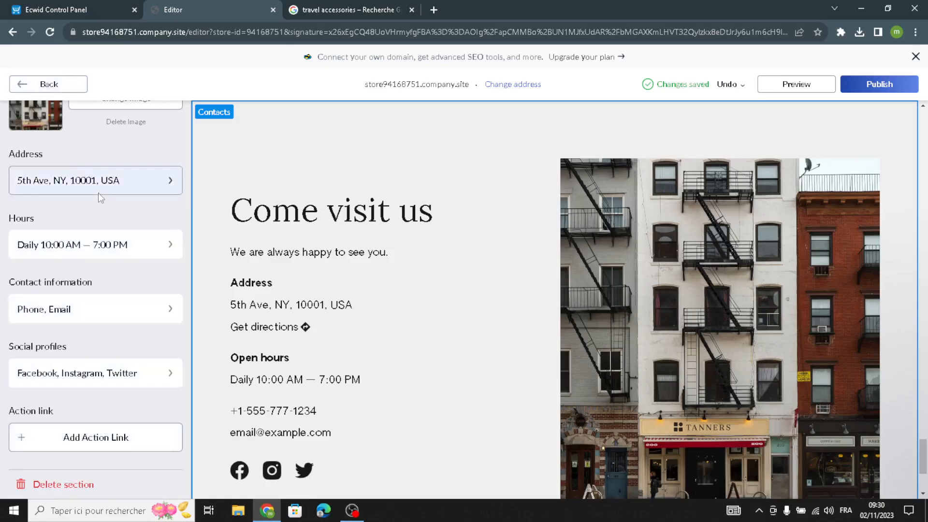
{"action": "scroll", "coordinate": [98, 193], "scroll_direction": "up", "scroll_amount": 5}
{"action": "left_click", "coordinate": [124, 156]}
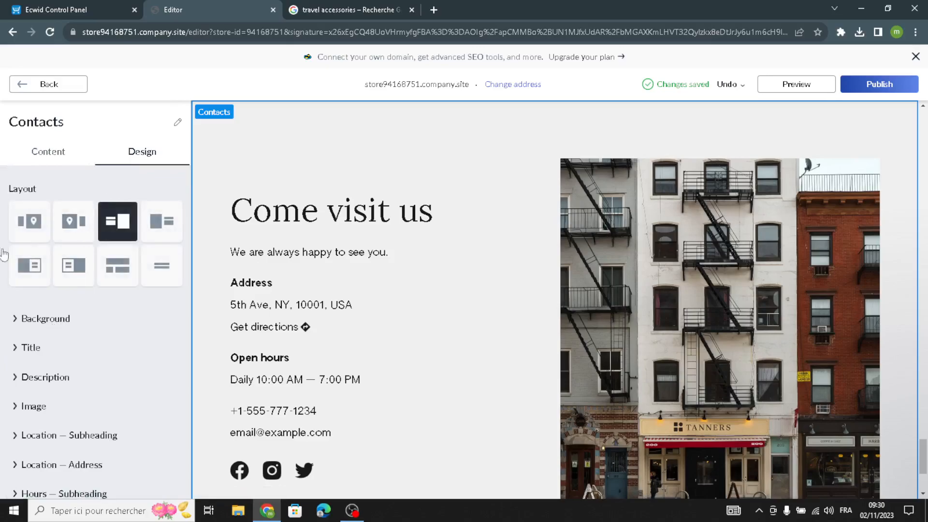
{"action": "left_click", "coordinate": [78, 285]}
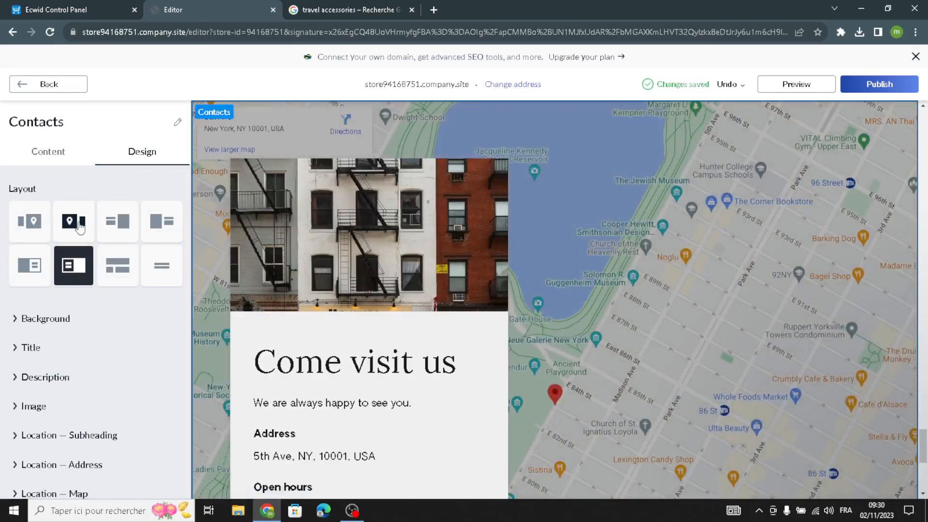
{"action": "scroll", "coordinate": [100, 404], "scroll_direction": "down", "scroll_amount": 1}
{"action": "scroll", "coordinate": [92, 377], "scroll_direction": "down", "scroll_amount": 3}
{"action": "scroll", "coordinate": [82, 338], "scroll_direction": "up", "scroll_amount": 4}
{"action": "scroll", "coordinate": [79, 323], "scroll_direction": "down", "scroll_amount": 4}
{"action": "scroll", "coordinate": [19, 184], "scroll_direction": "up", "scroll_amount": 4}
{"action": "left_click", "coordinate": [42, 78]}
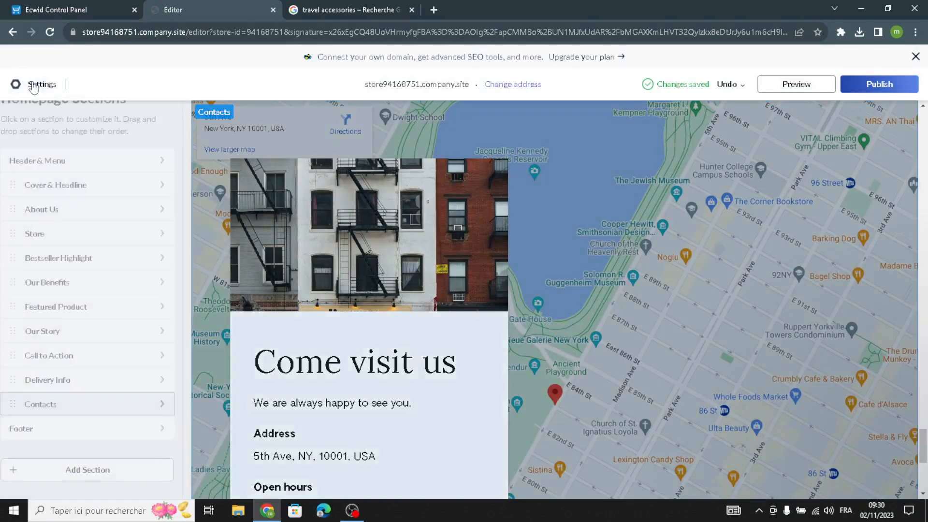
Step: Replace the Footer copyright text with "JetSet Gear" and return to the homepage sections
{"action": "left_click", "coordinate": [54, 431]}
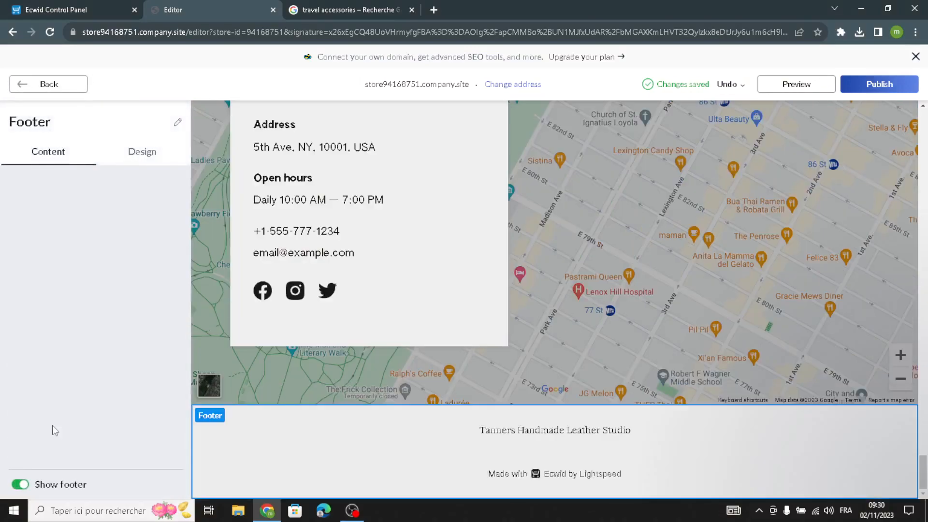
{"action": "left_click_drag", "start_coordinate": [145, 212], "coordinate": [2, 208]}
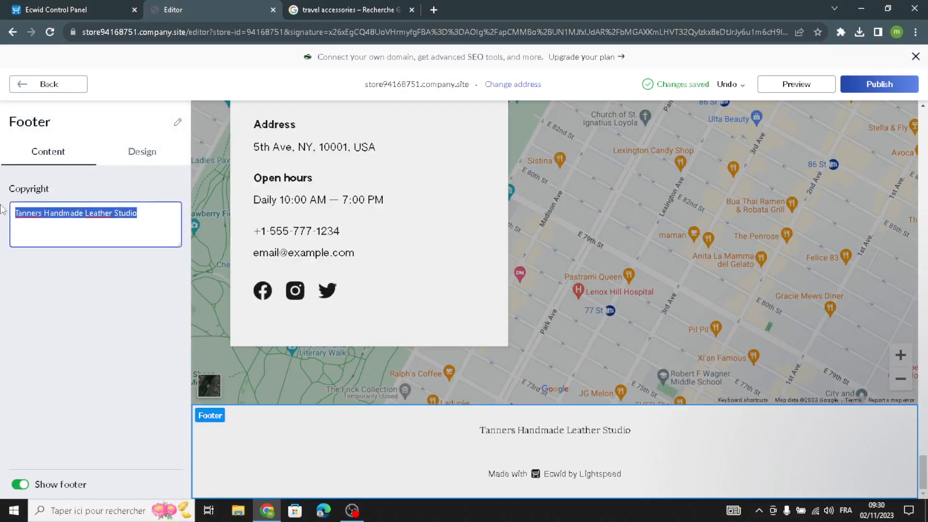
{"action": "type", "text": "JetSet Gear"}
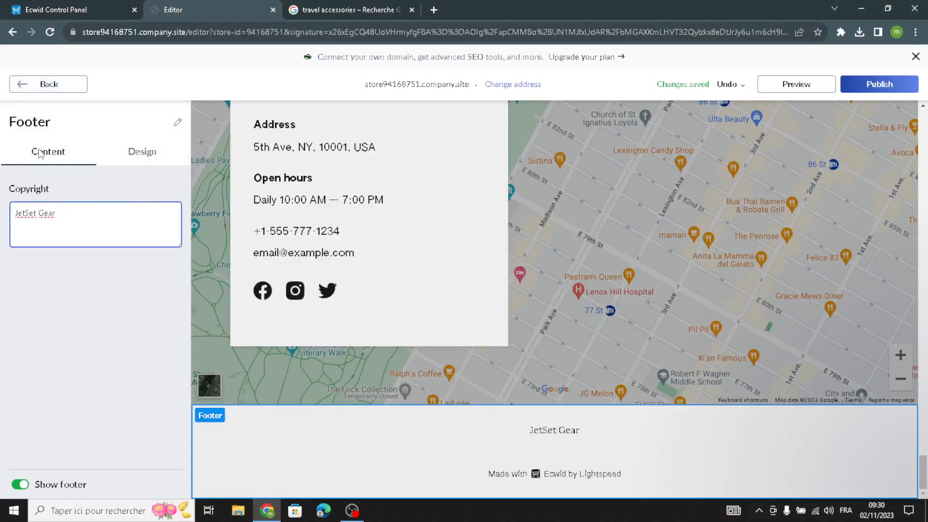
{"action": "left_click", "coordinate": [21, 84]}
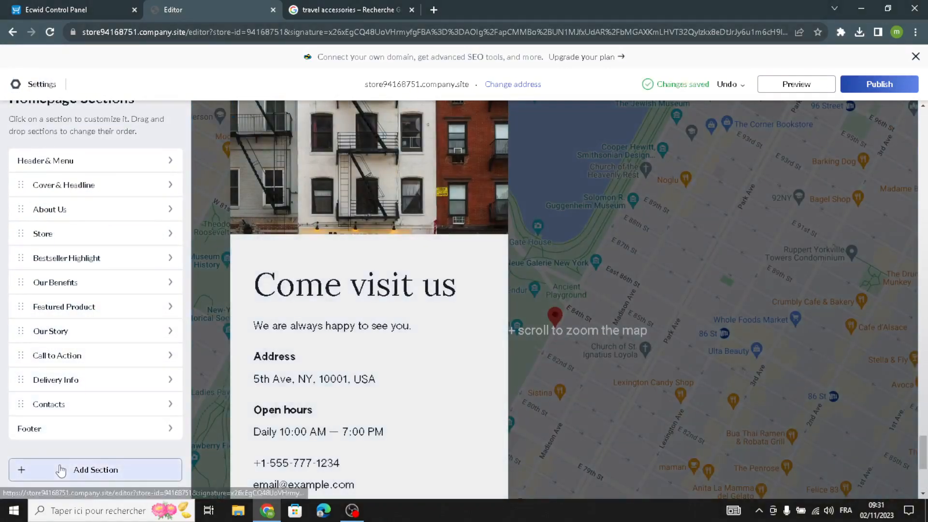
Step: Browse the Intro & Cover, Announcements, Promo Sliders and Special Offers designs available for a new section, and leave without adding one
{"action": "left_click", "coordinate": [61, 470]}
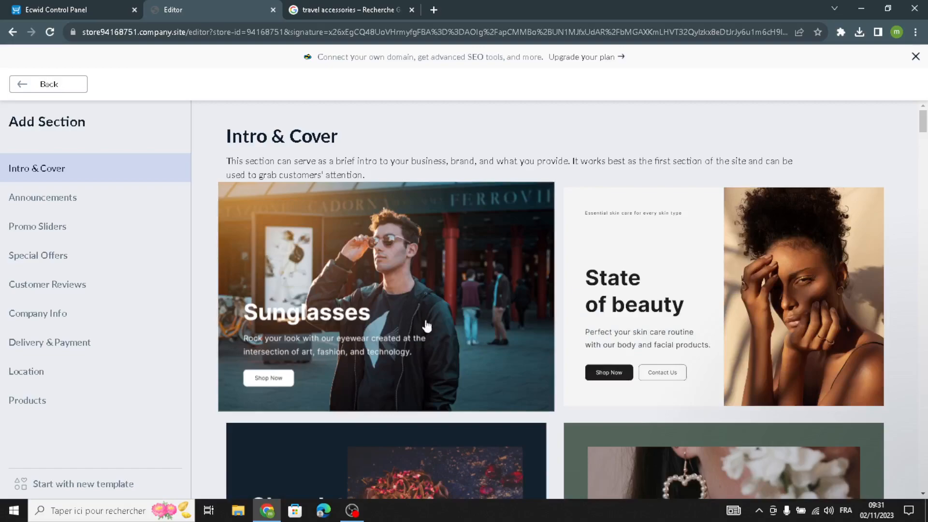
{"action": "scroll", "coordinate": [337, 335], "scroll_direction": "down", "scroll_amount": 4}
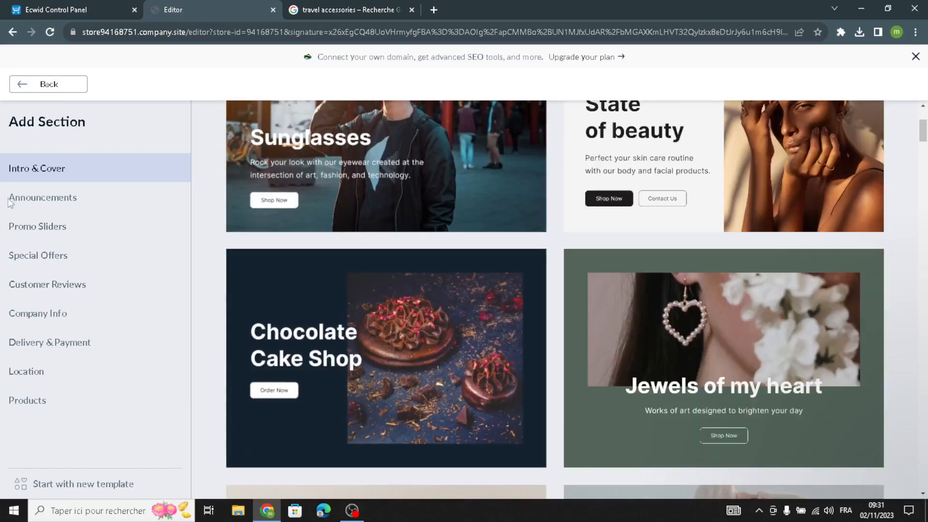
{"action": "left_click", "coordinate": [11, 199]}
{"action": "left_click", "coordinate": [14, 229]}
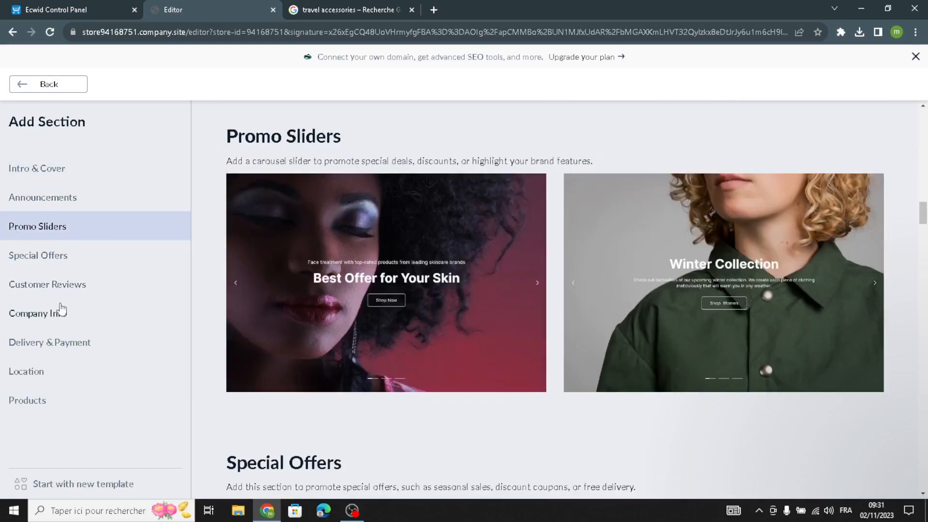
{"action": "left_click", "coordinate": [40, 272]}
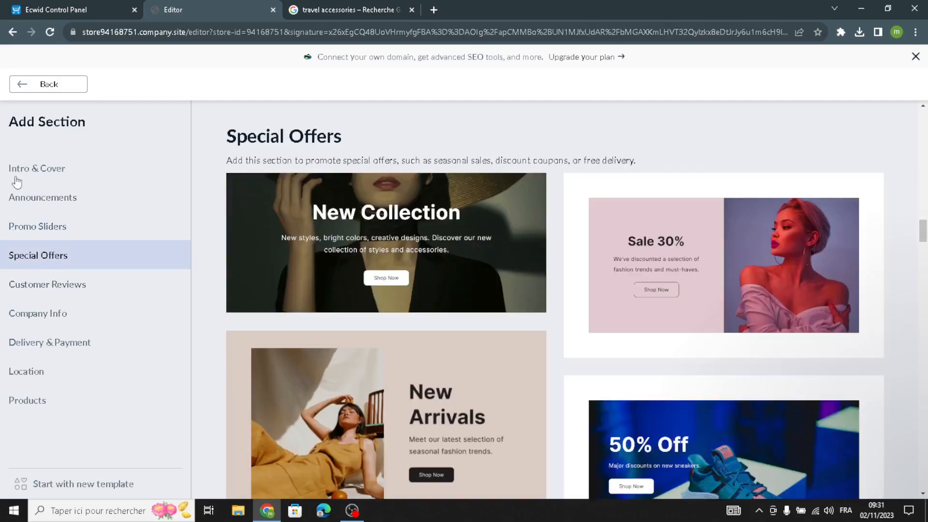
{"action": "left_click", "coordinate": [45, 92]}
Step: Publish the customized store website and review its homepage up to the Call to Action section
{"action": "scroll", "coordinate": [272, 298], "scroll_direction": "up", "scroll_amount": 7}
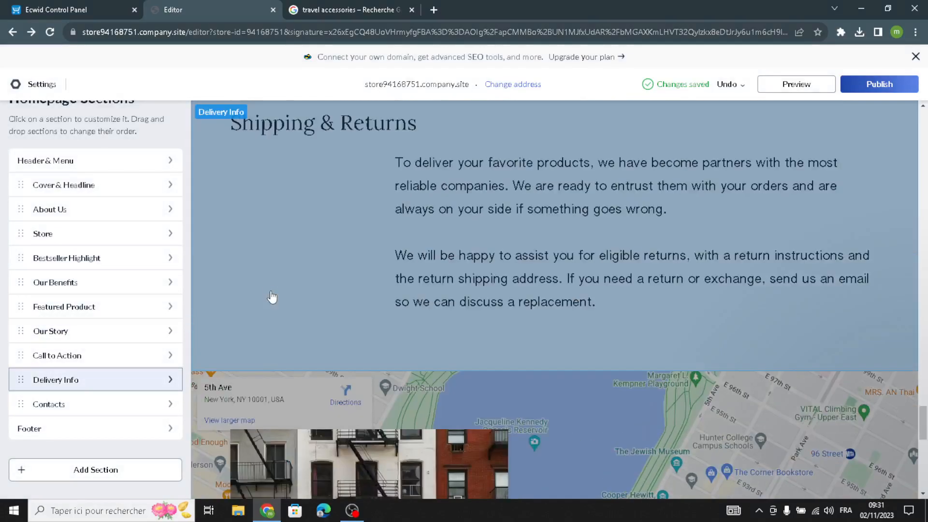
{"action": "scroll", "coordinate": [272, 298], "scroll_direction": "up", "scroll_amount": 1}
{"action": "left_click", "coordinate": [857, 85]}
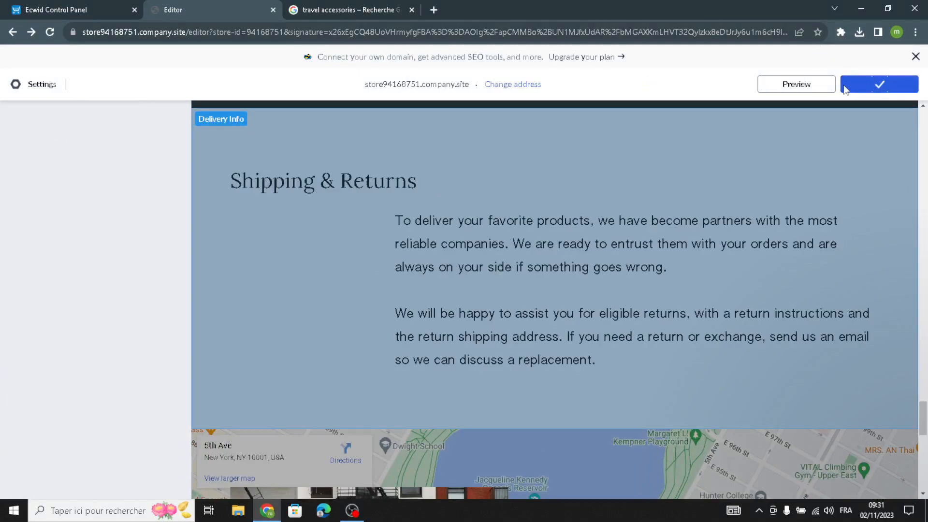
{"action": "scroll", "coordinate": [532, 178], "scroll_direction": "up", "scroll_amount": 7}
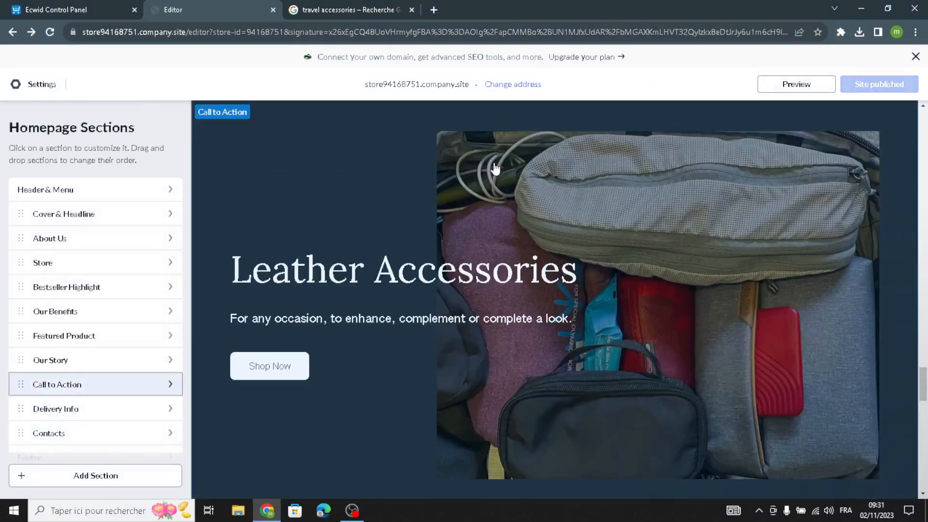